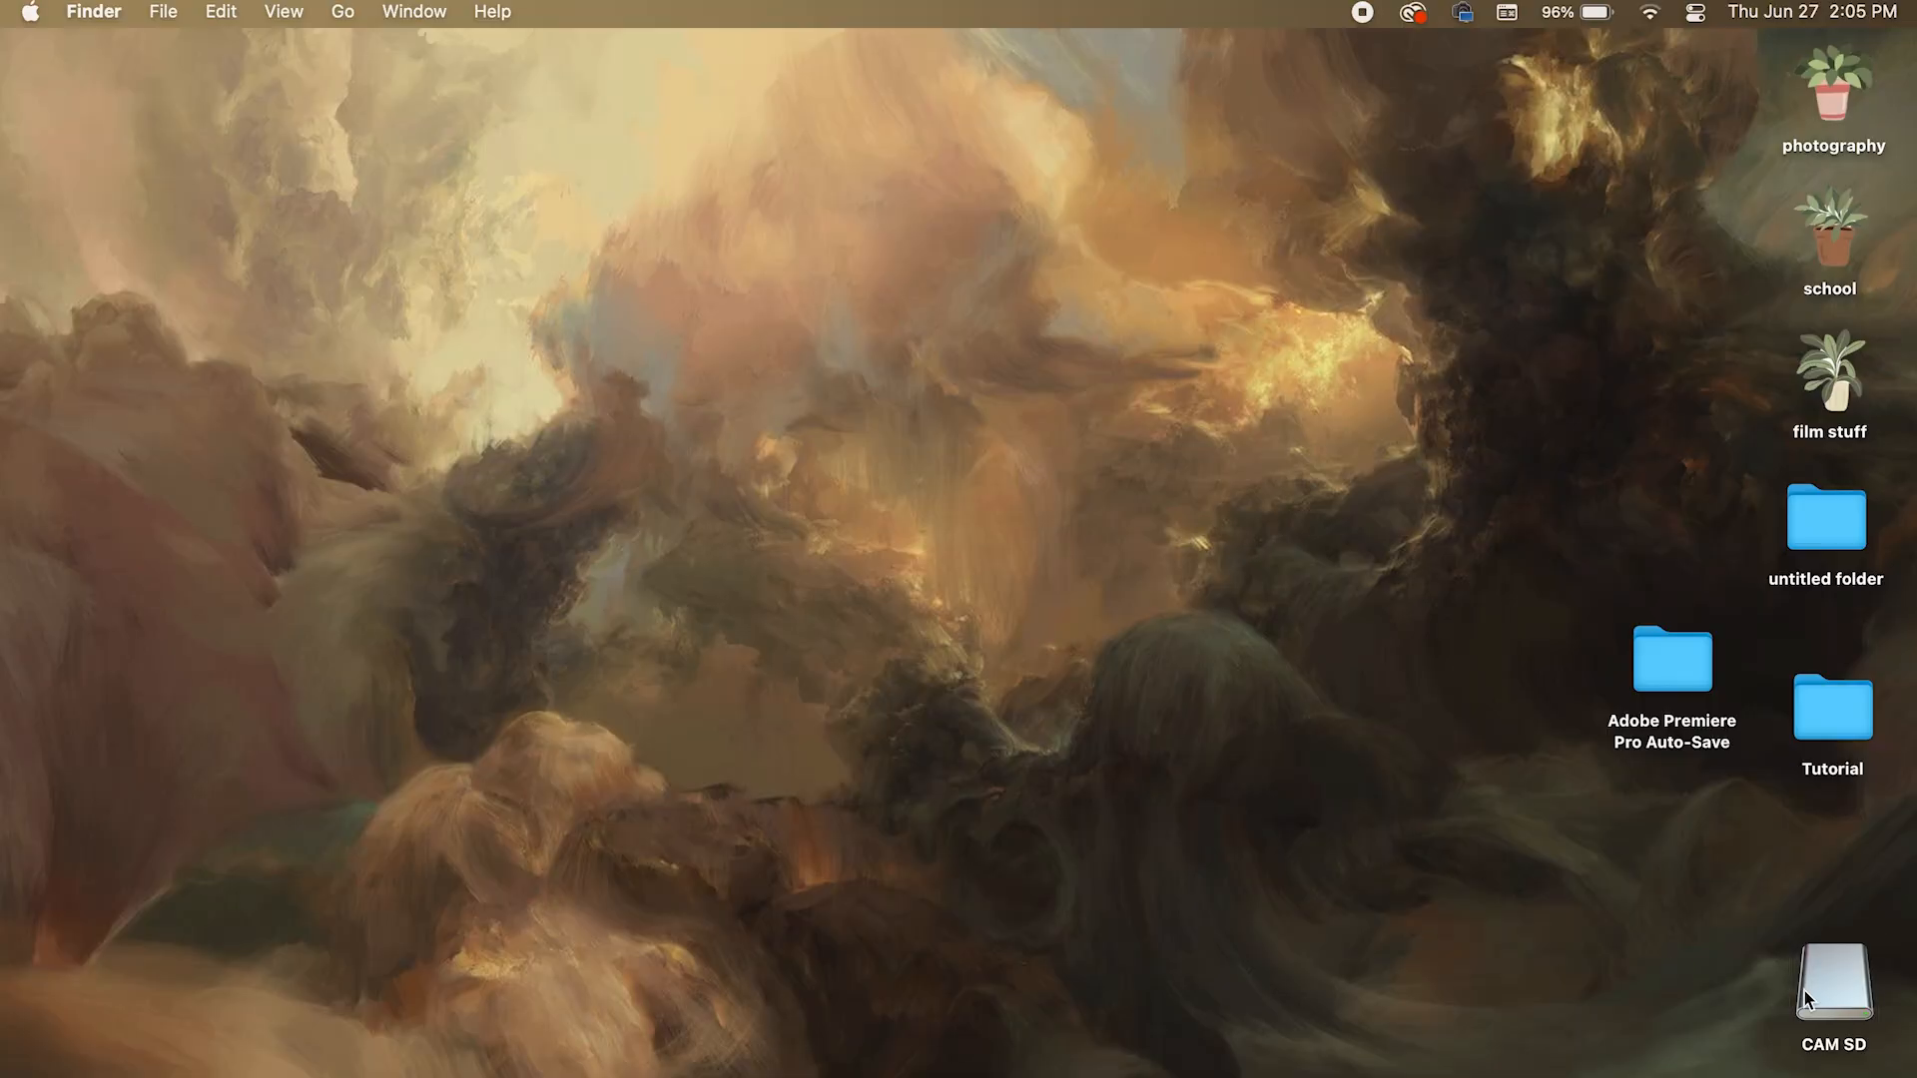
- Open the CAM SD card and create a folder on the desktop named New Folder
double_click(1813, 987)
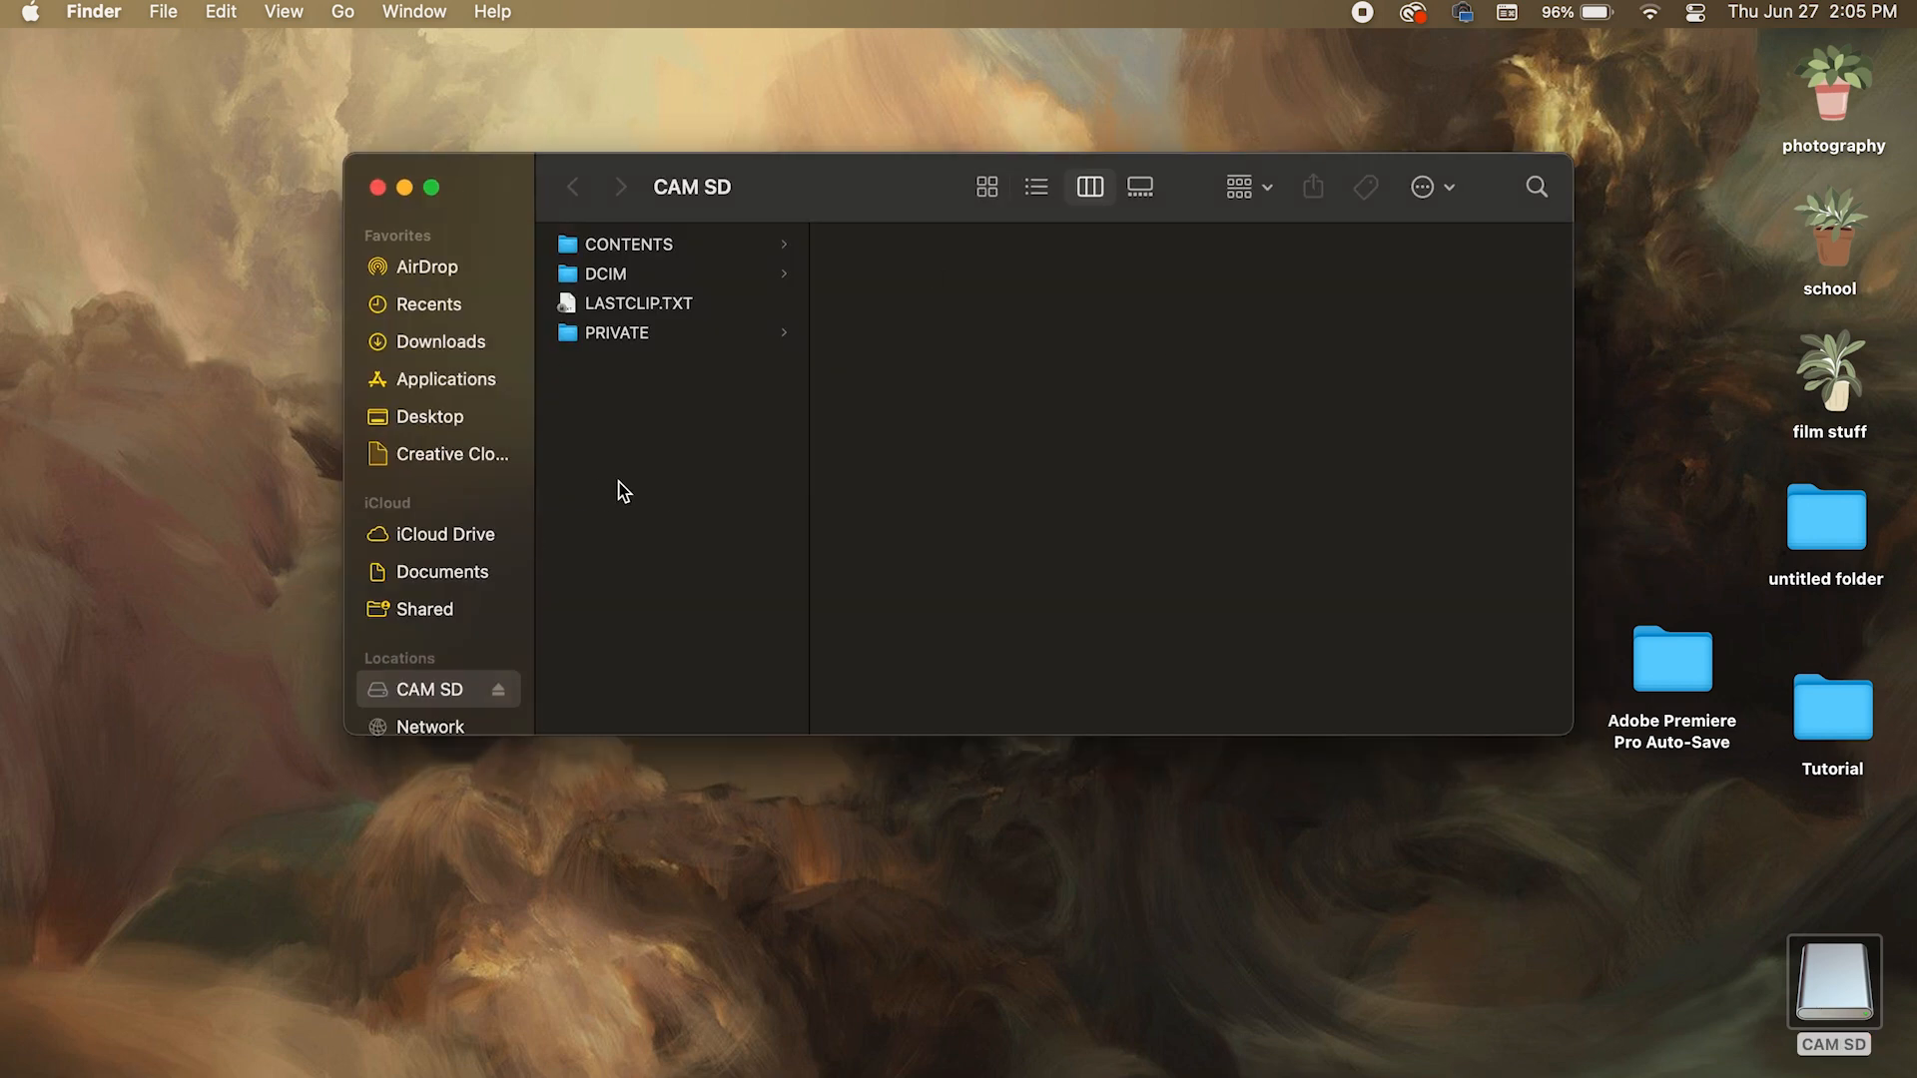
click(1168, 861)
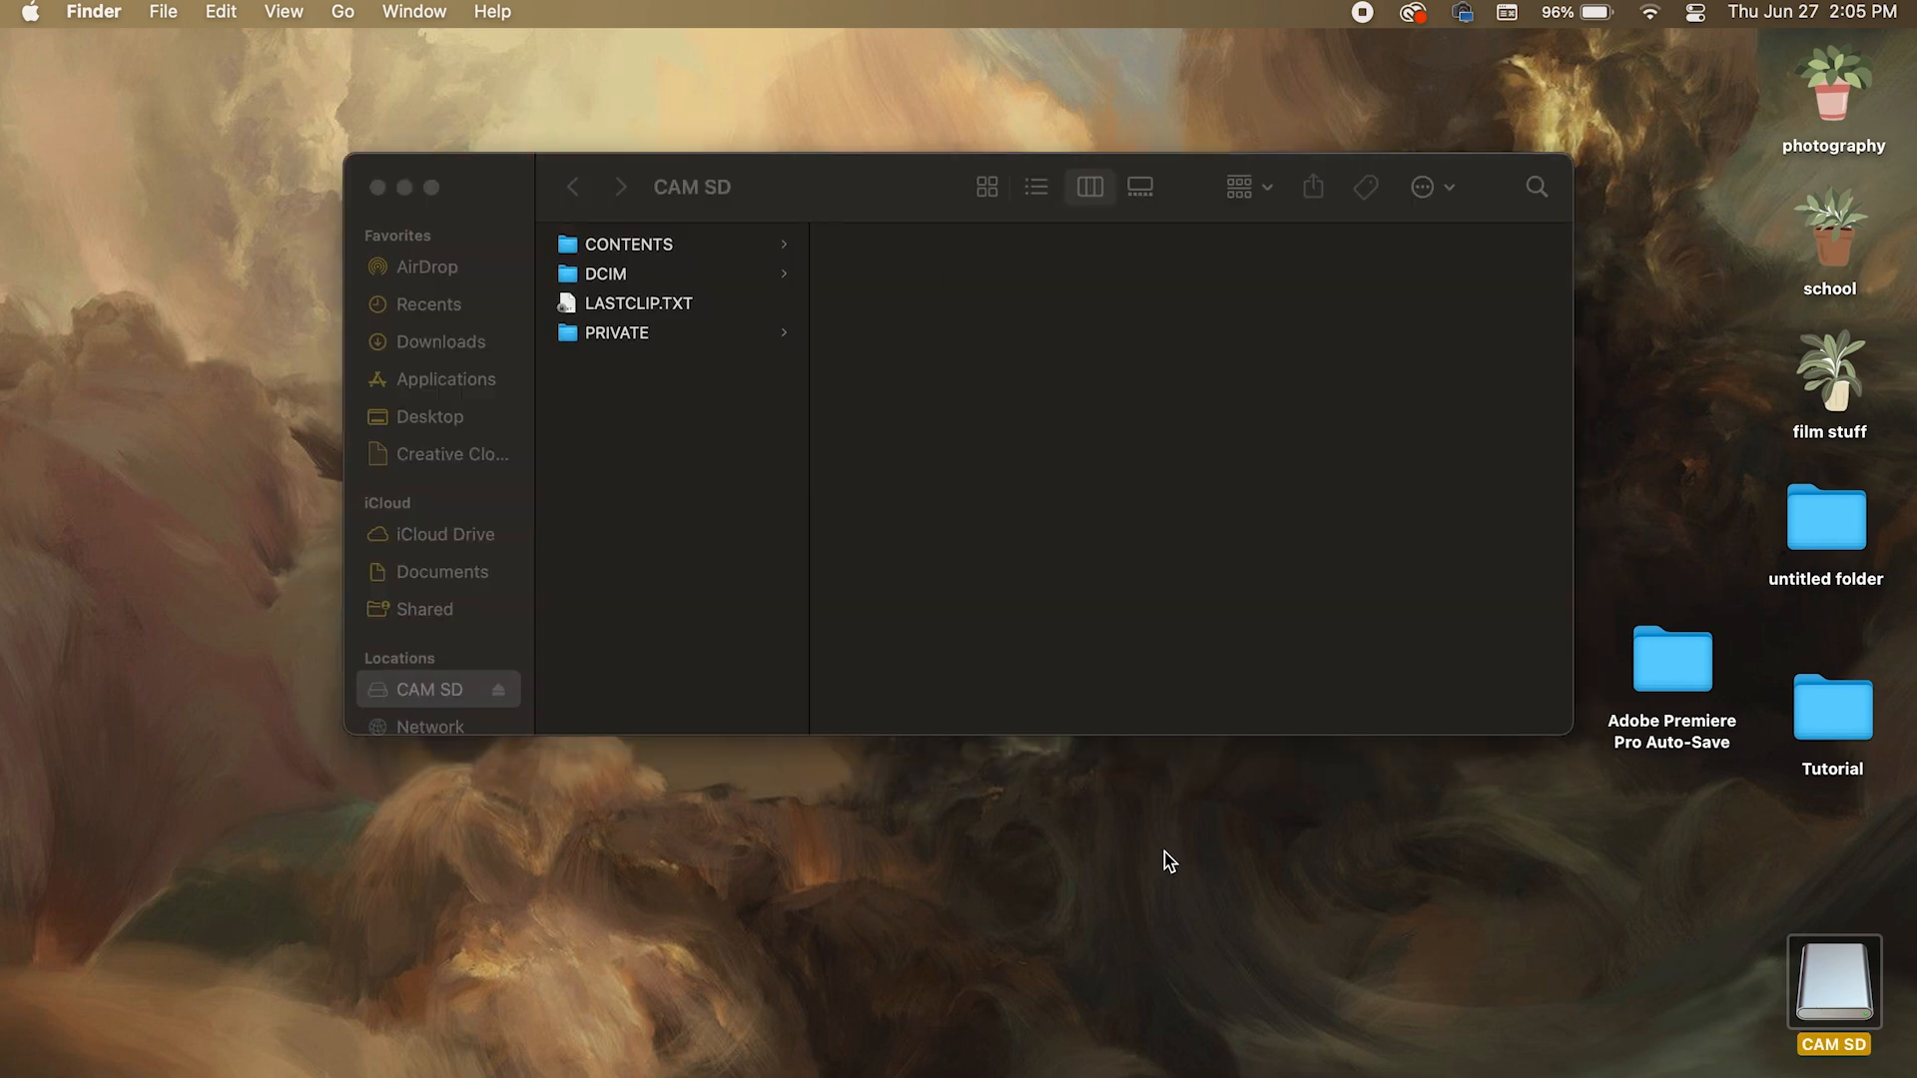
right_click(754, 866)
click(819, 796)
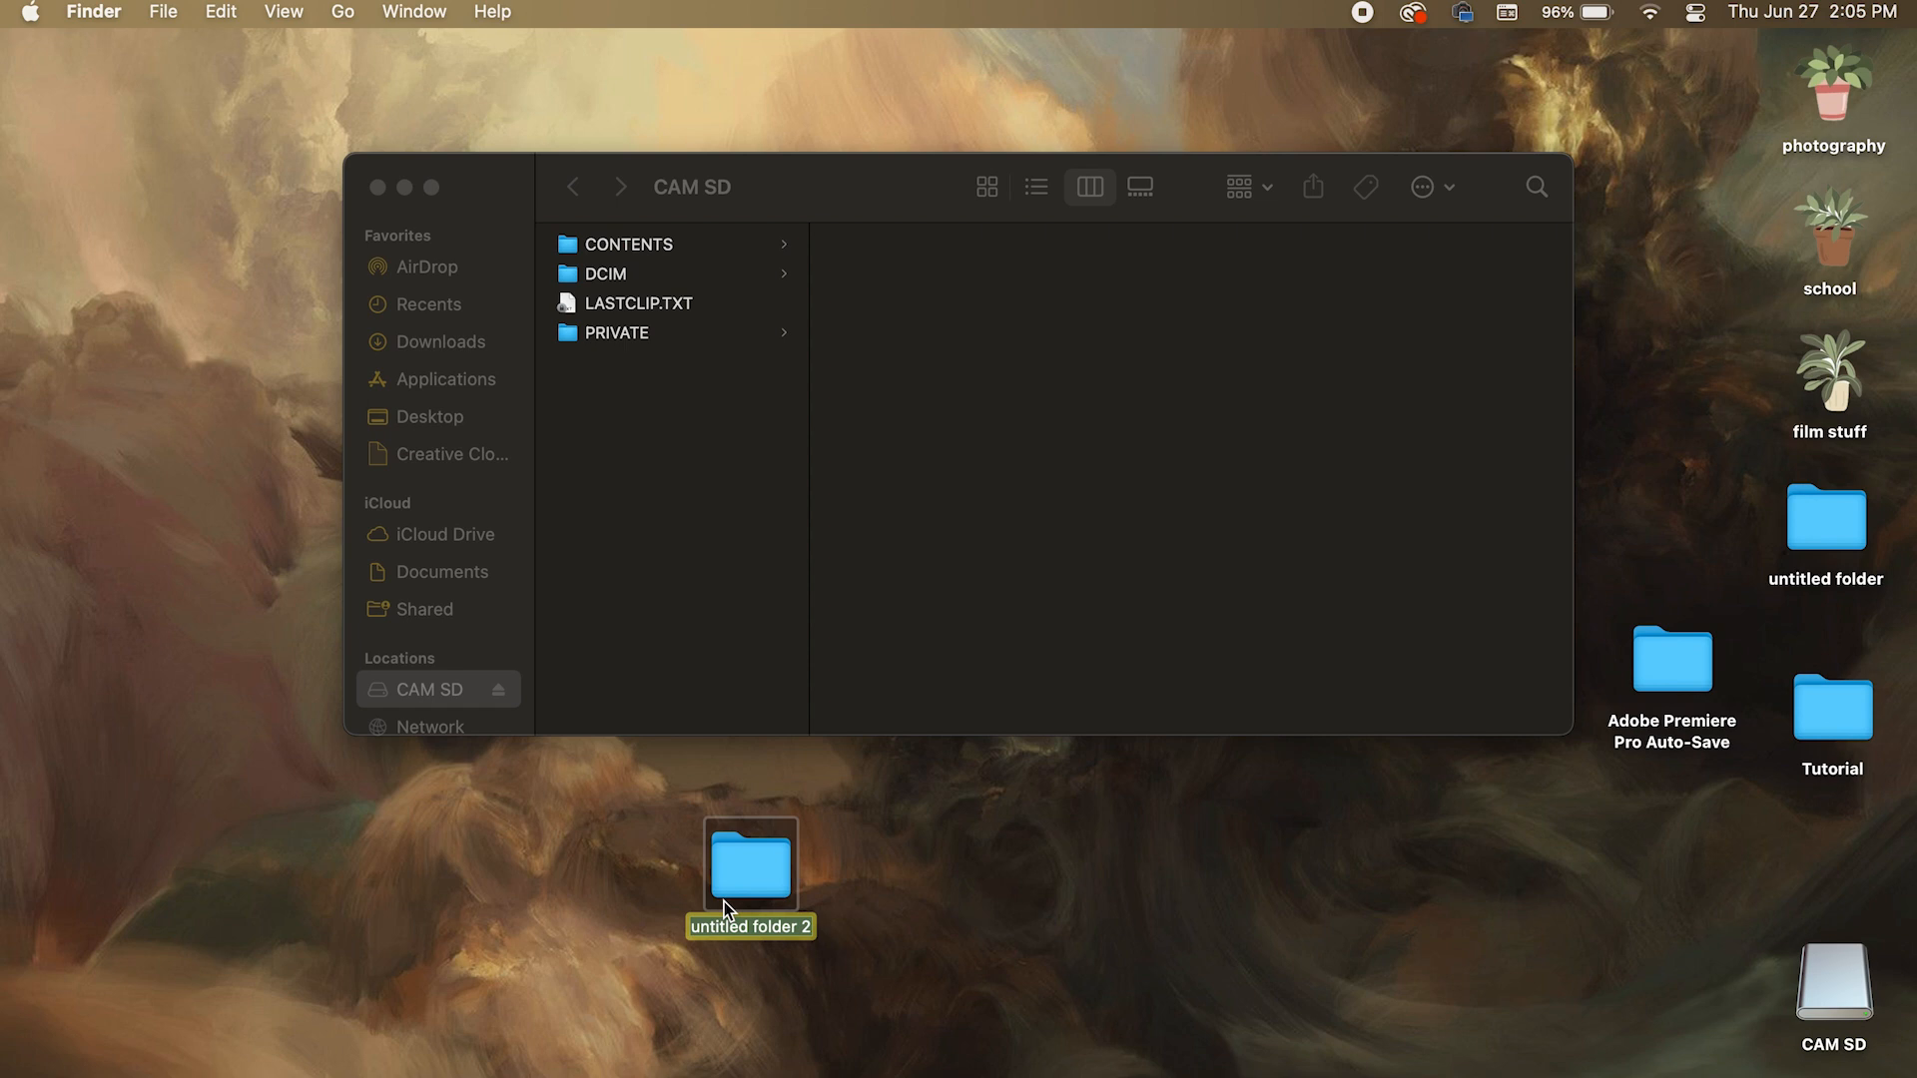
text(NEw)
key(BackSpace)
key(BackSpace)
text(ew)
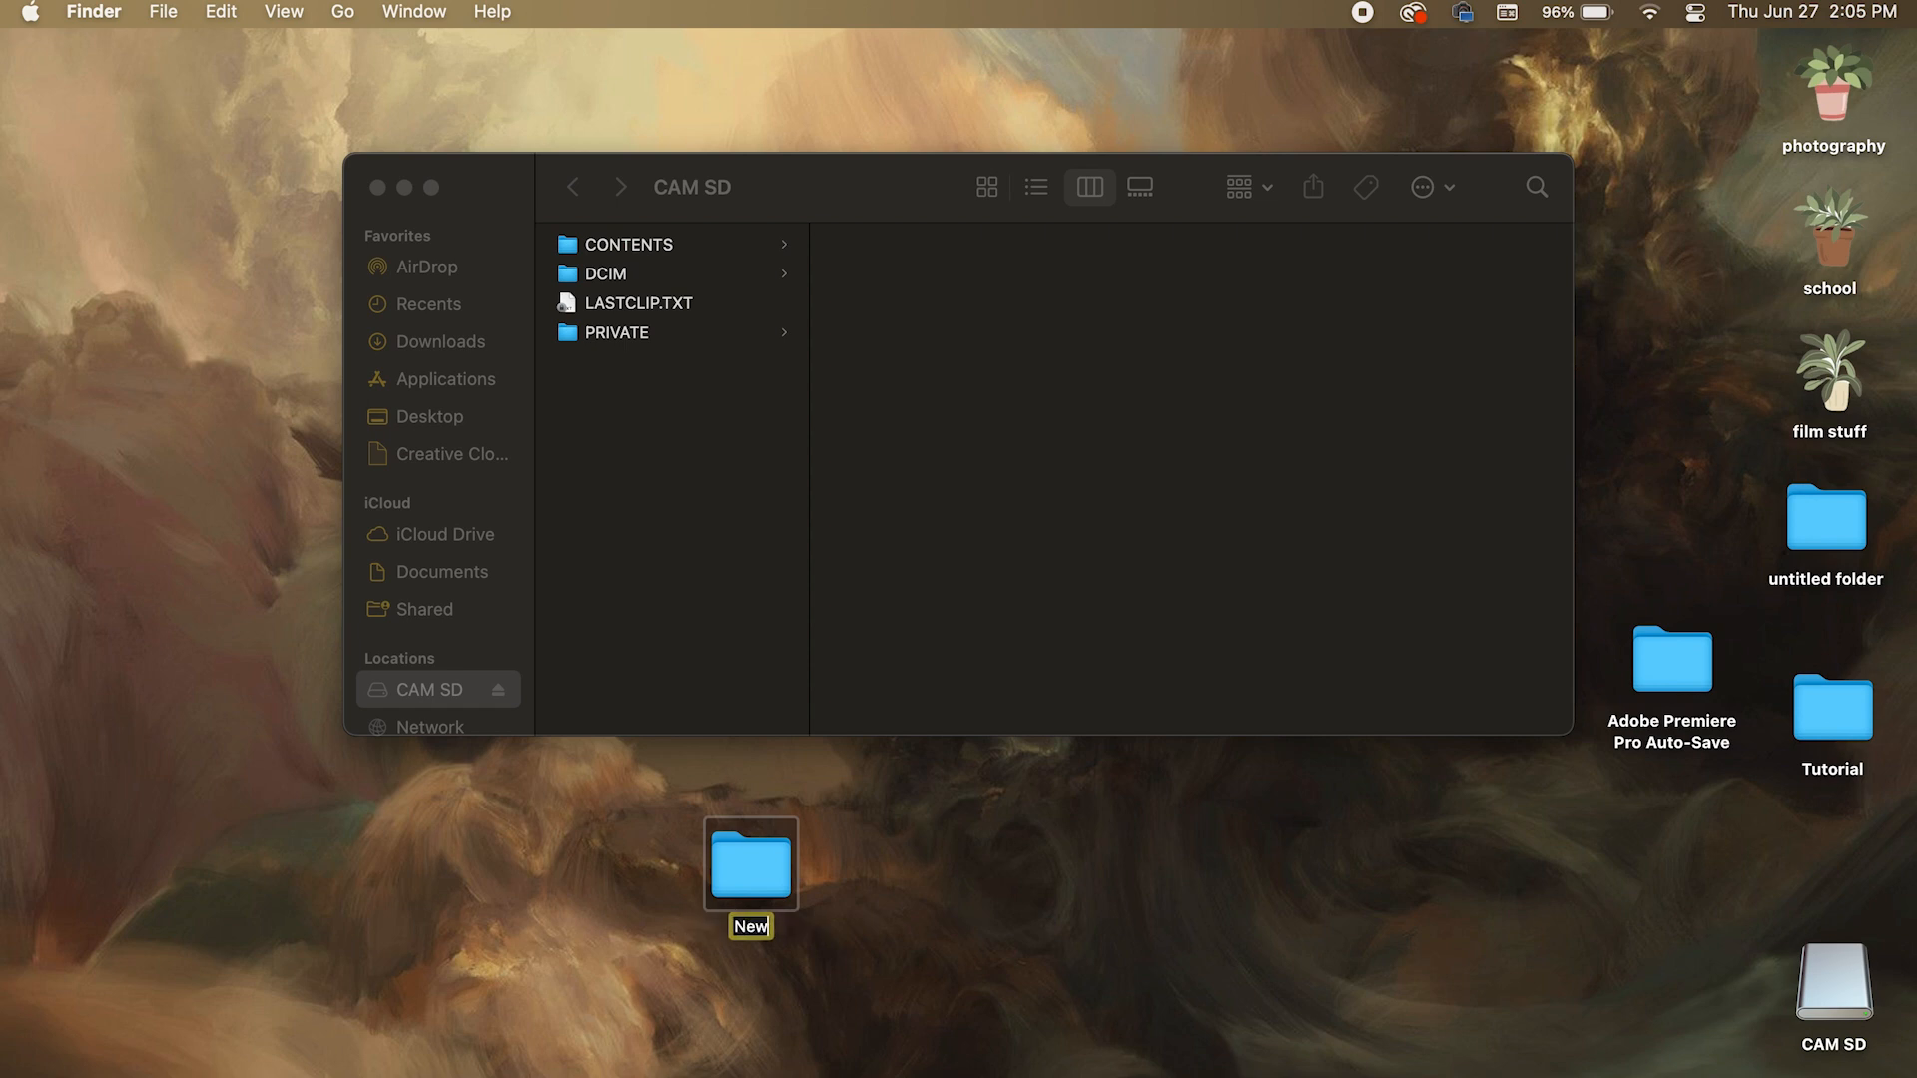
text( Folder)
key(Return)
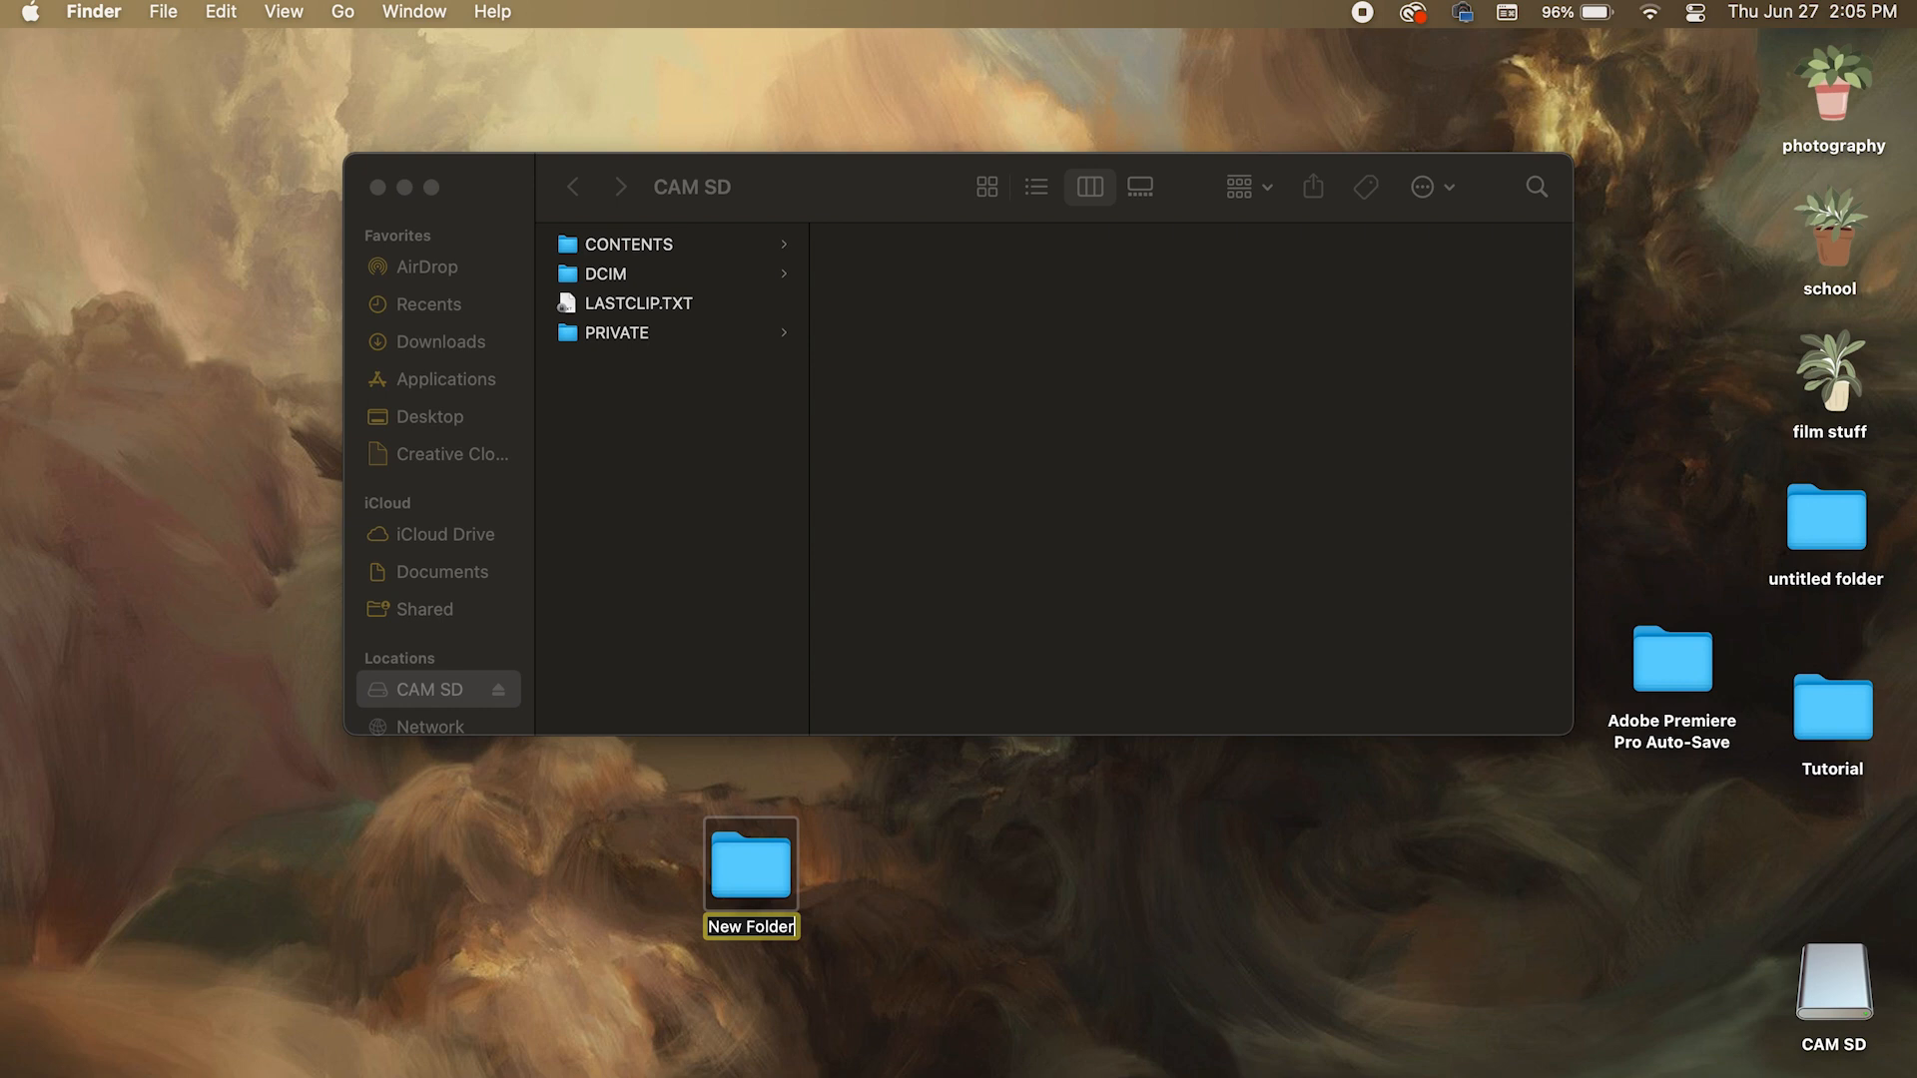
- Copy the card's PRIVATE folder into New Folder on the desktop and eject the CAM SD card
click(683, 338)
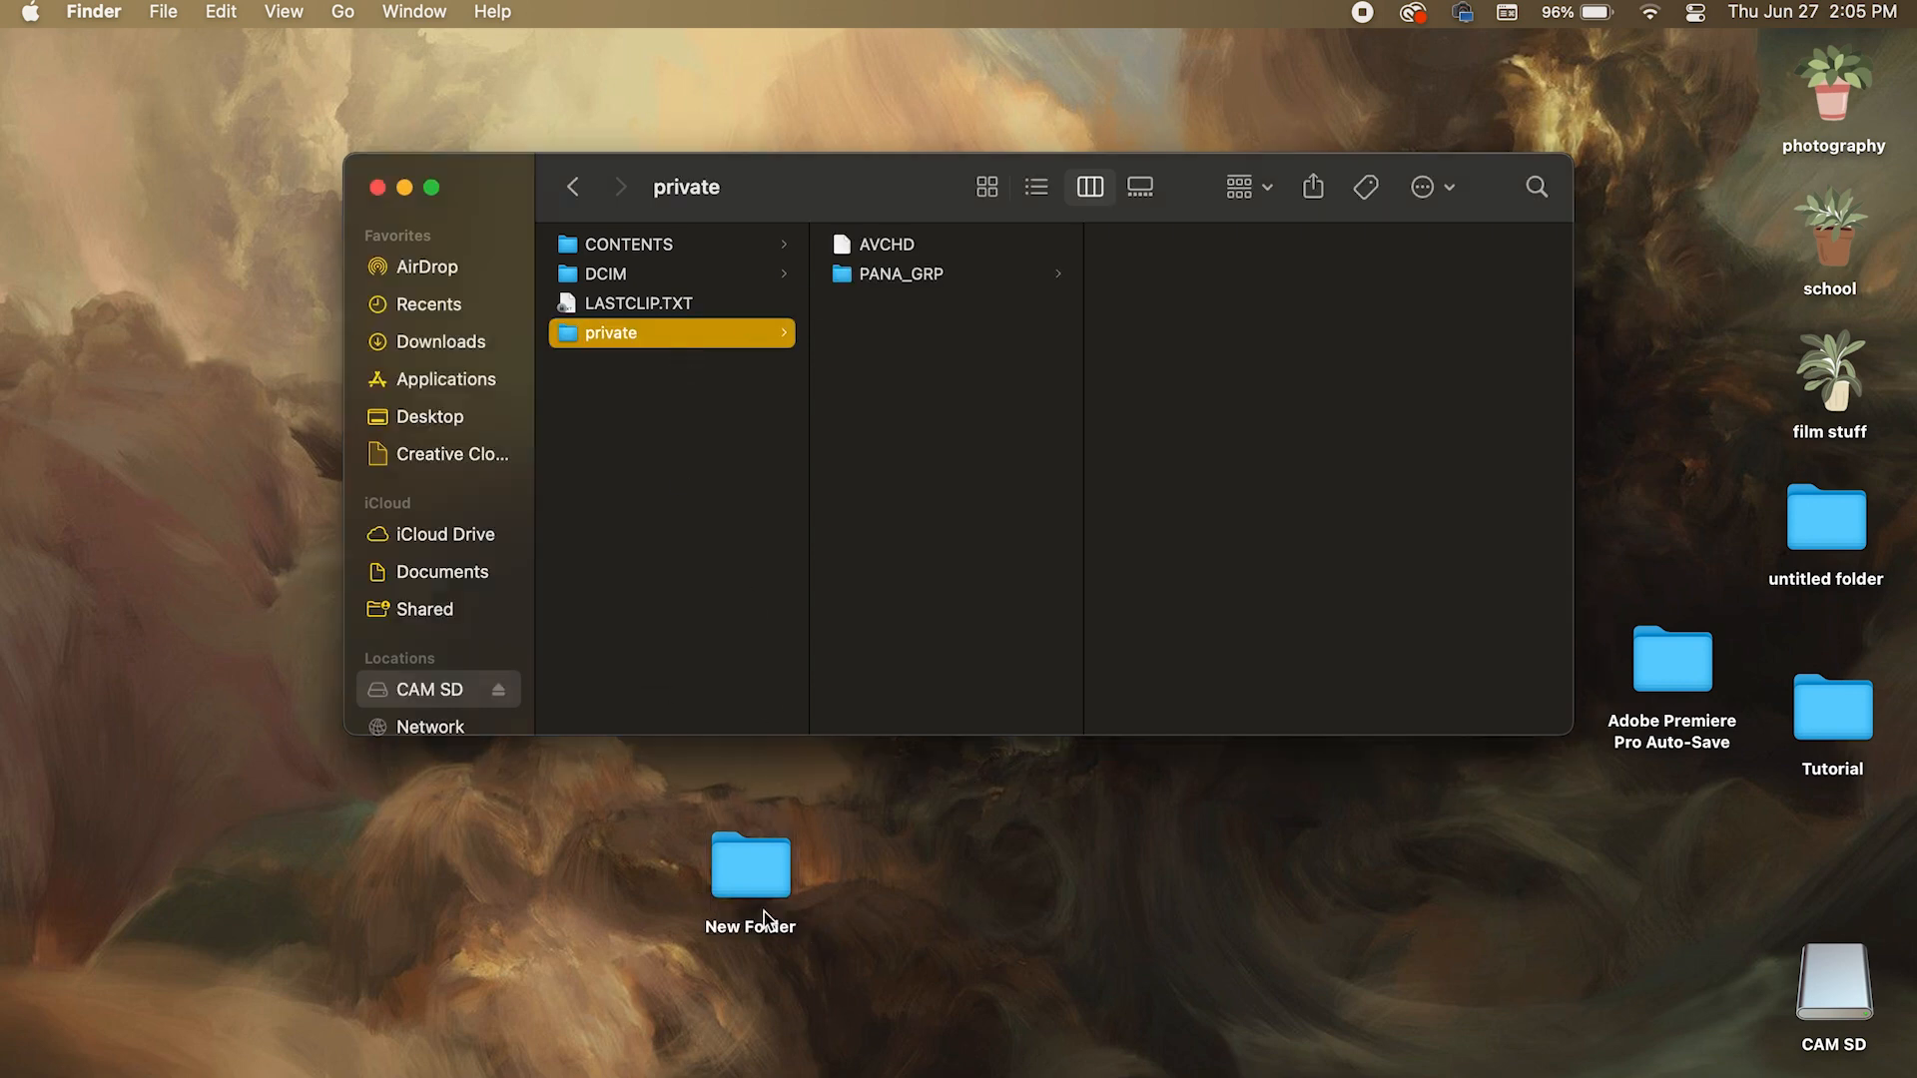
click(378, 188)
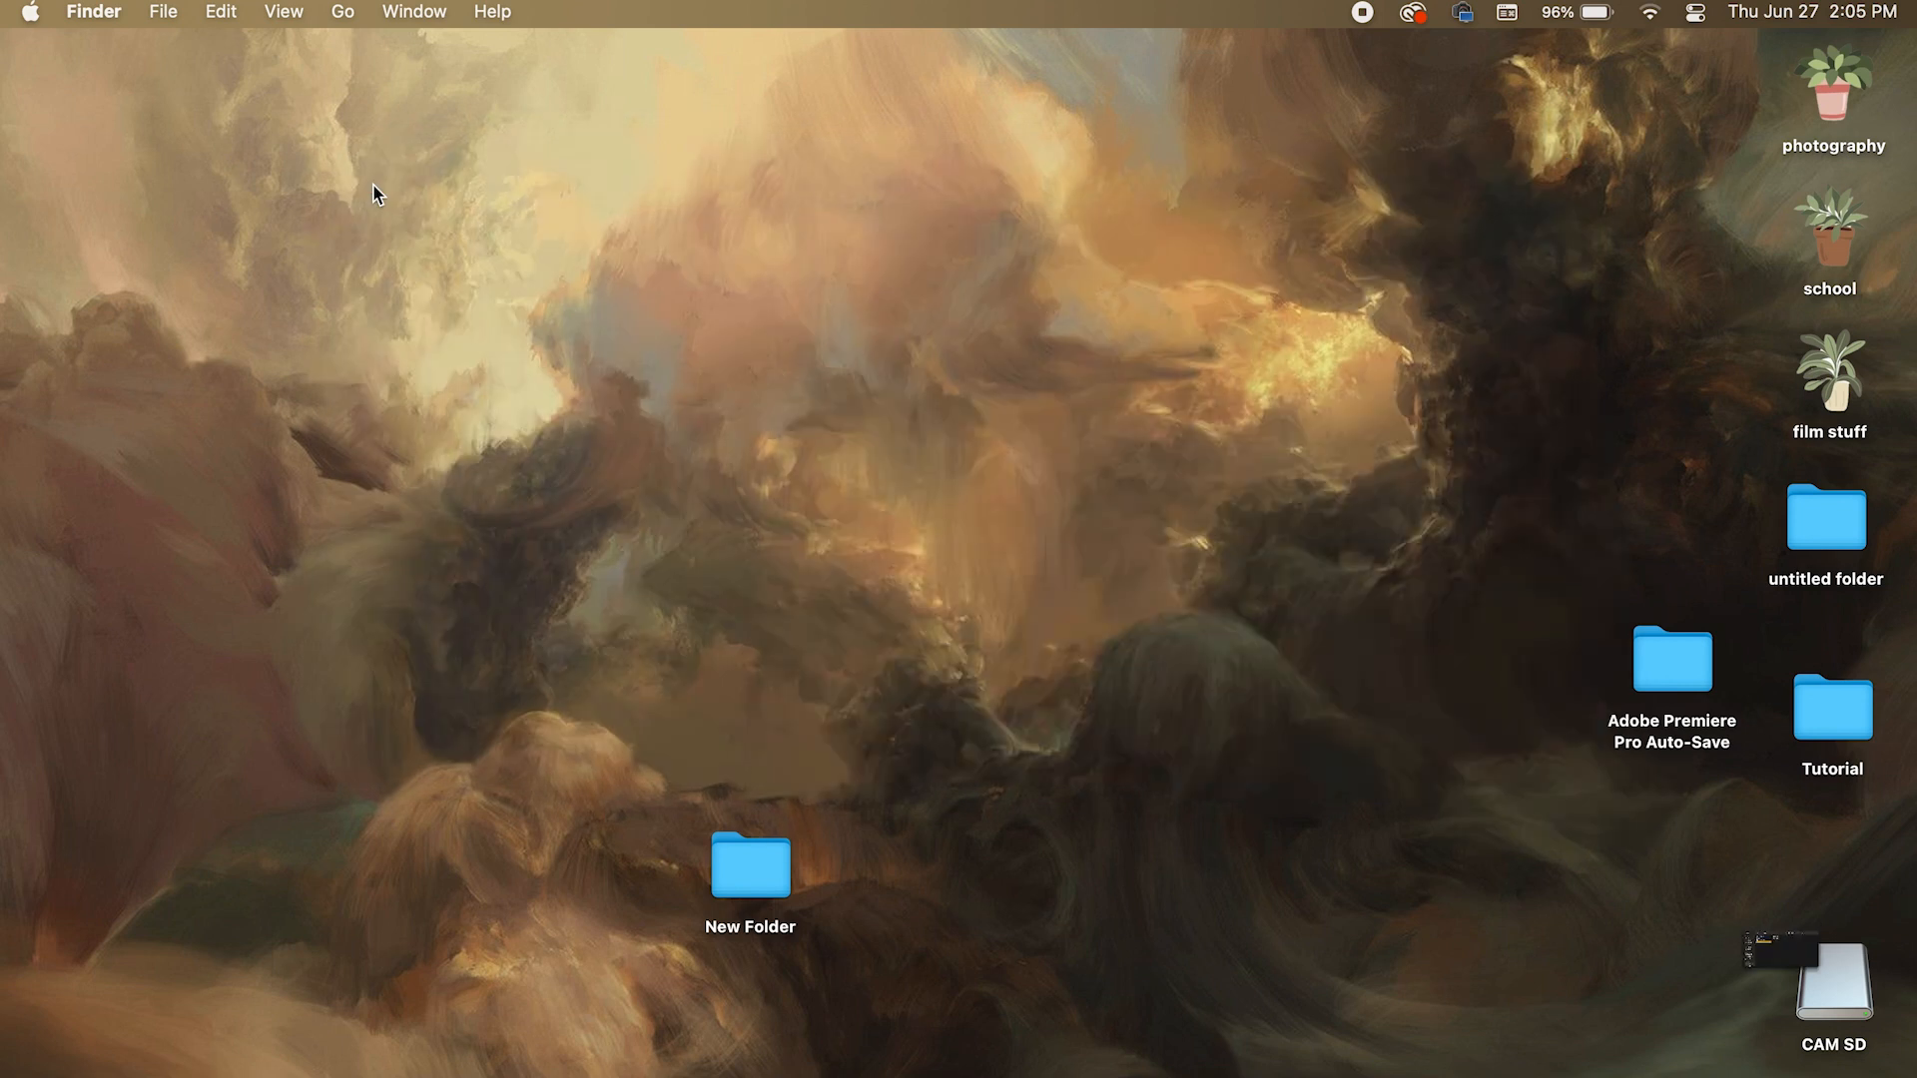
click(1815, 979)
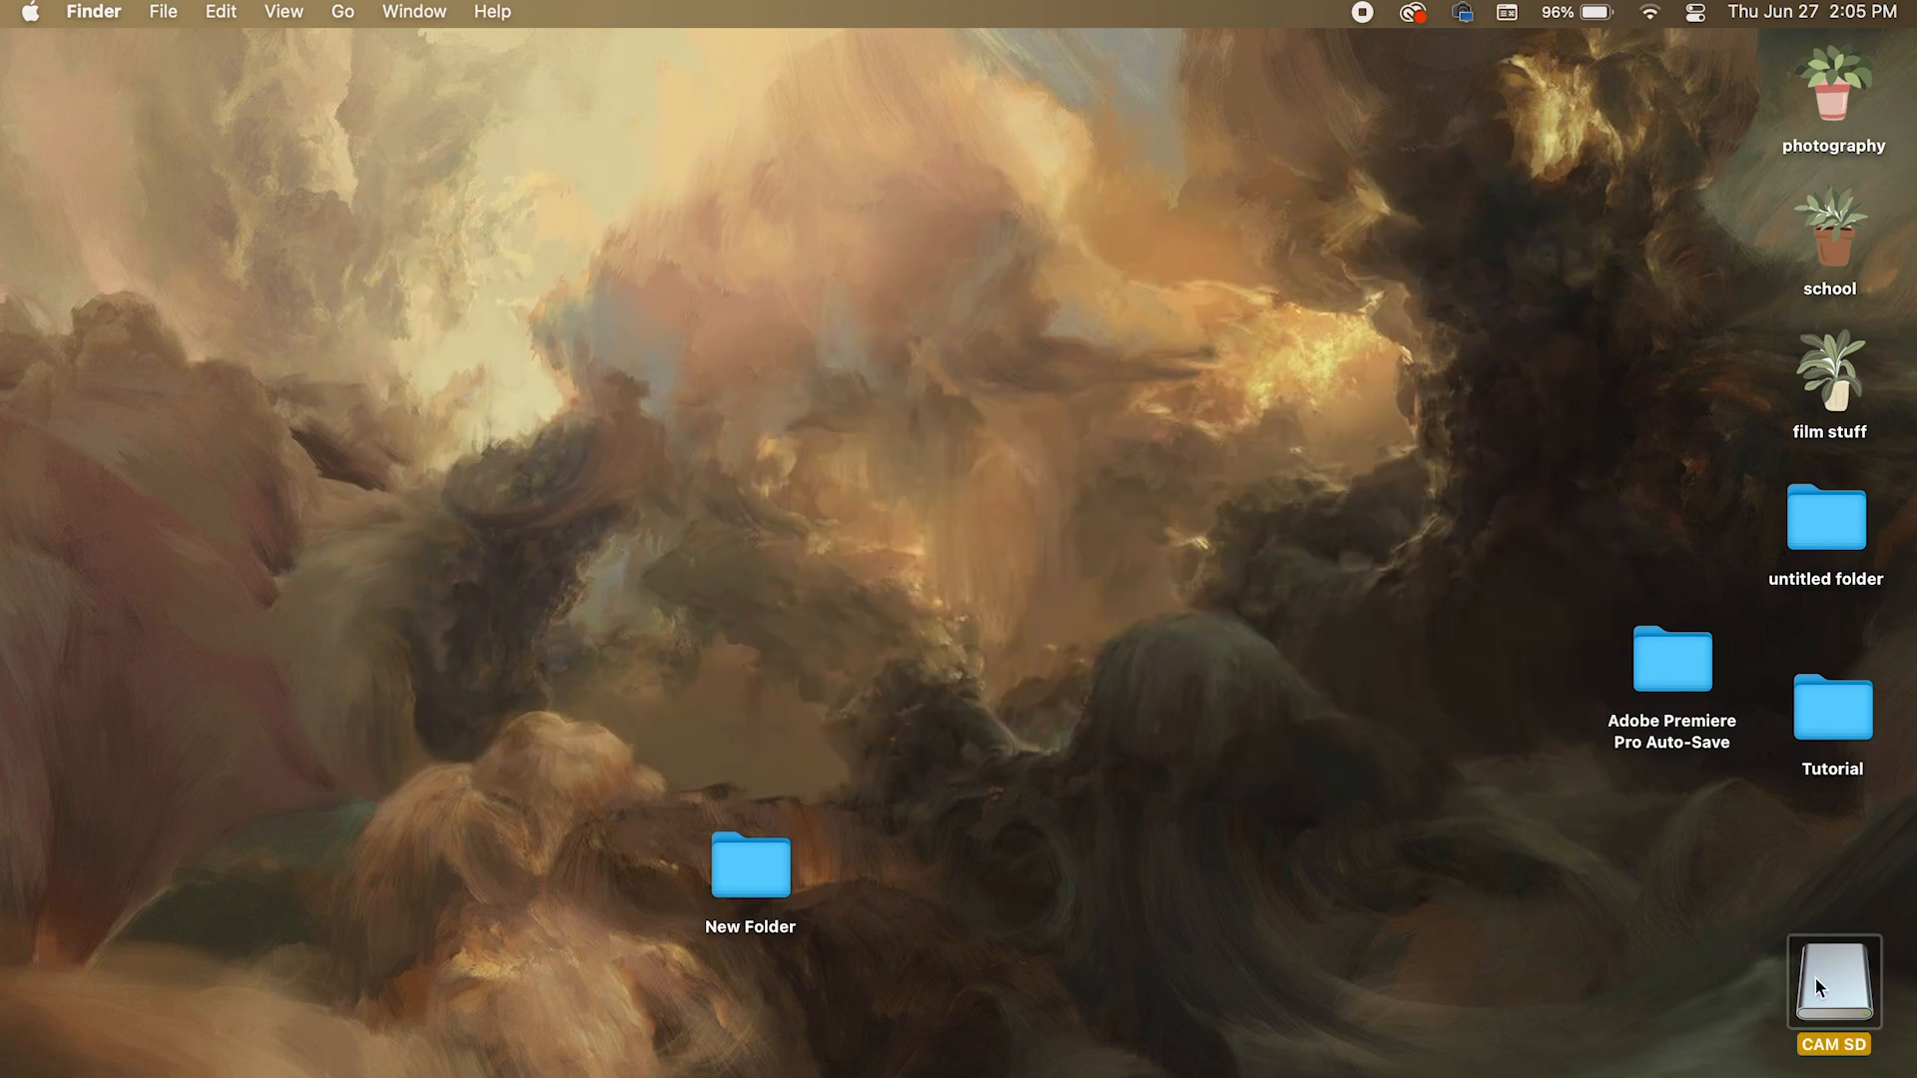
right_click(1815, 978)
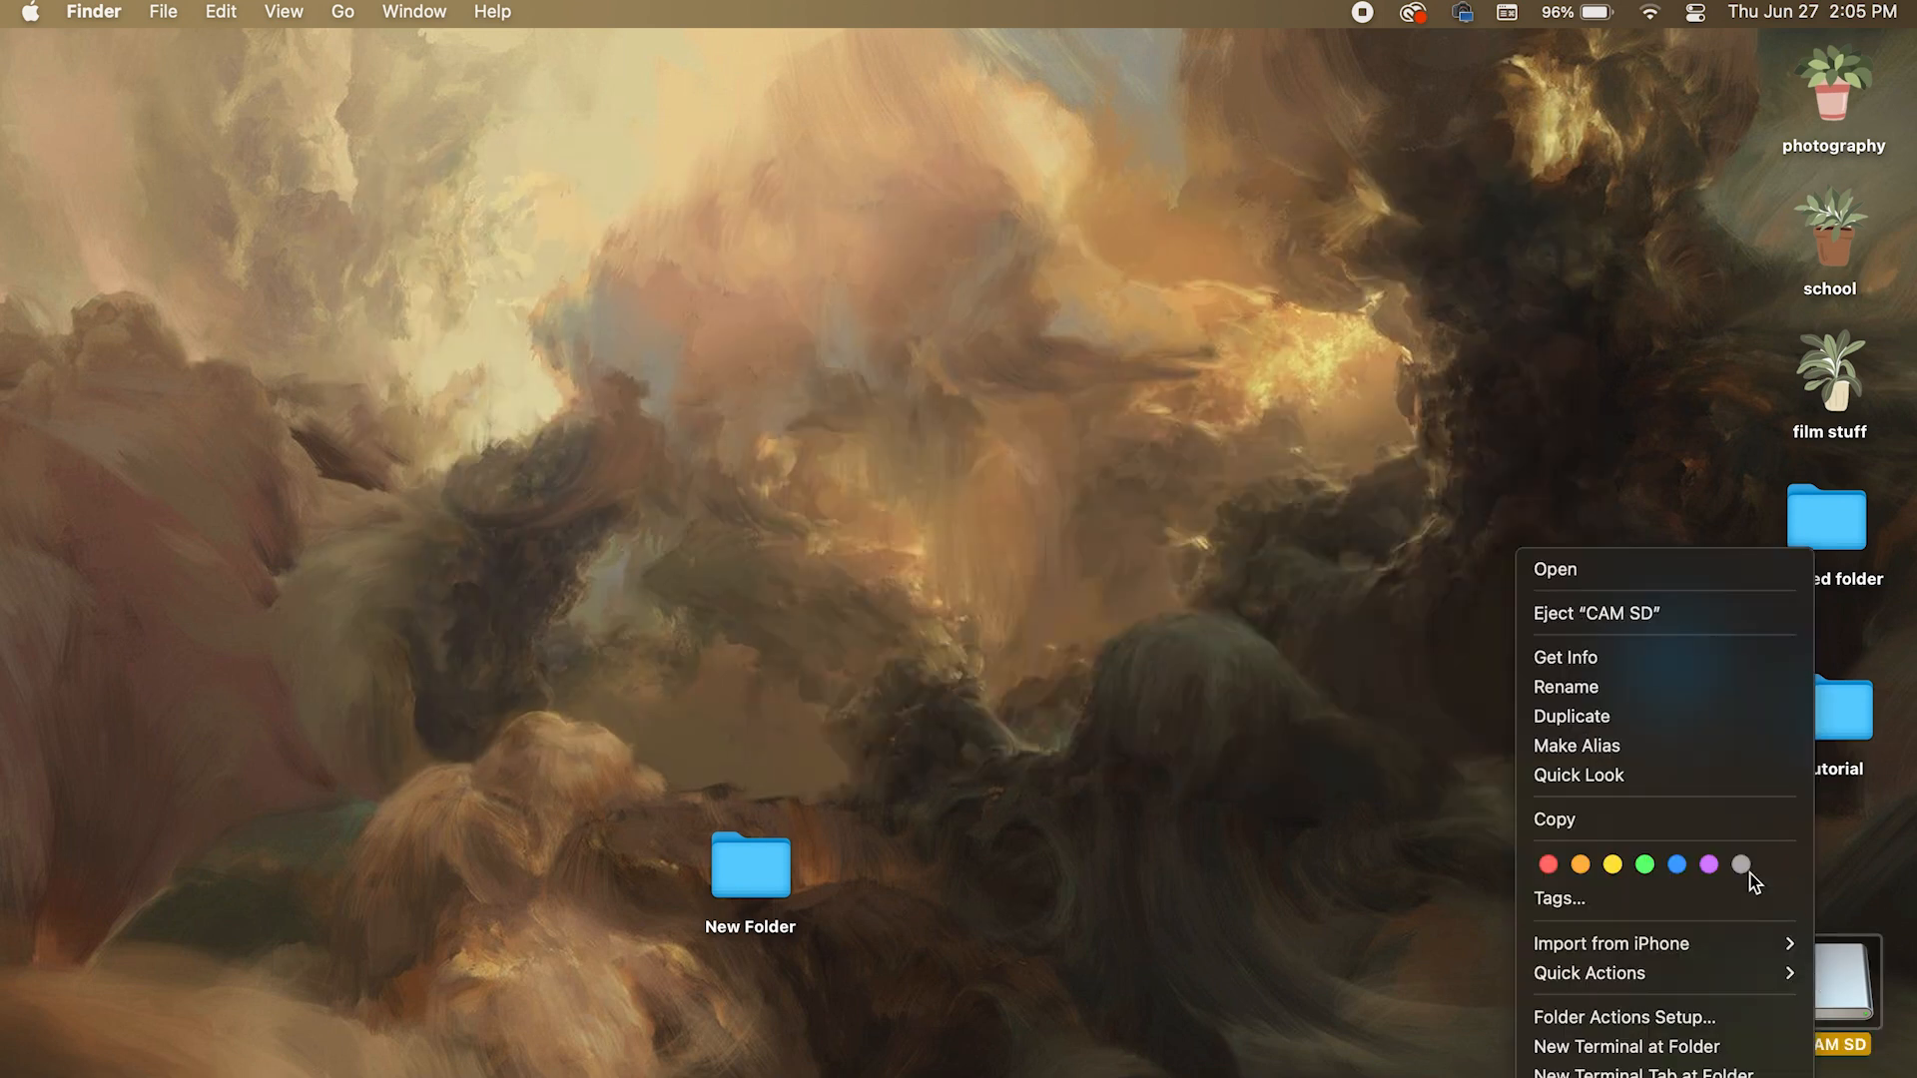
click(1615, 615)
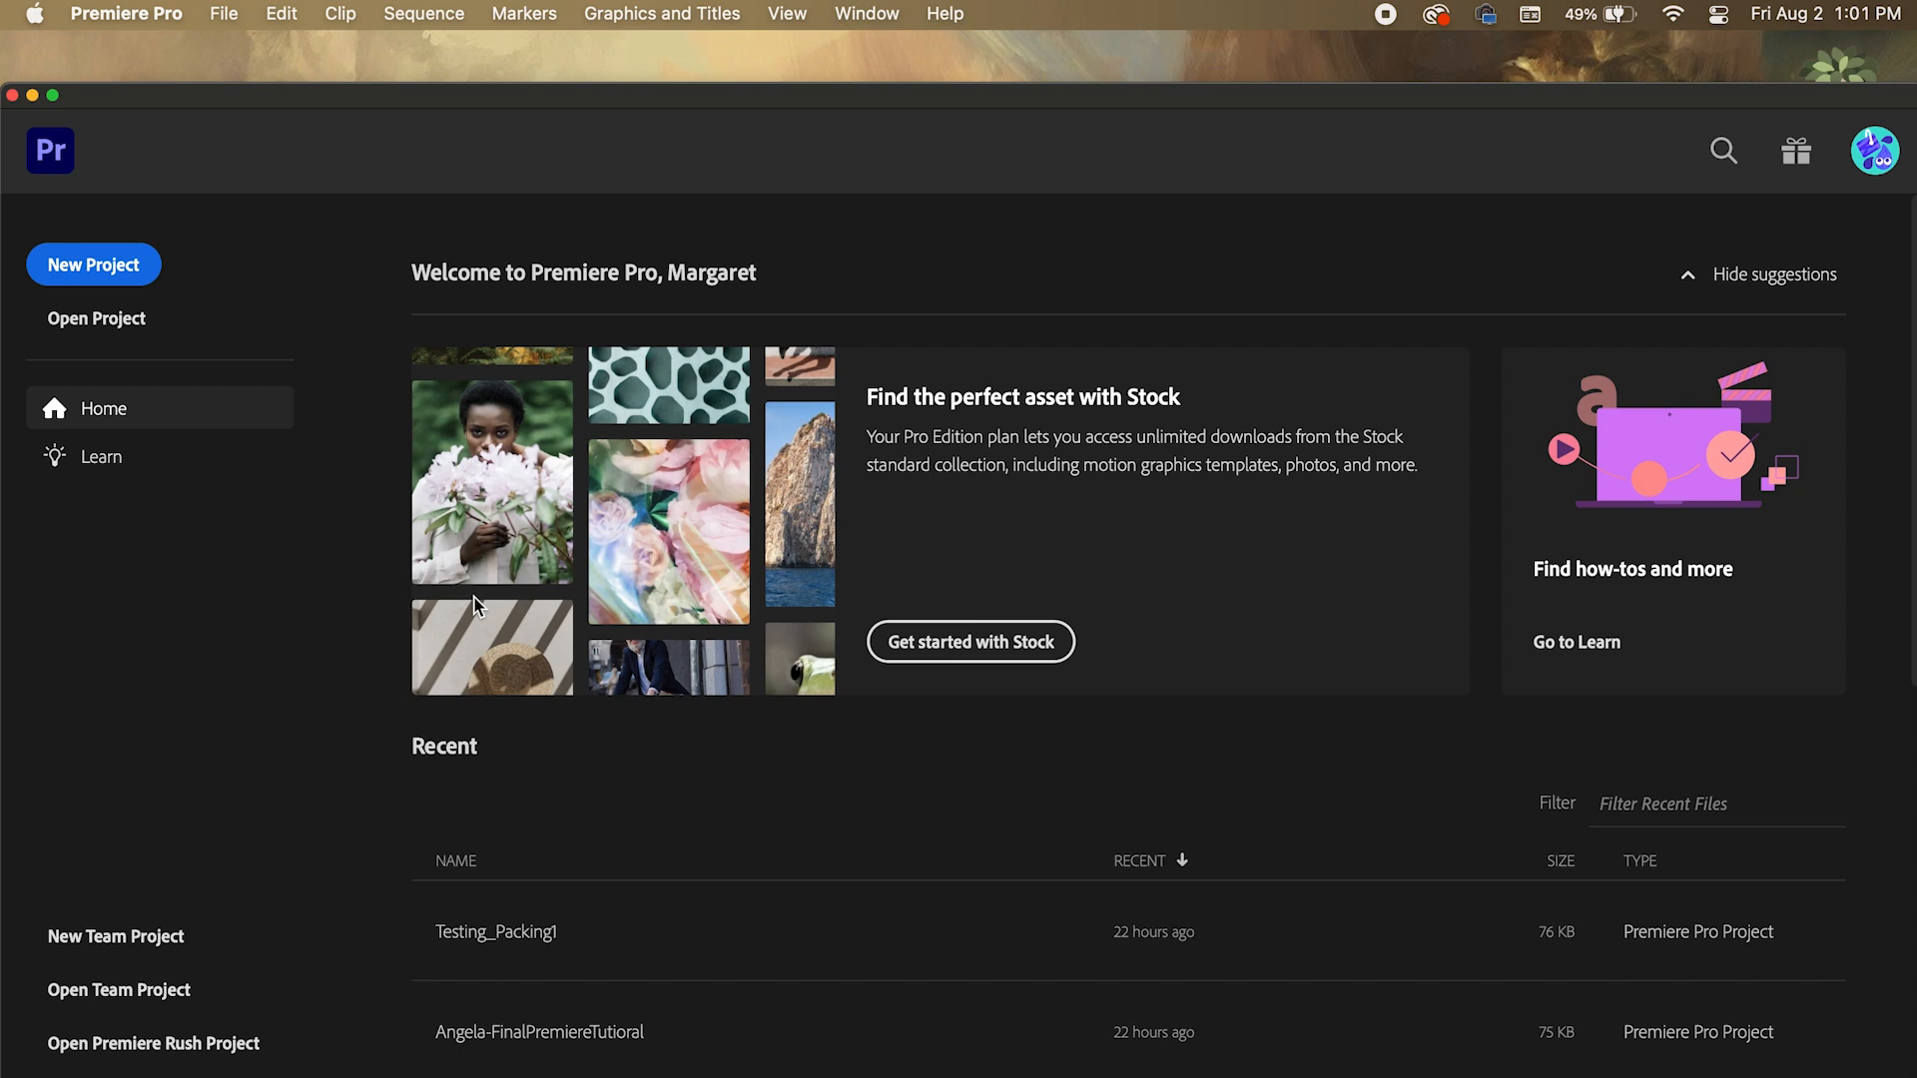
- Switch to Premiere Pro and start a new project, clearing its default project name
drag(531, 100, 537, 14)
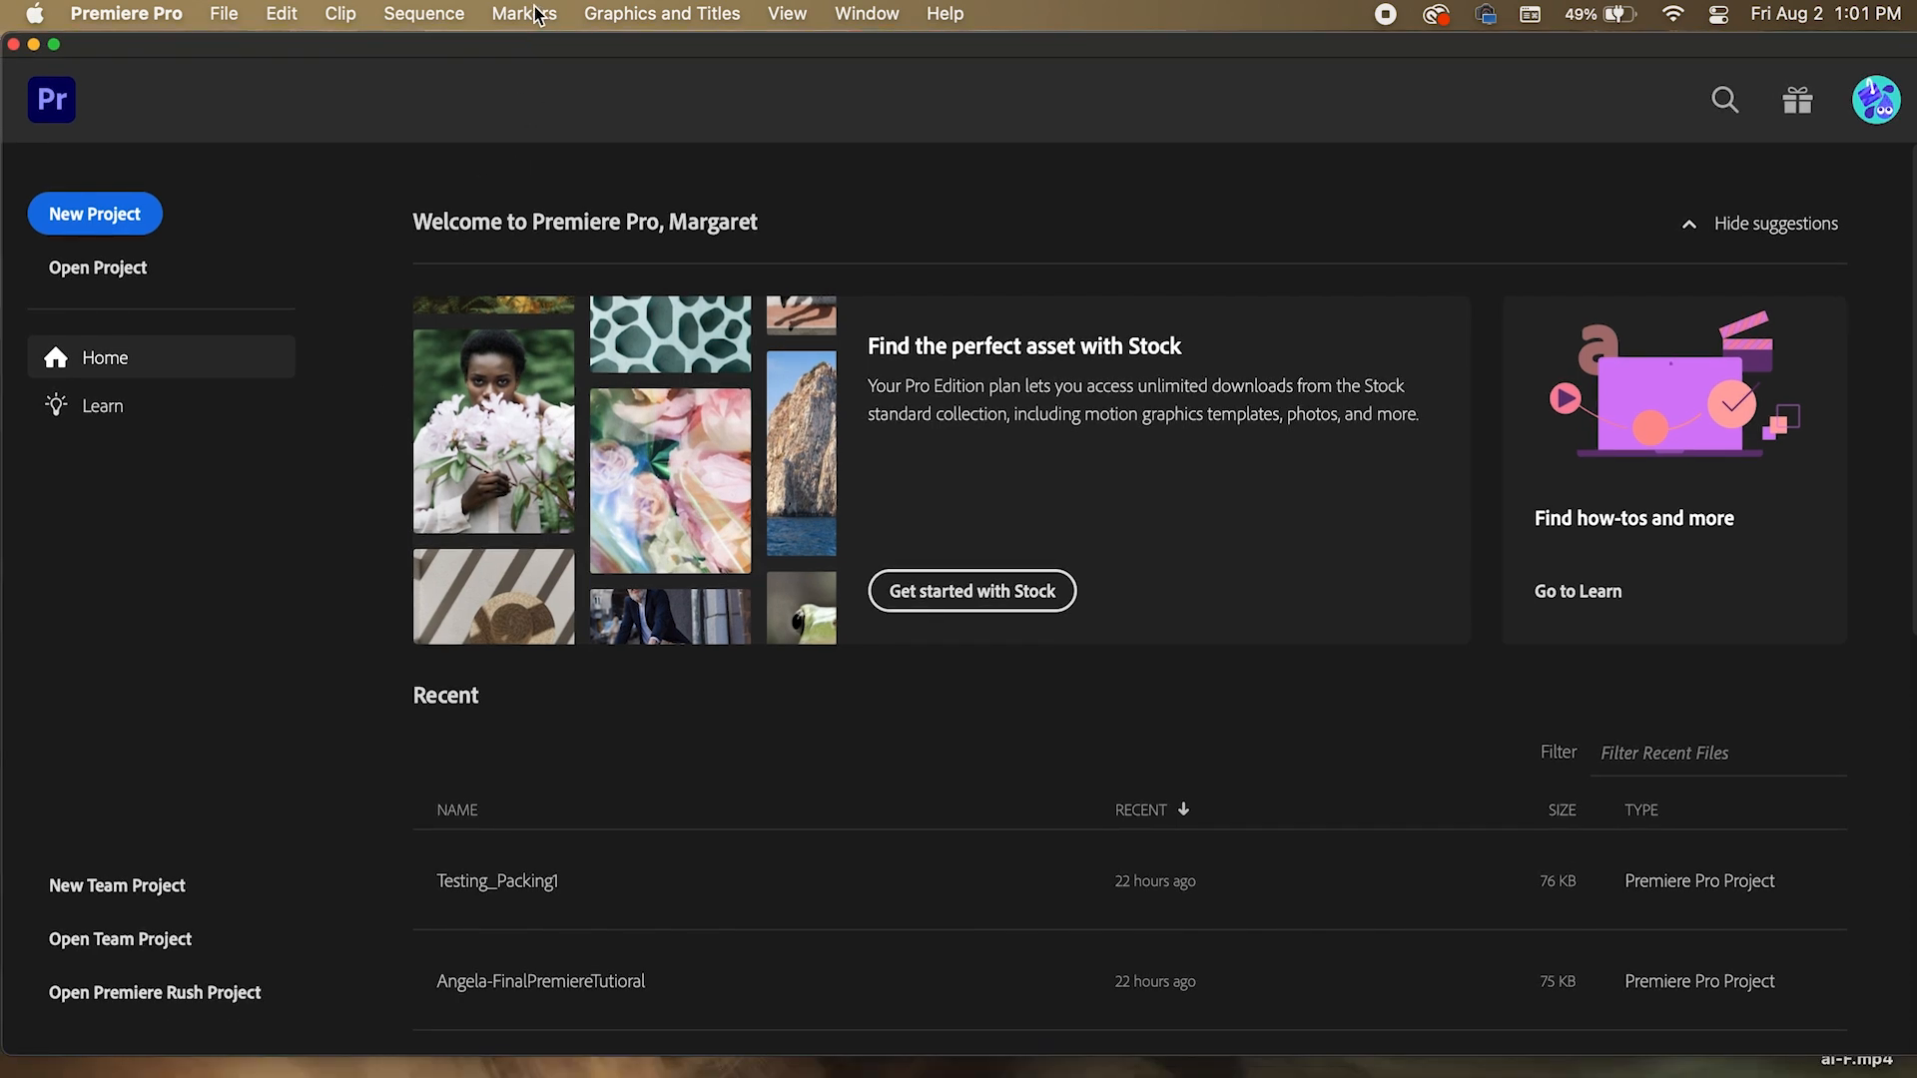
click(118, 212)
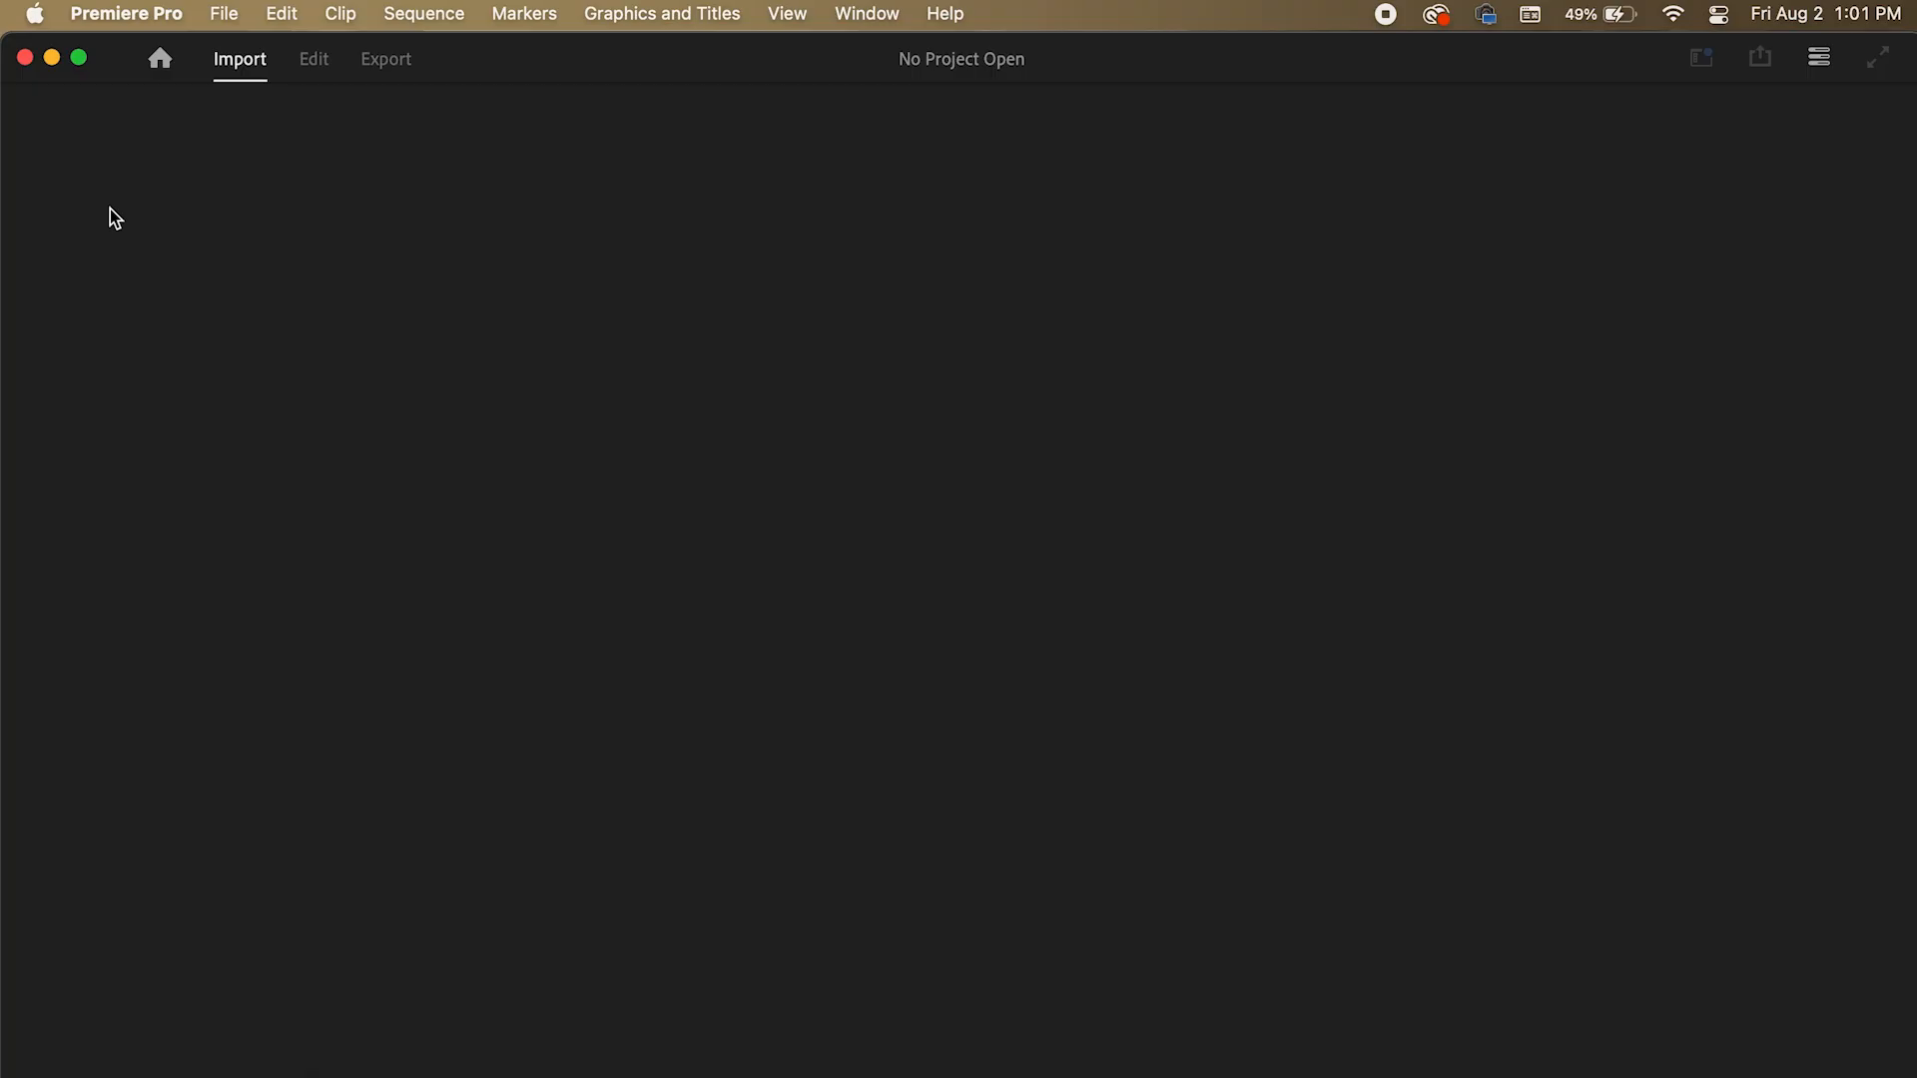
key(BackSpace)
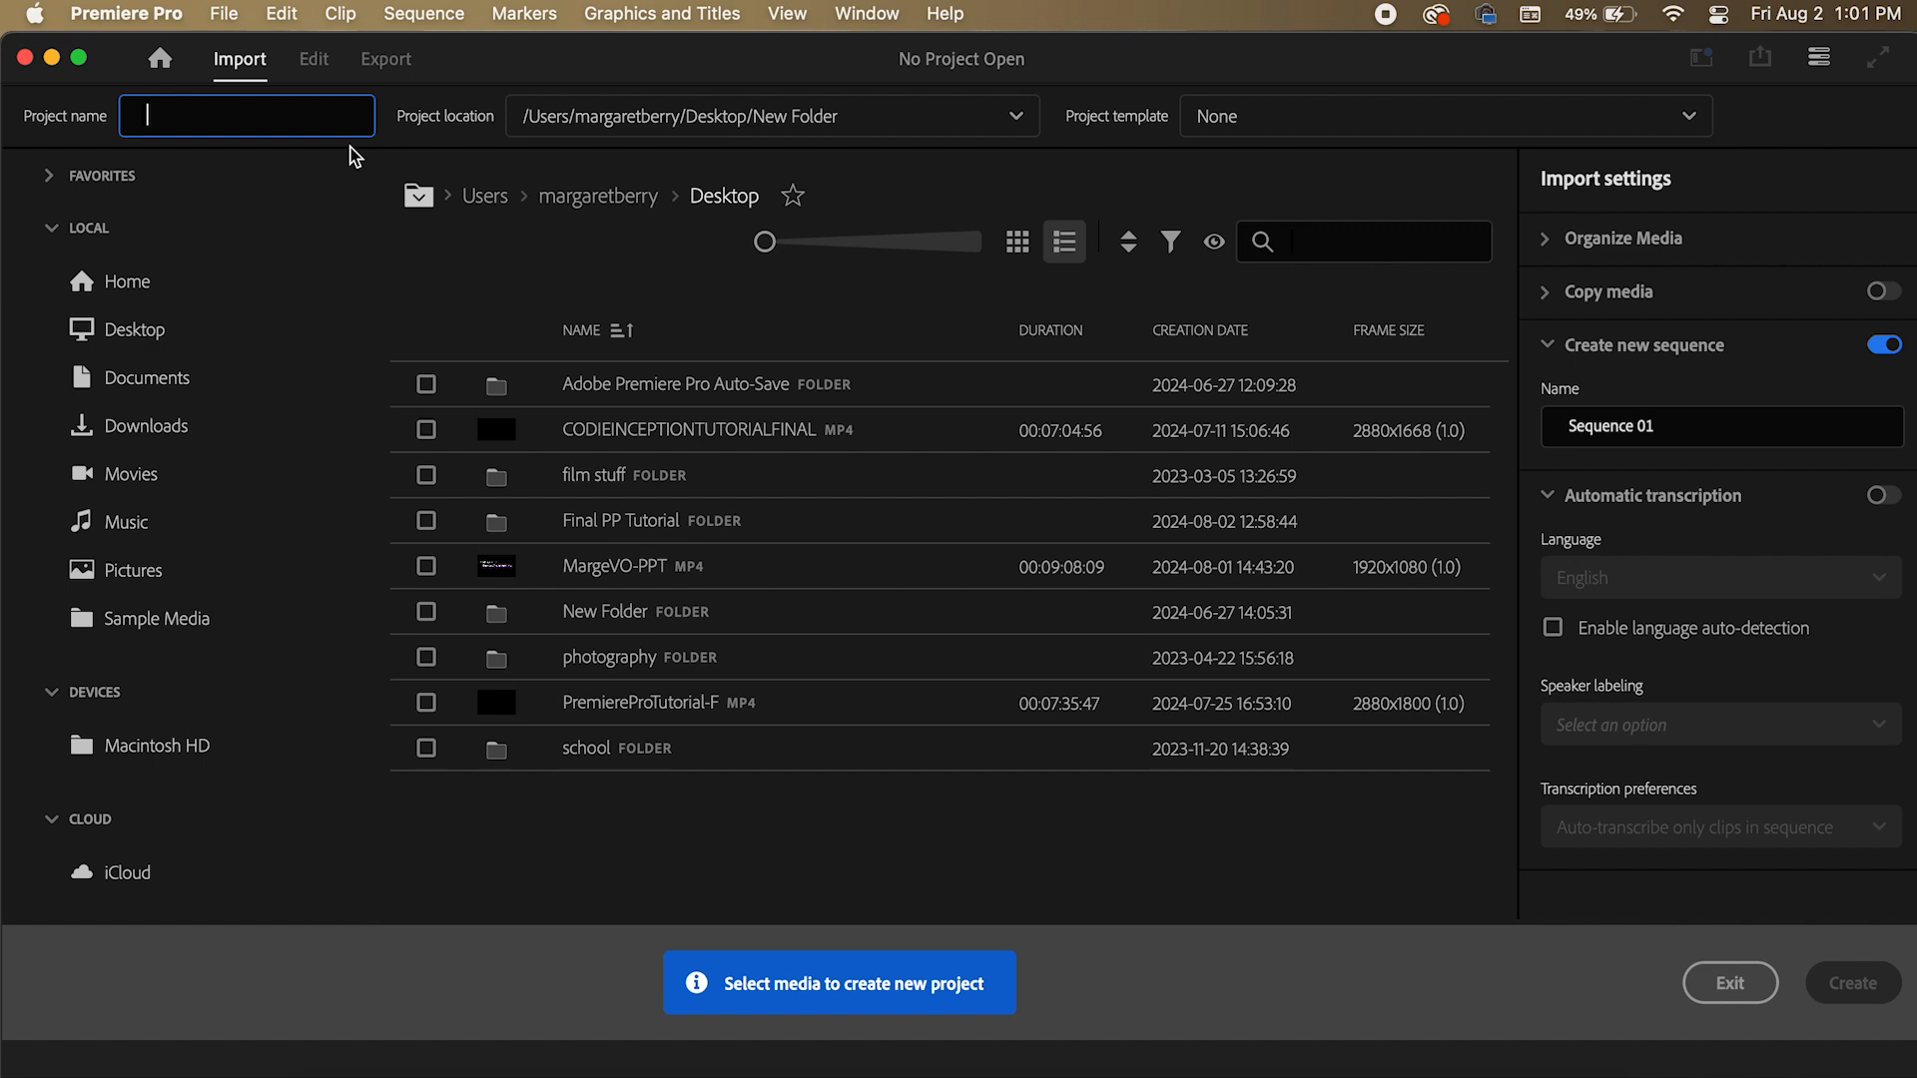
text(Practiv)
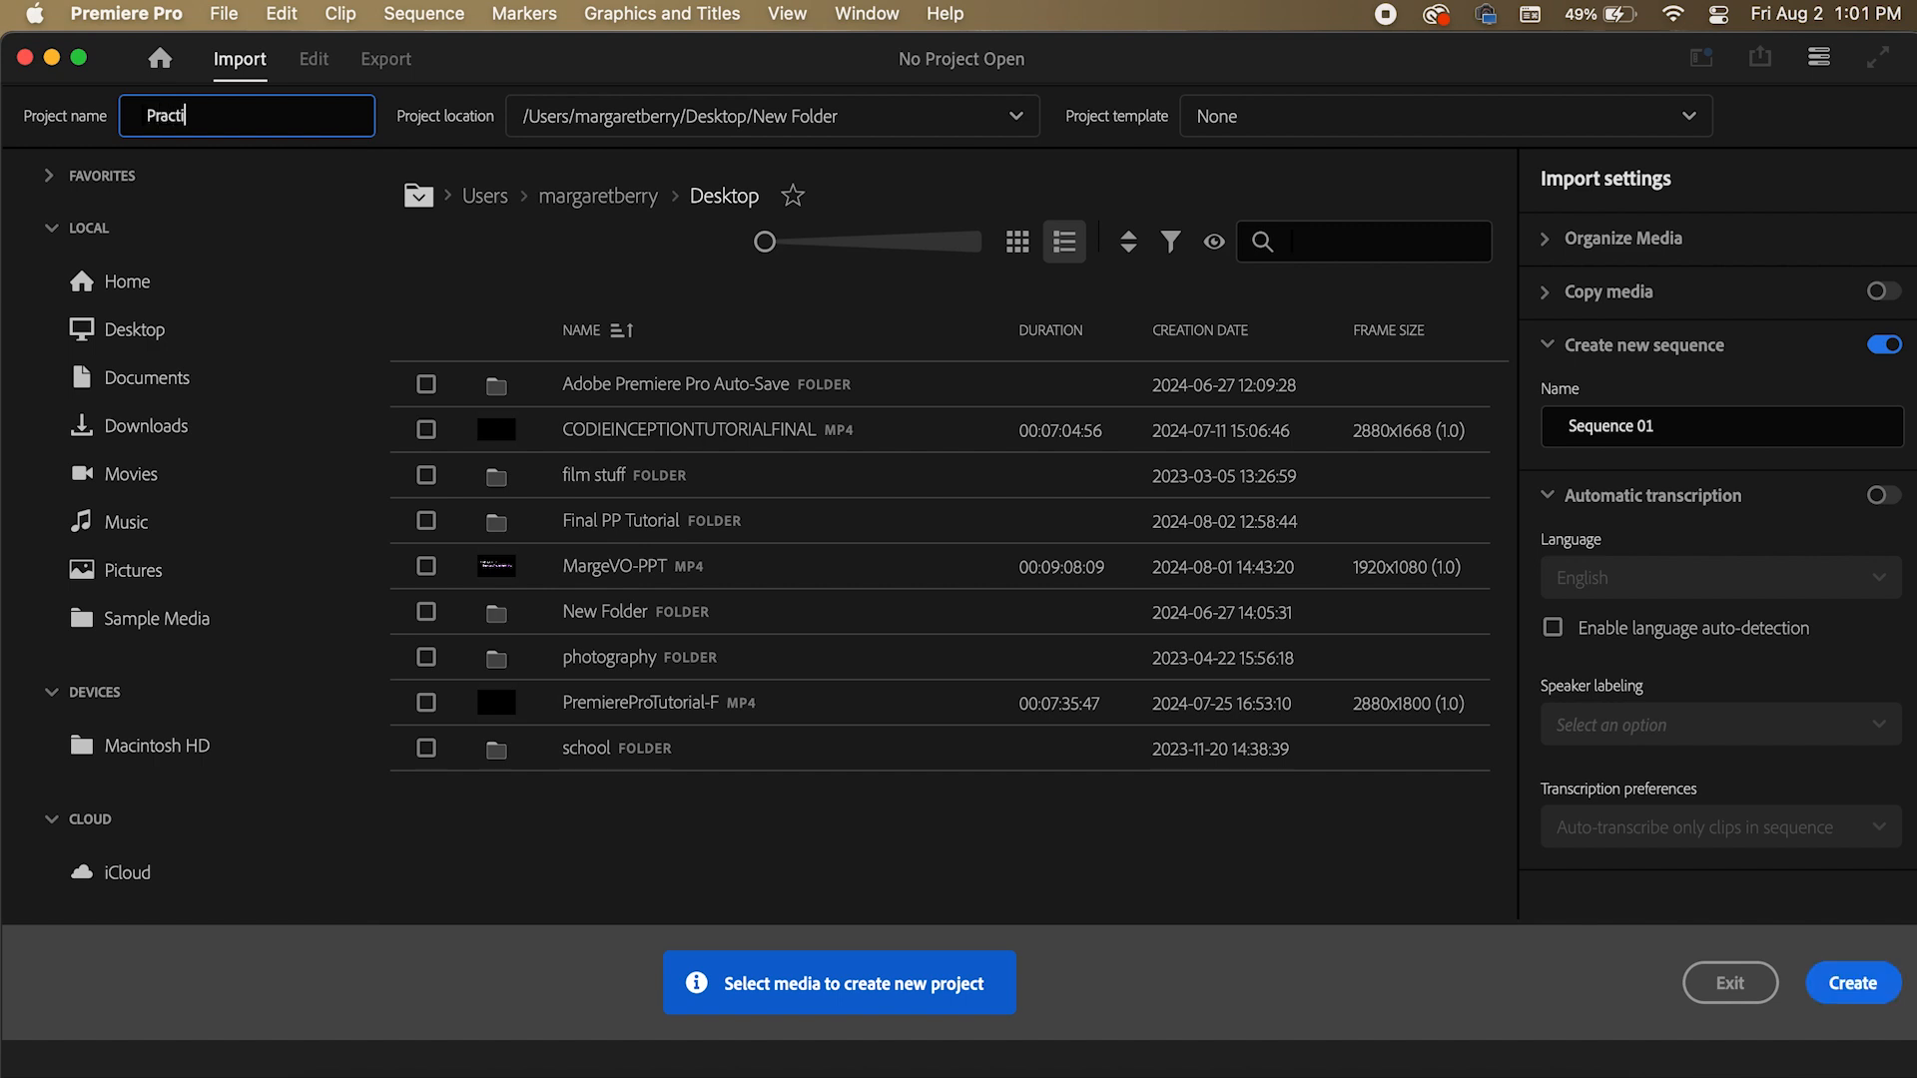
key(BackSpace)
key(BackSpace)
key(BackSpace)
key(BackSpace)
key(BackSpace)
key(BackSpace)
key(BackSpace)
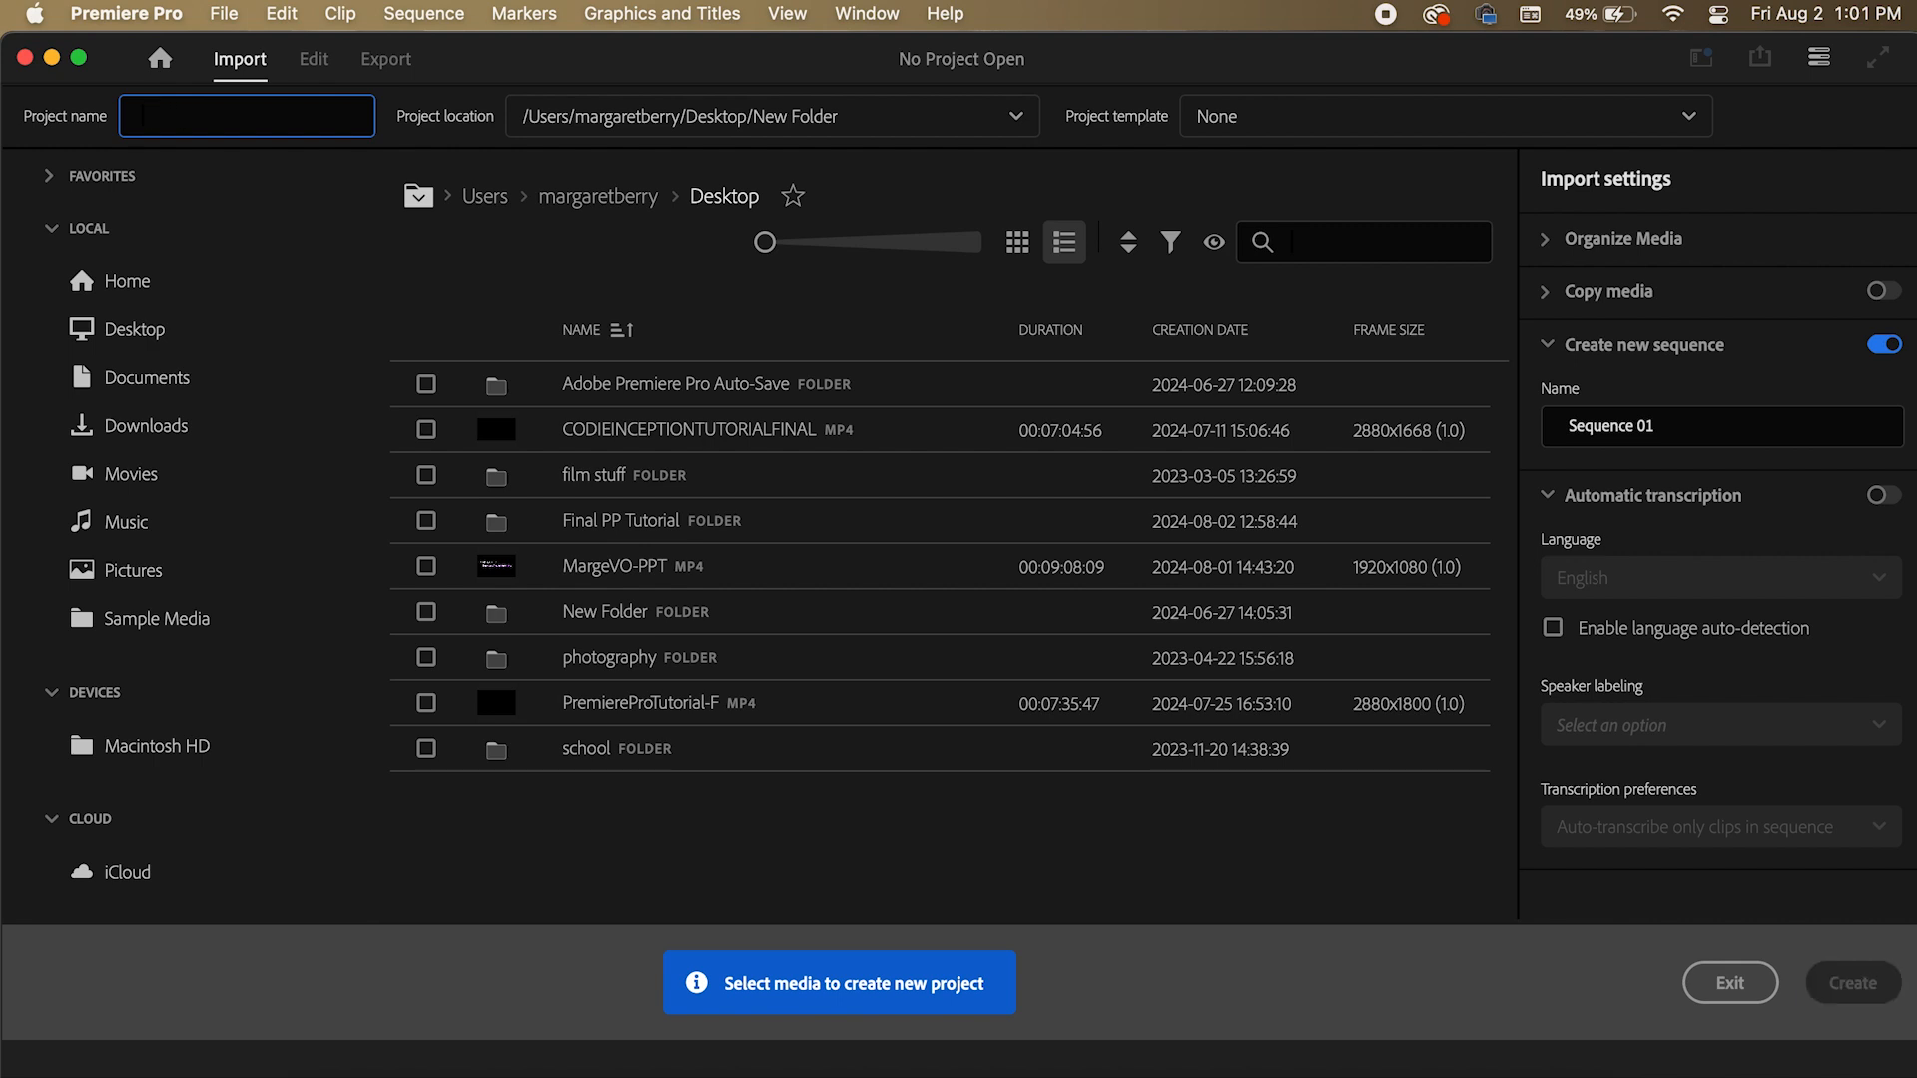
- Name the new project PracticePKG
text(Prat)
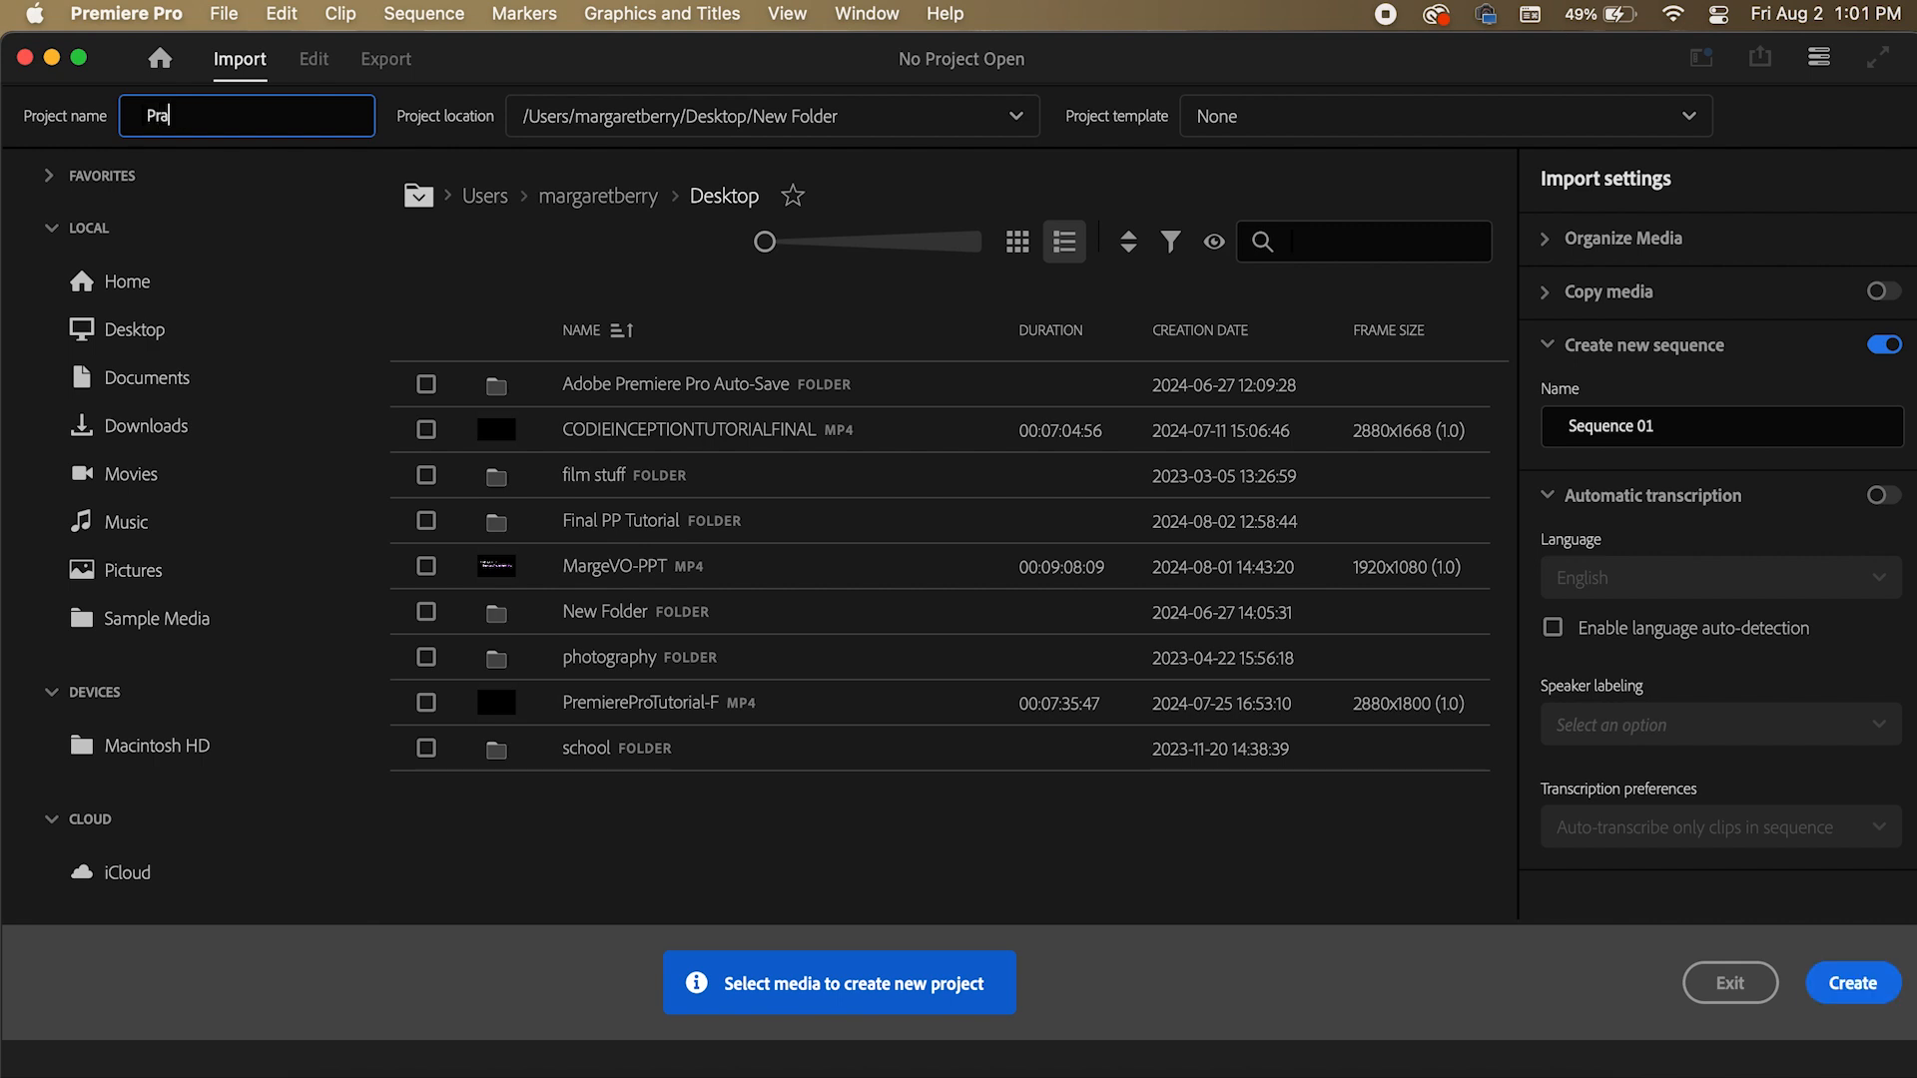
key(BackSpace)
text(cticePKG)
- Set the project location to the Final PP Tutorial folder on the desktop
click(829, 122)
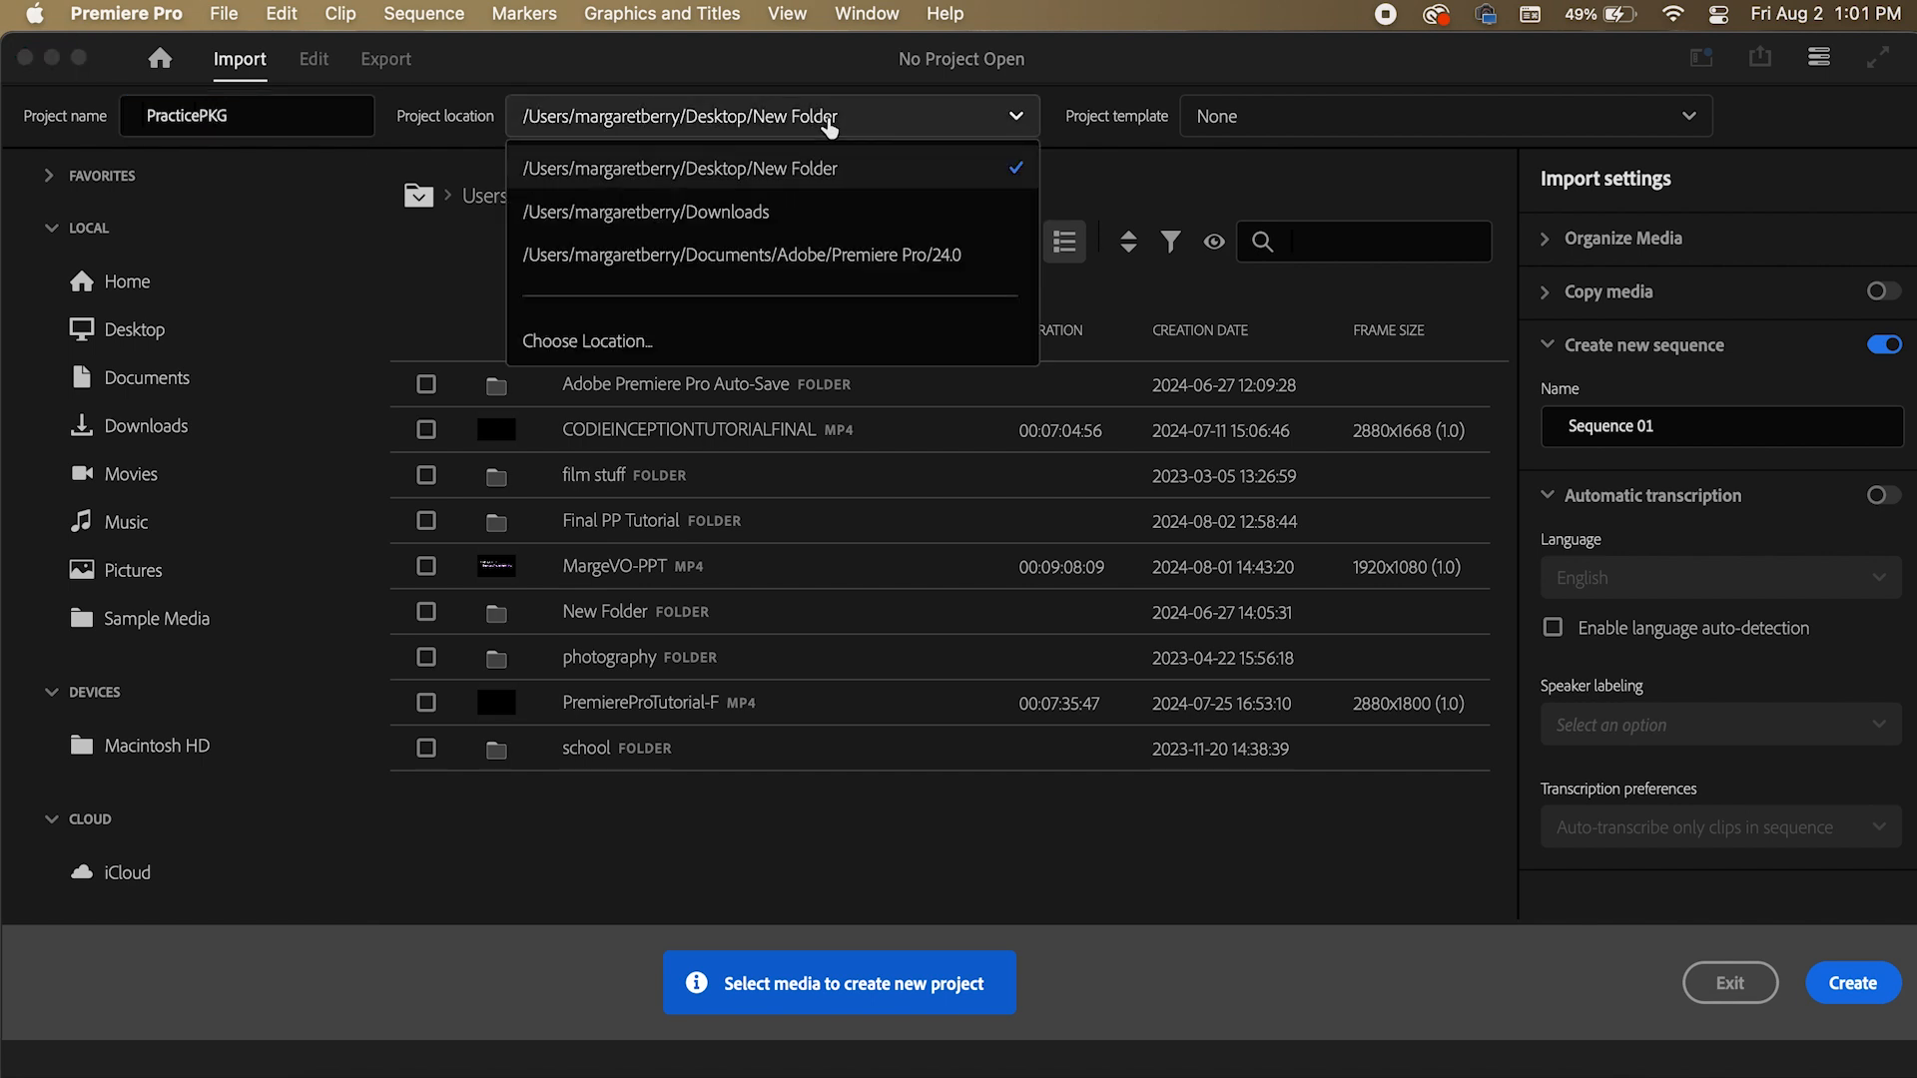
click(763, 336)
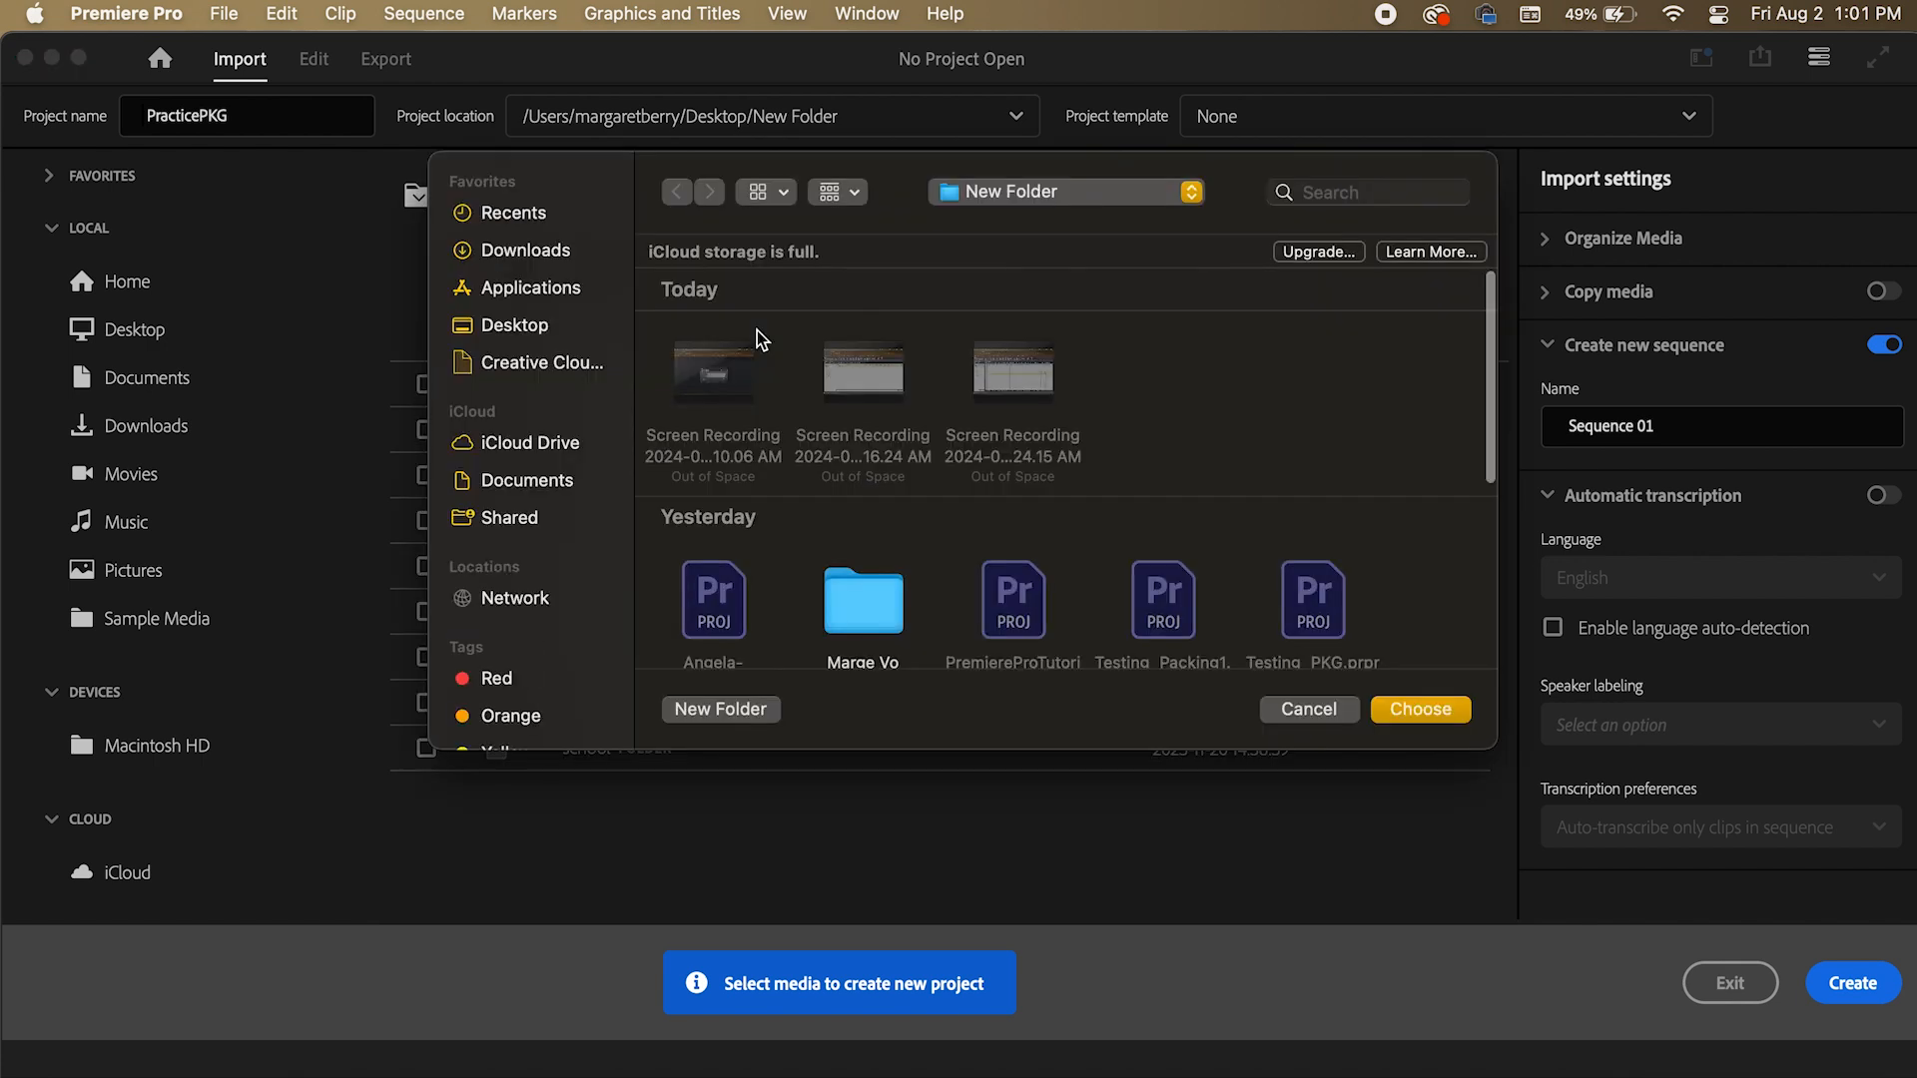
click(514, 325)
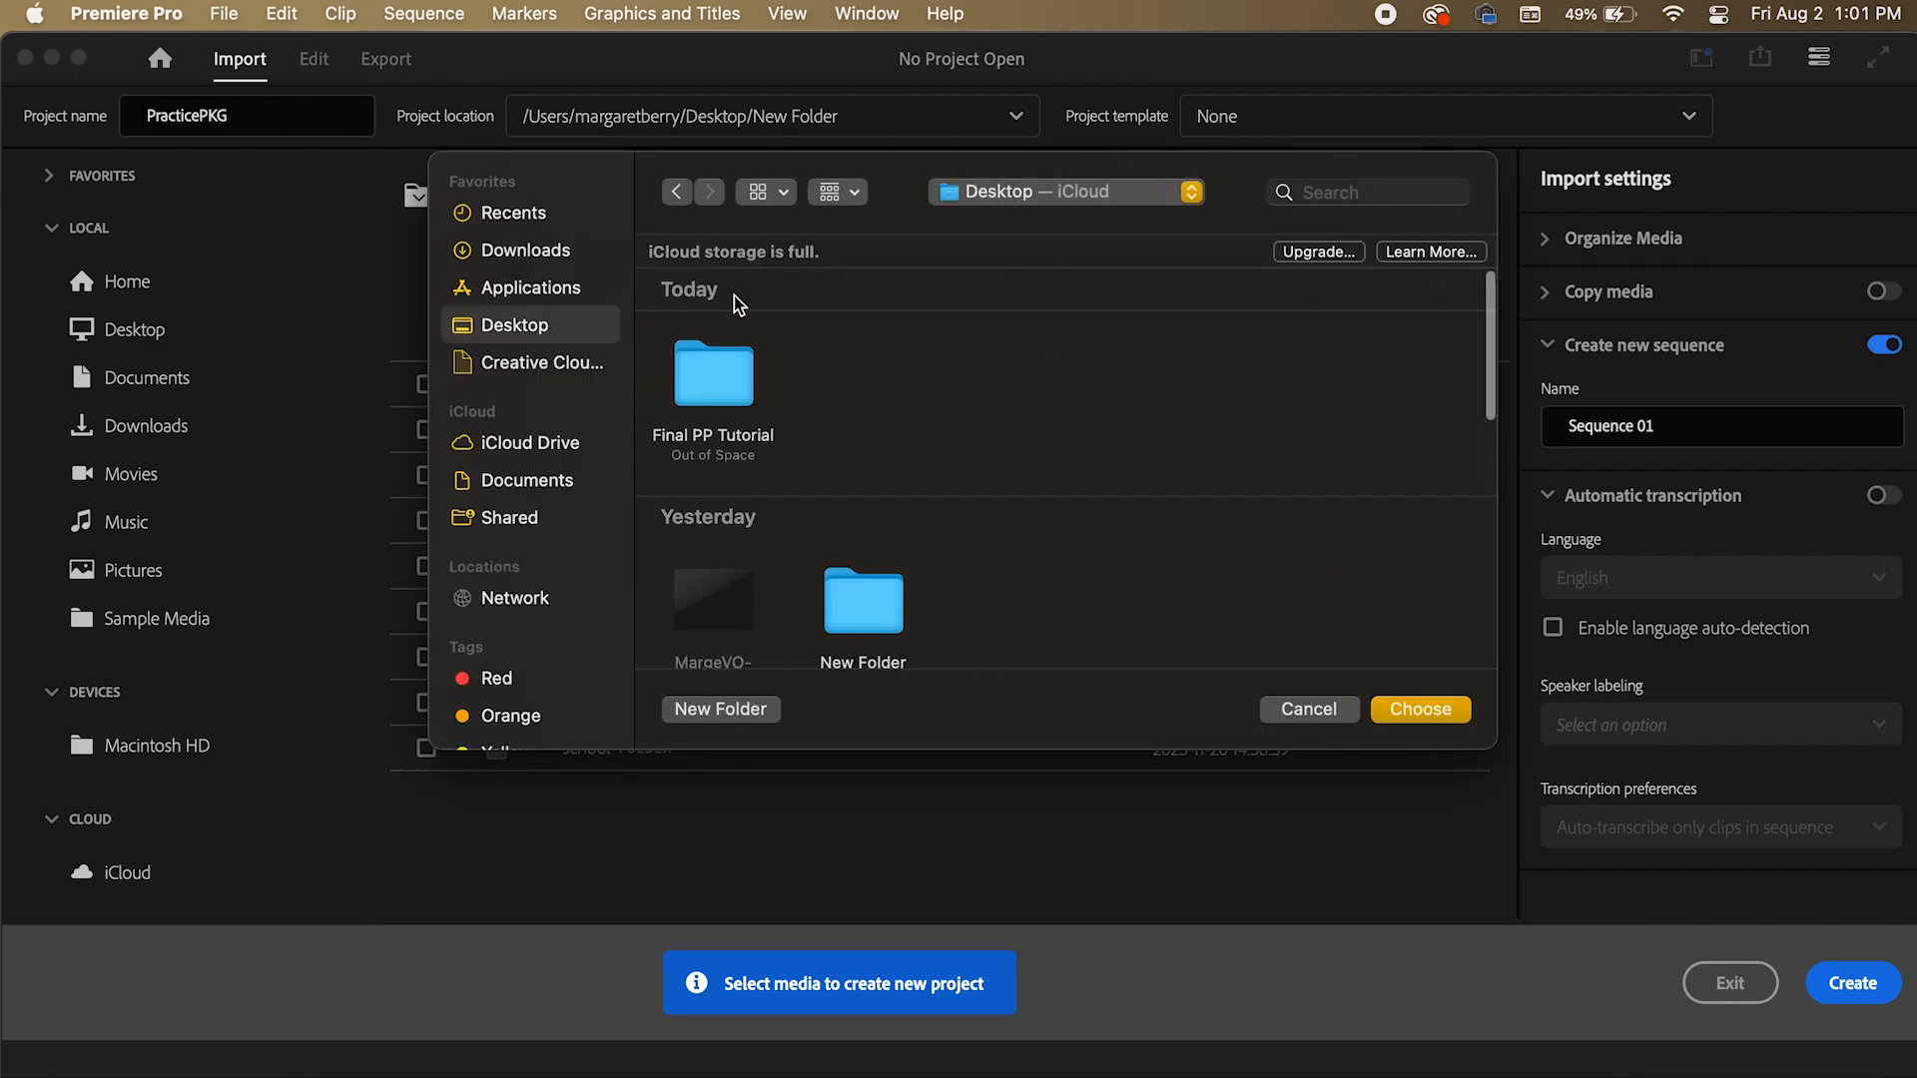
click(715, 395)
click(1438, 709)
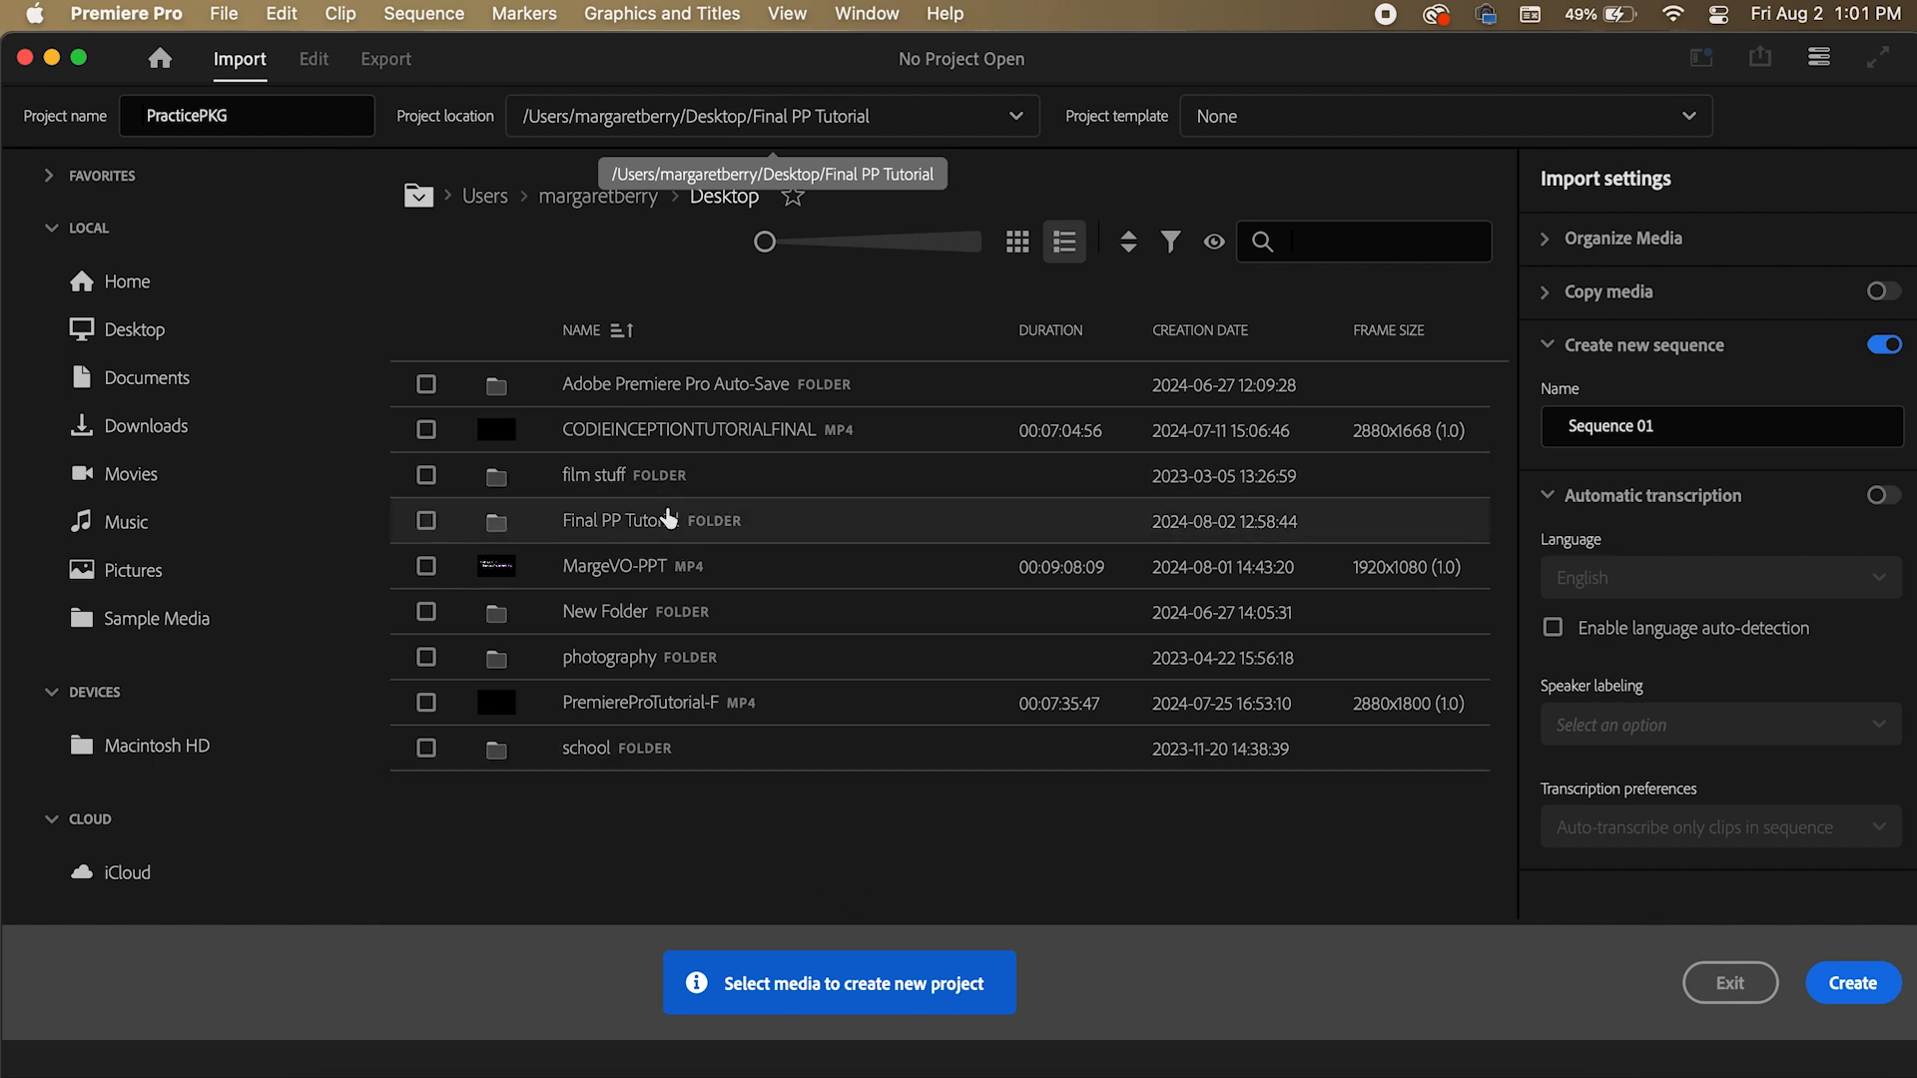
- Select the Molly.SOT.Practice-edit-proxy video from the Final PP Tutorial folder and create the project with Sequence 01
double_click(672, 522)
click(426, 386)
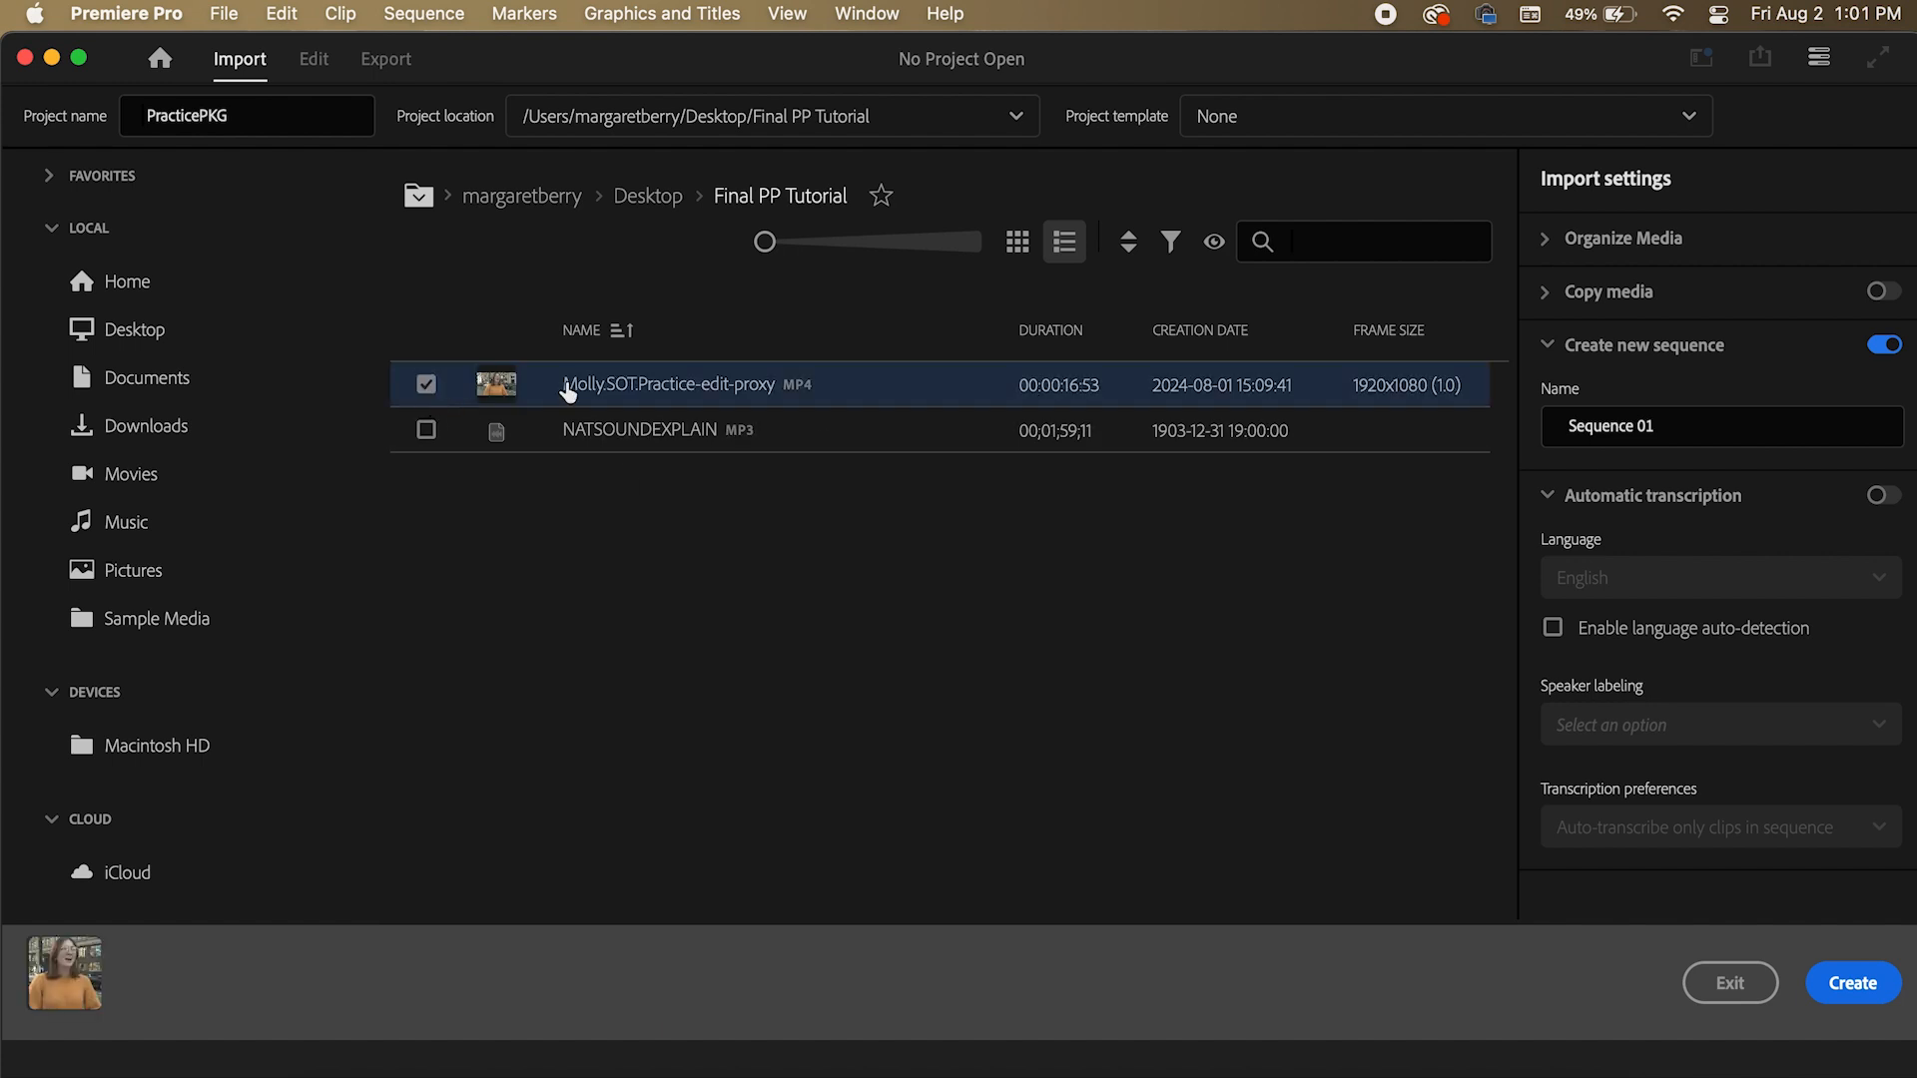
click(1890, 1004)
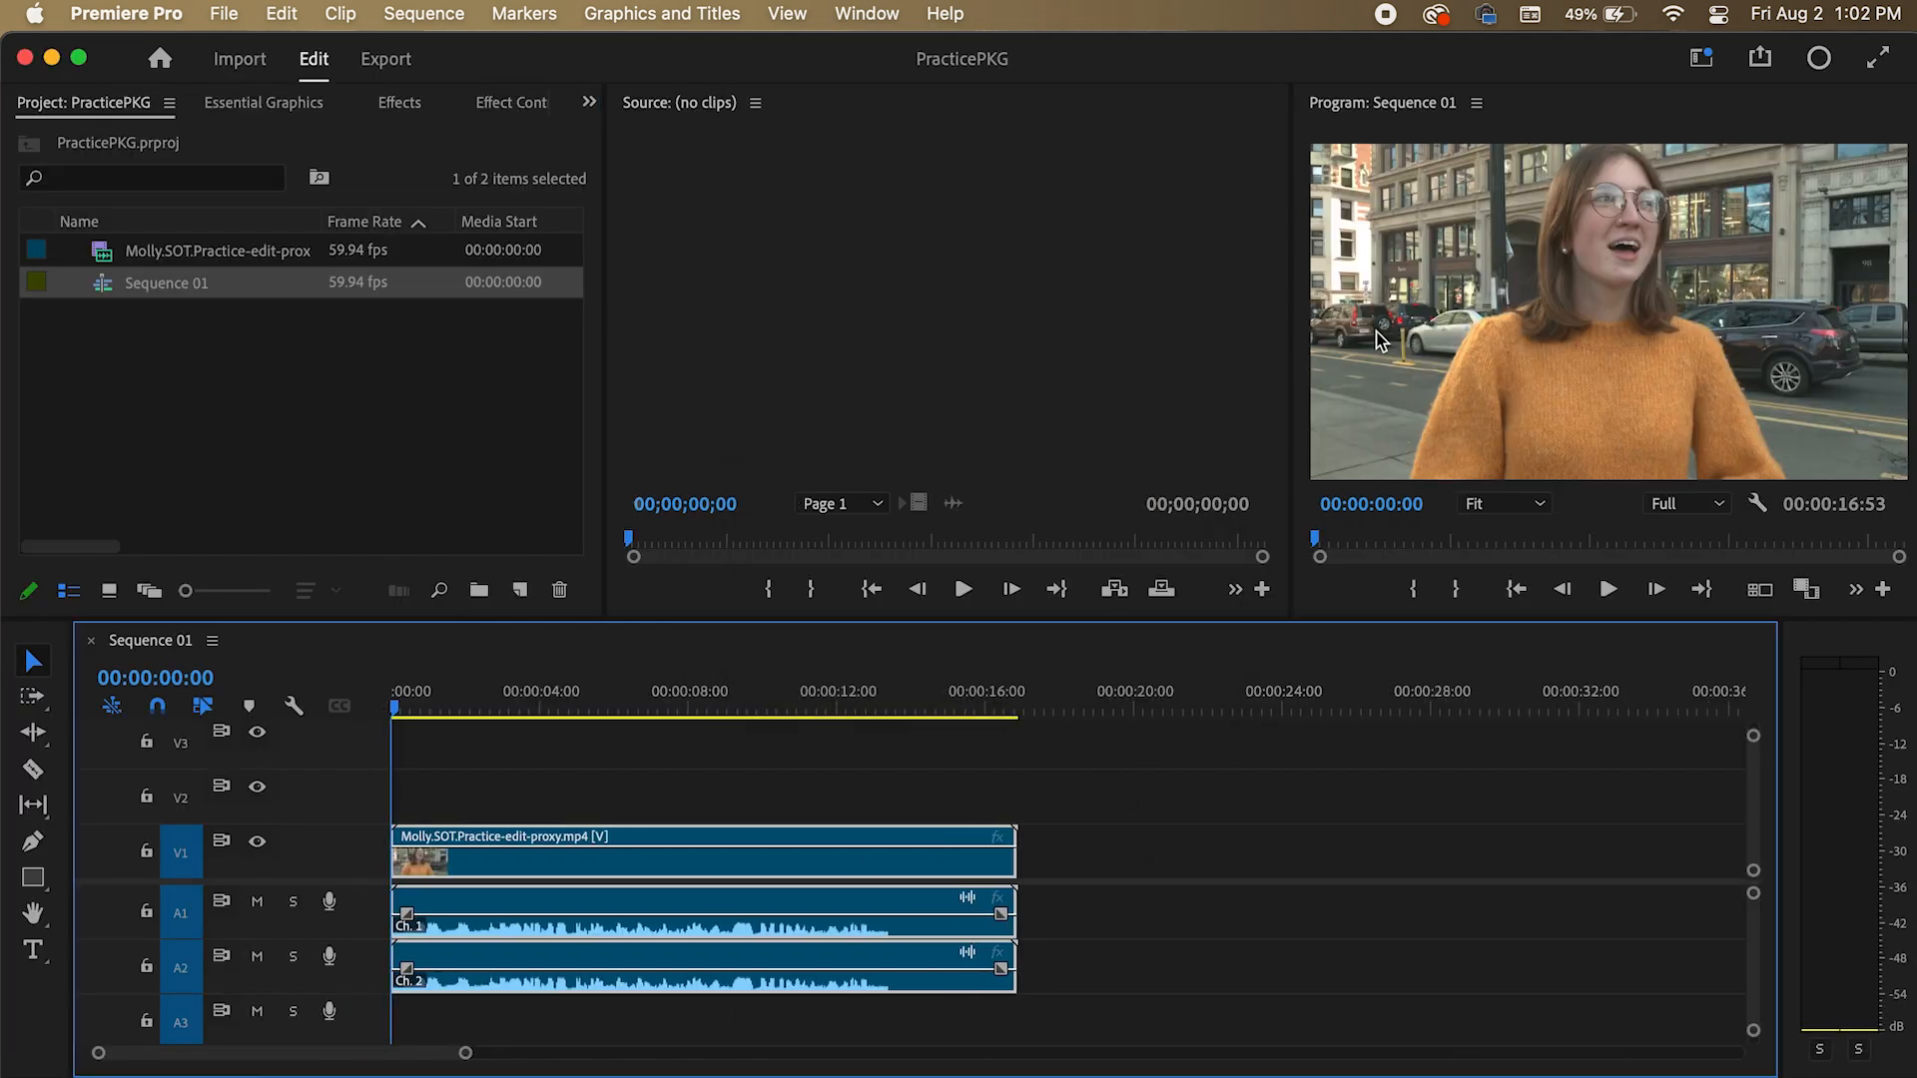
- Load the Molly.SOT.Practice-edit-proxy clip into the Source Monitor and scrub it to about 00:00:07:30
click(1146, 404)
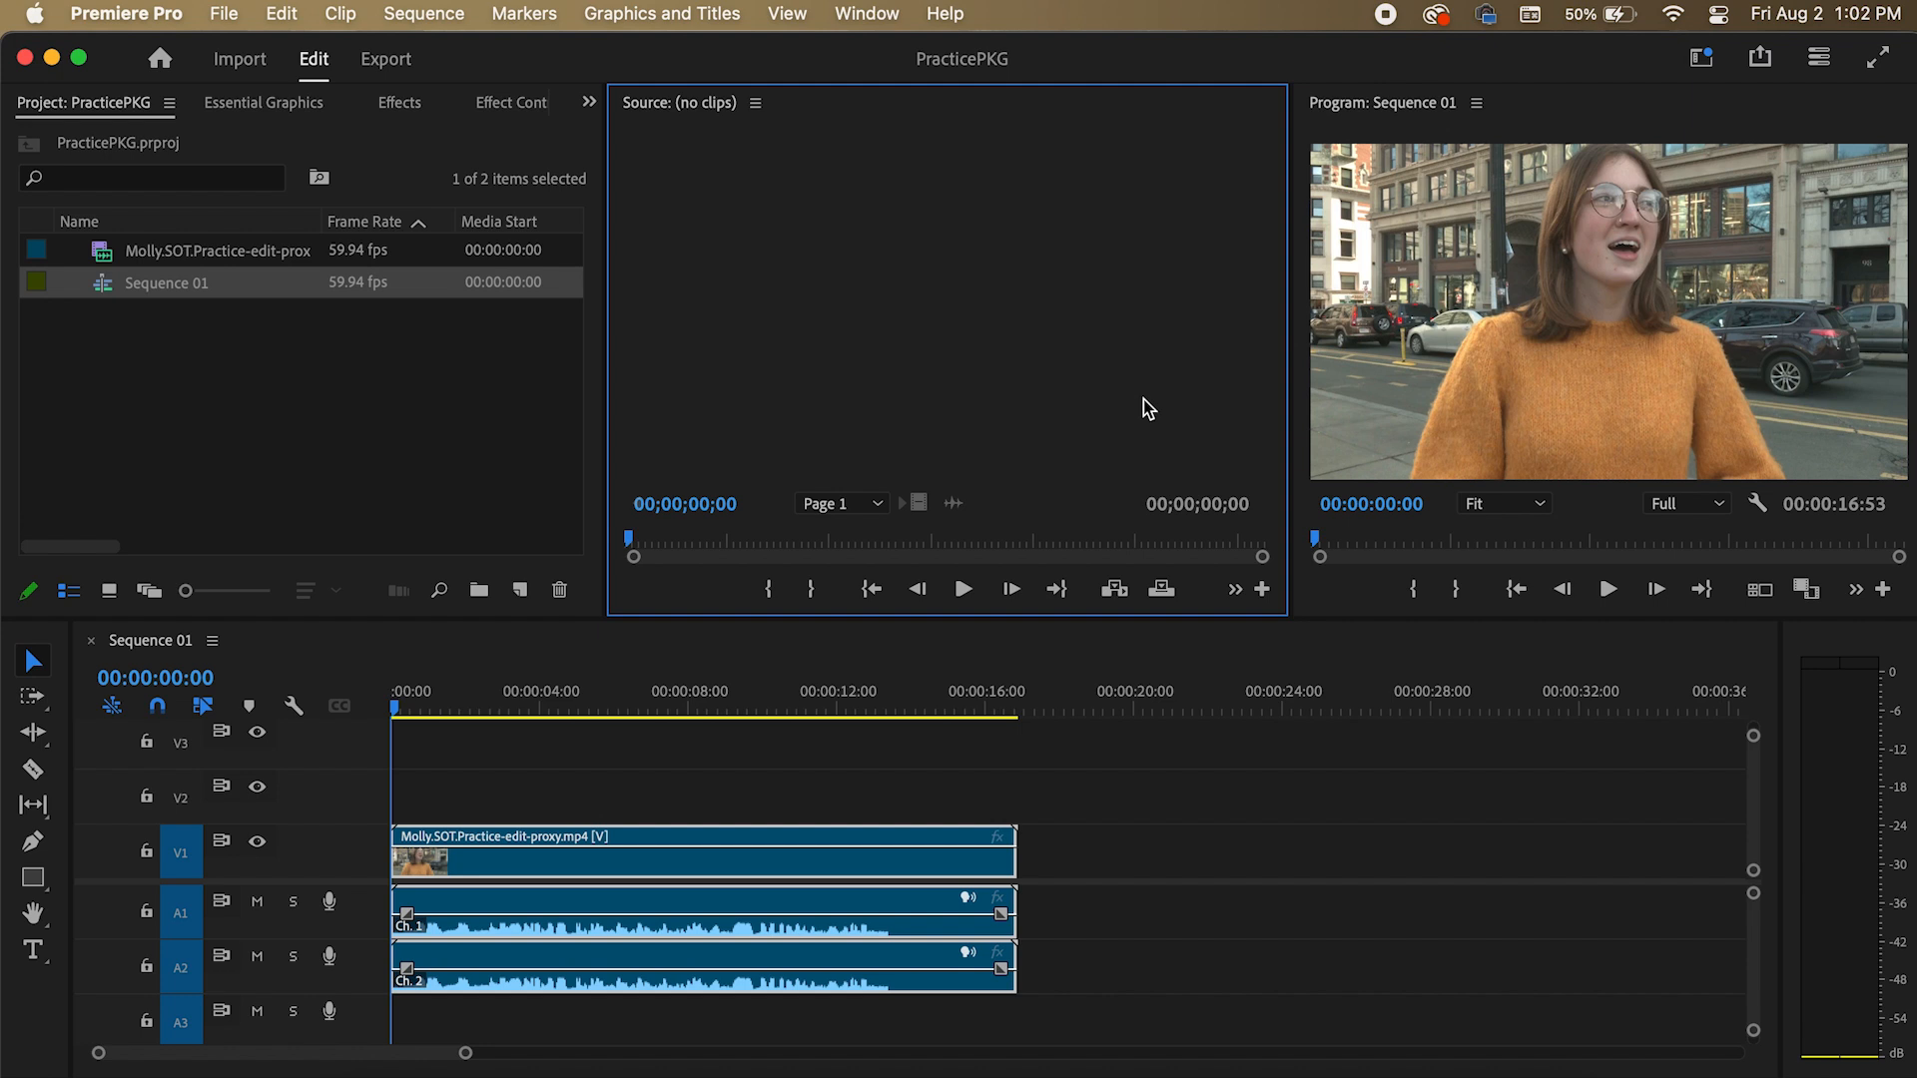
click(1368, 1060)
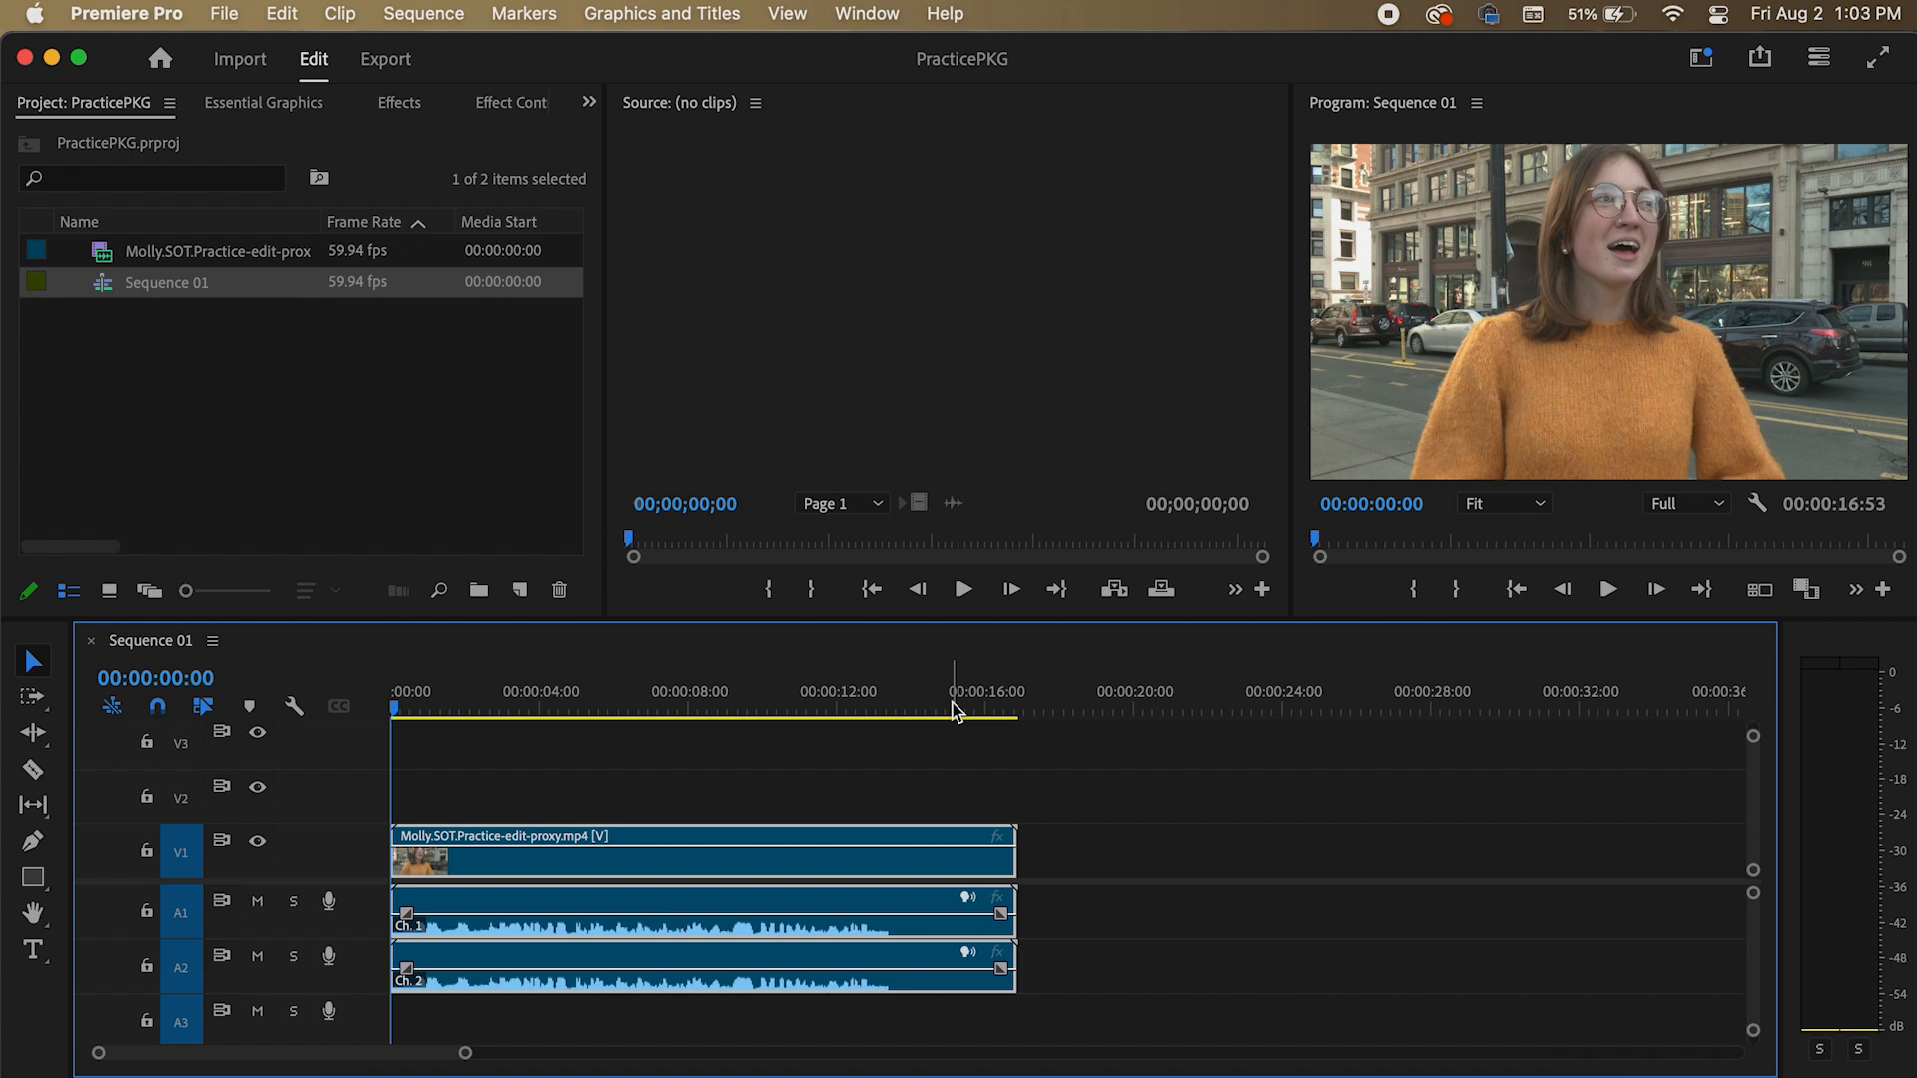
drag(112, 255, 916, 261)
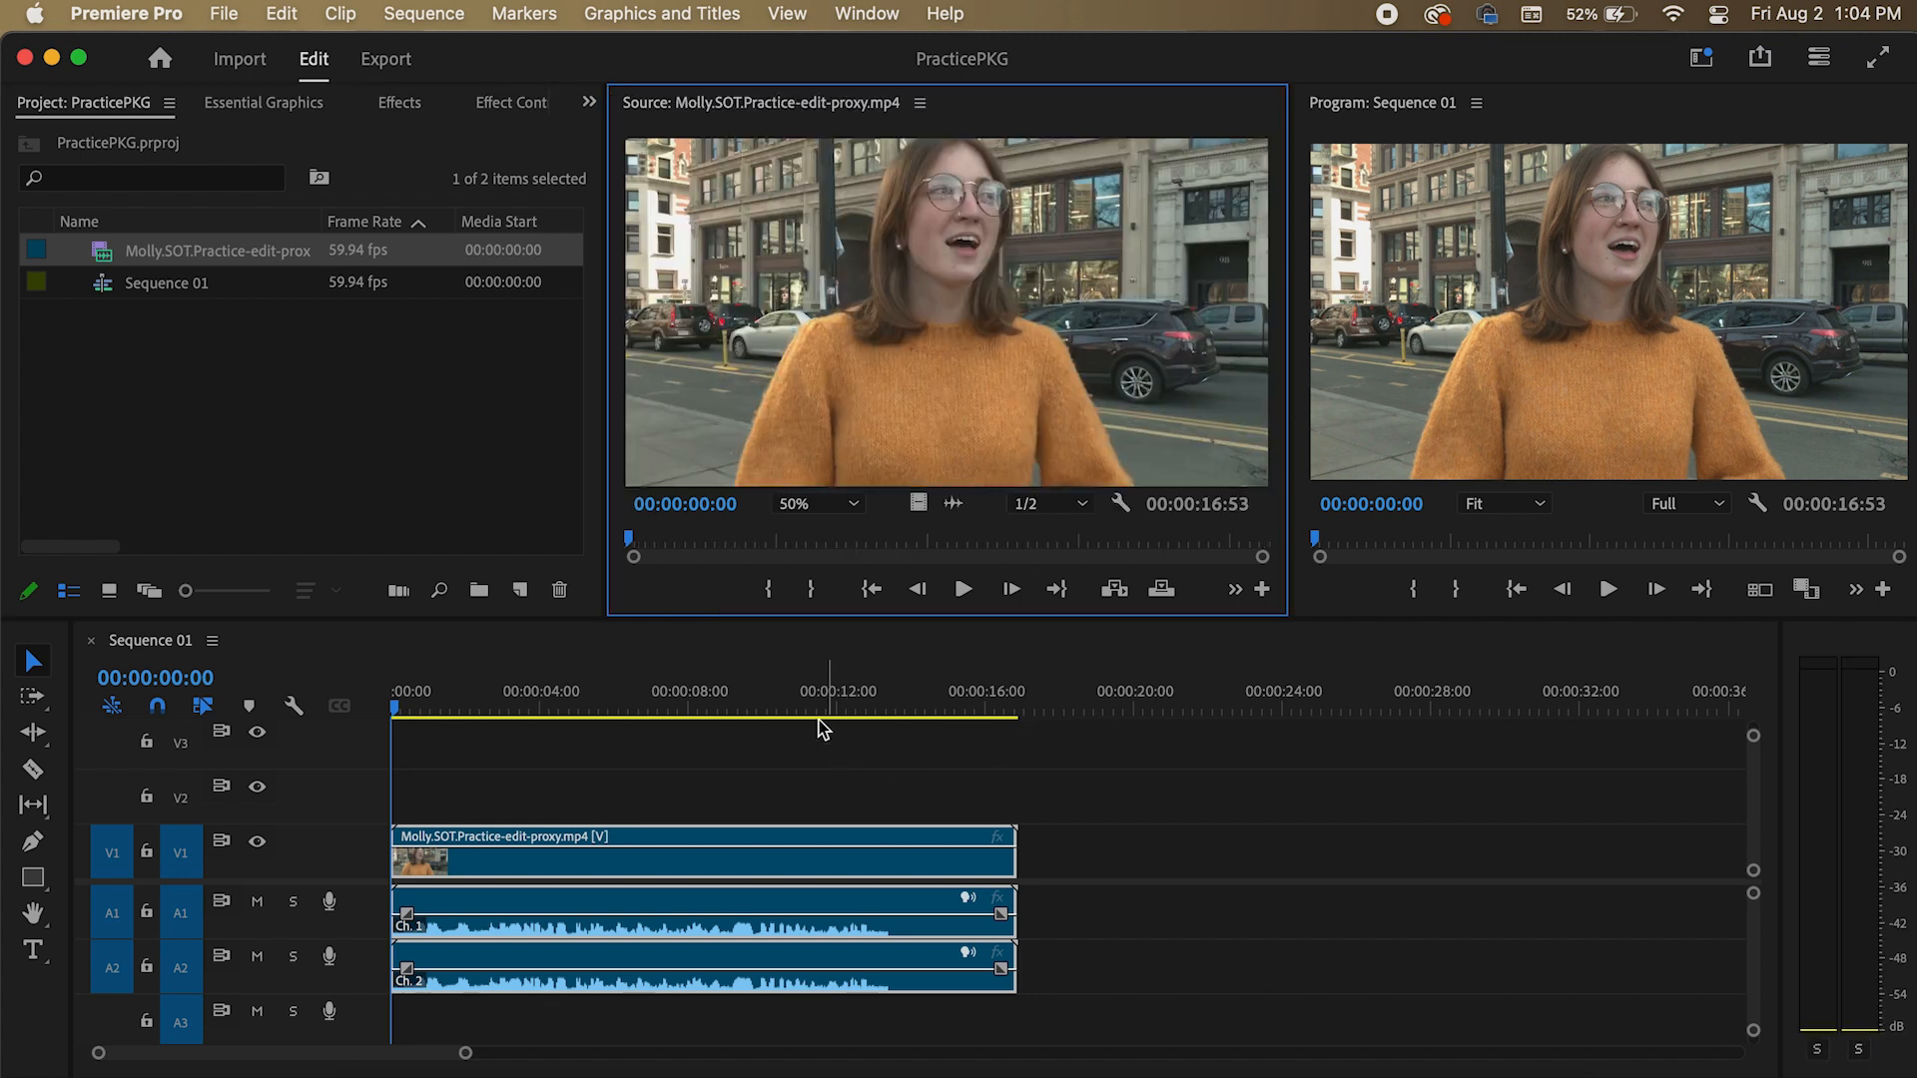
drag(627, 539, 908, 551)
- Play Sequence 01 from its start and stop playback at about 00:00:05:47
click(1418, 118)
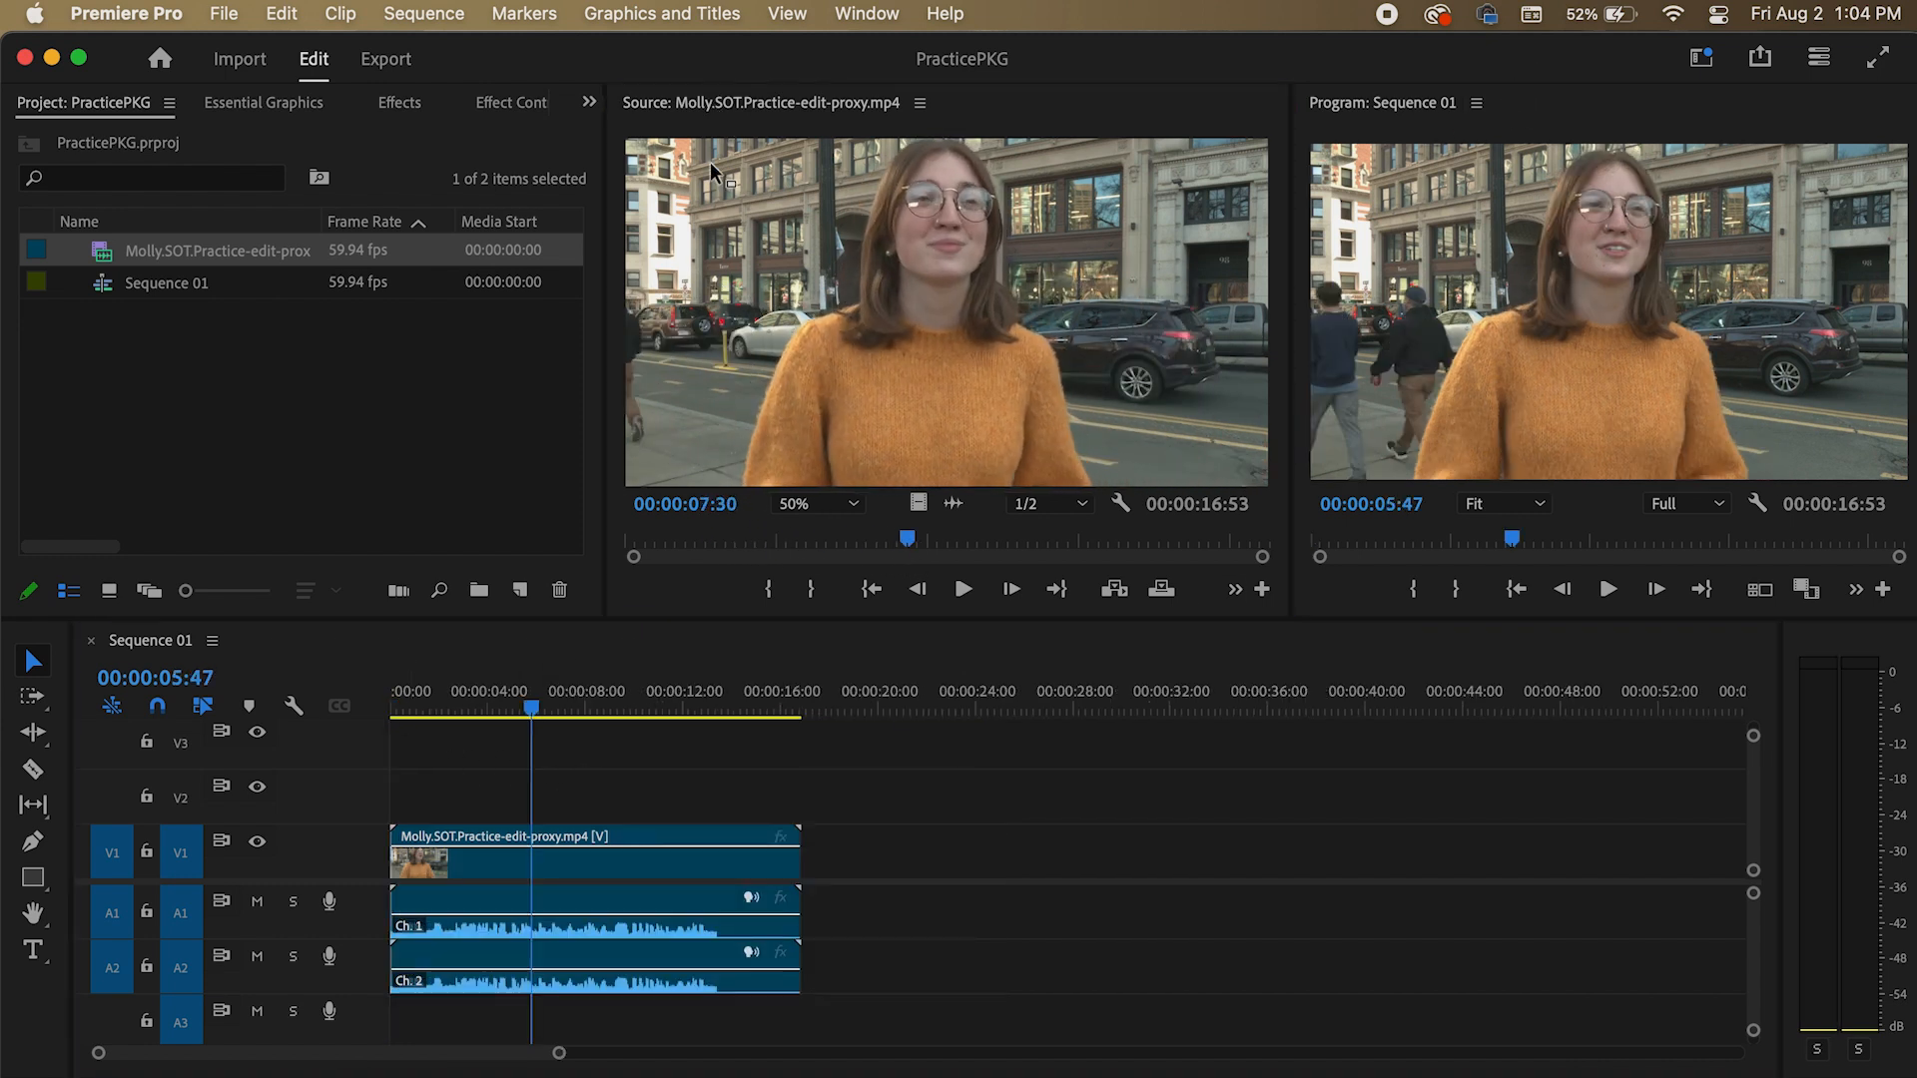
drag(710, 161, 1121, 62)
drag(627, 436, 629, 439)
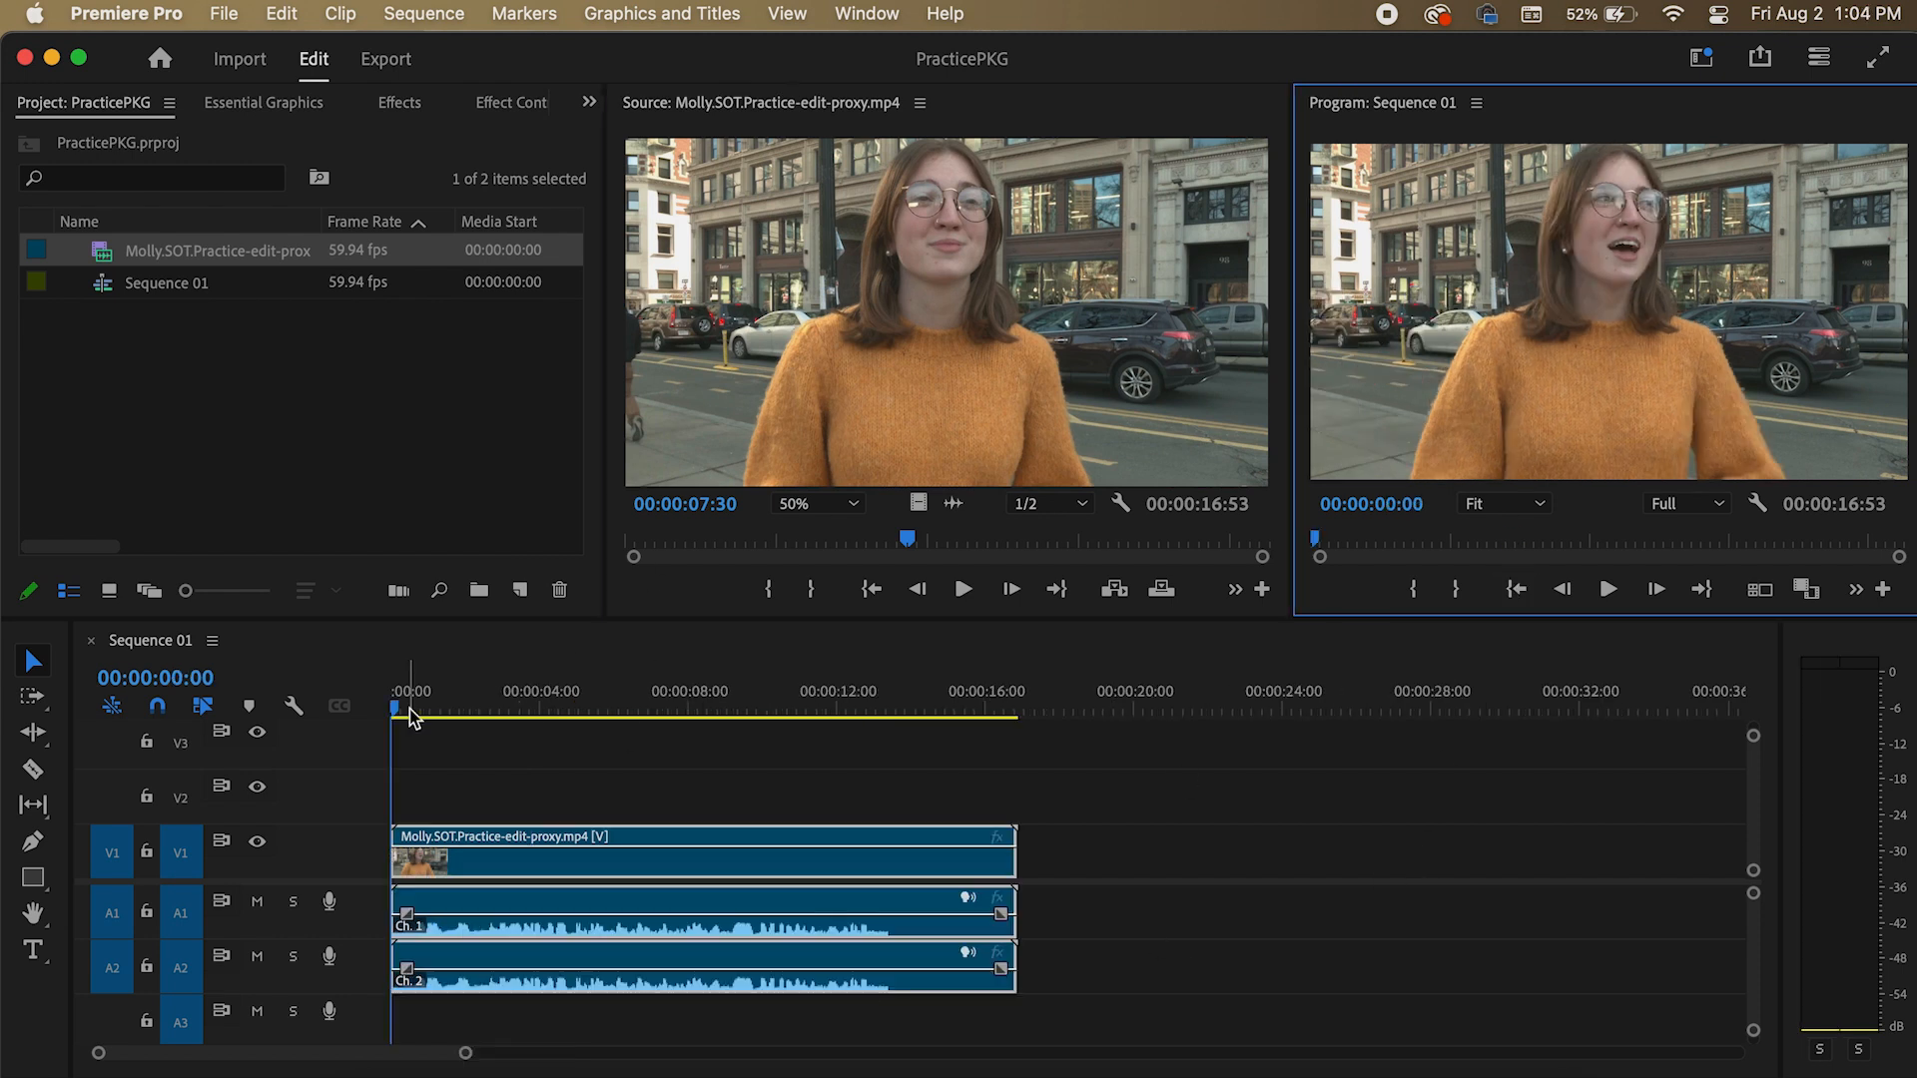
click(409, 709)
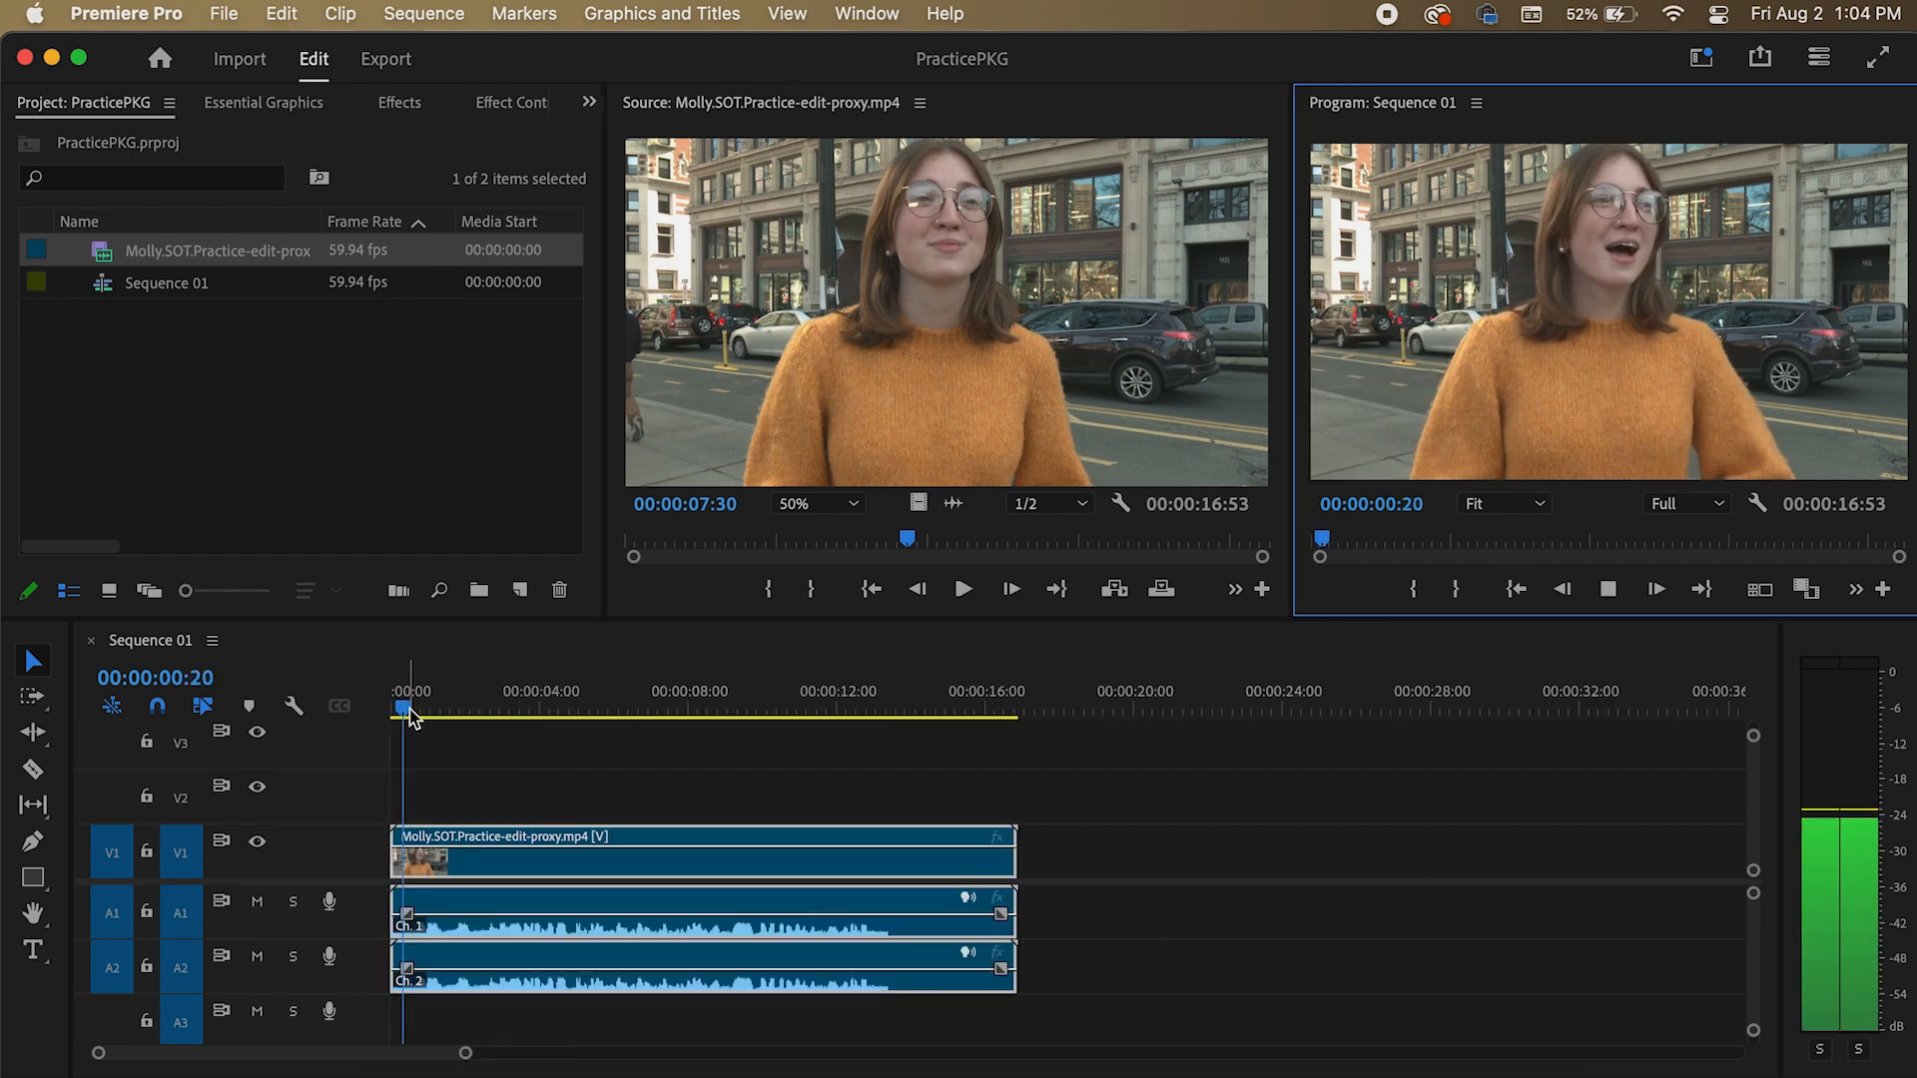
key(space)
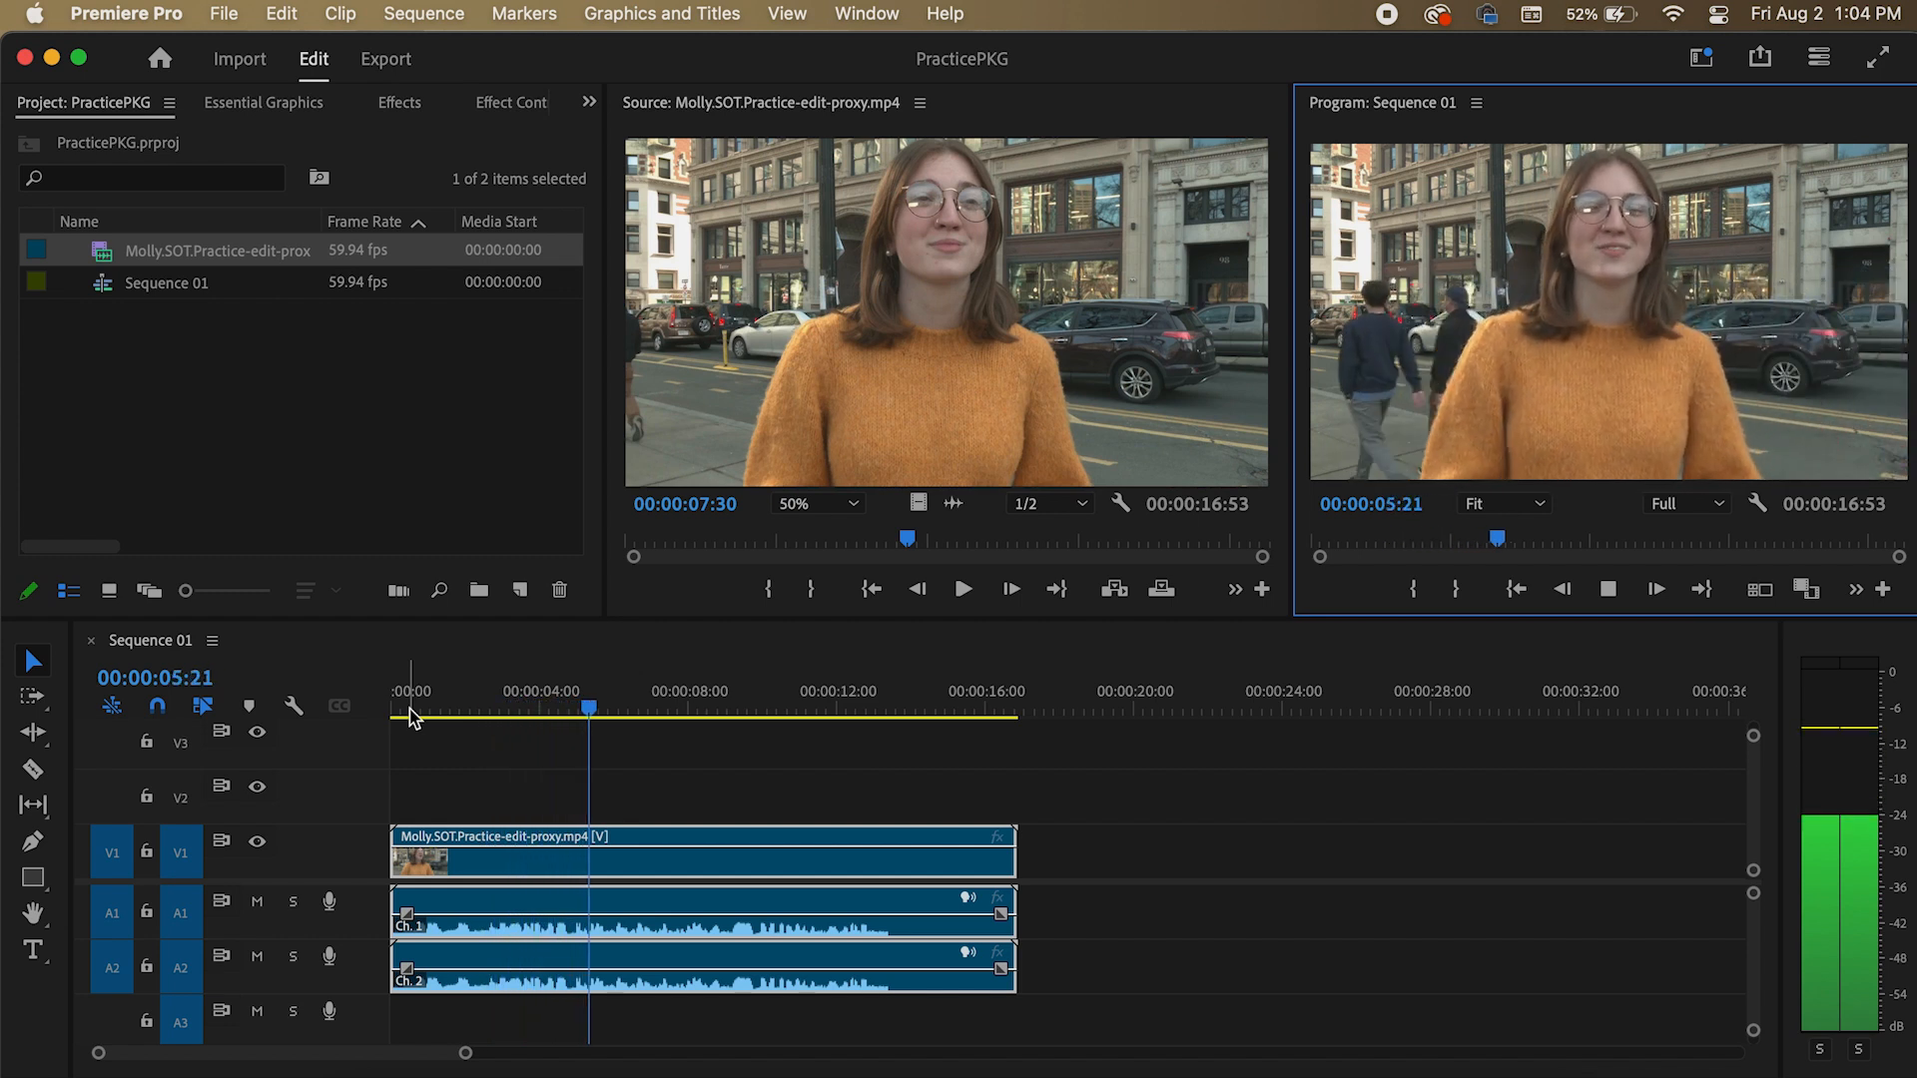
key(space)
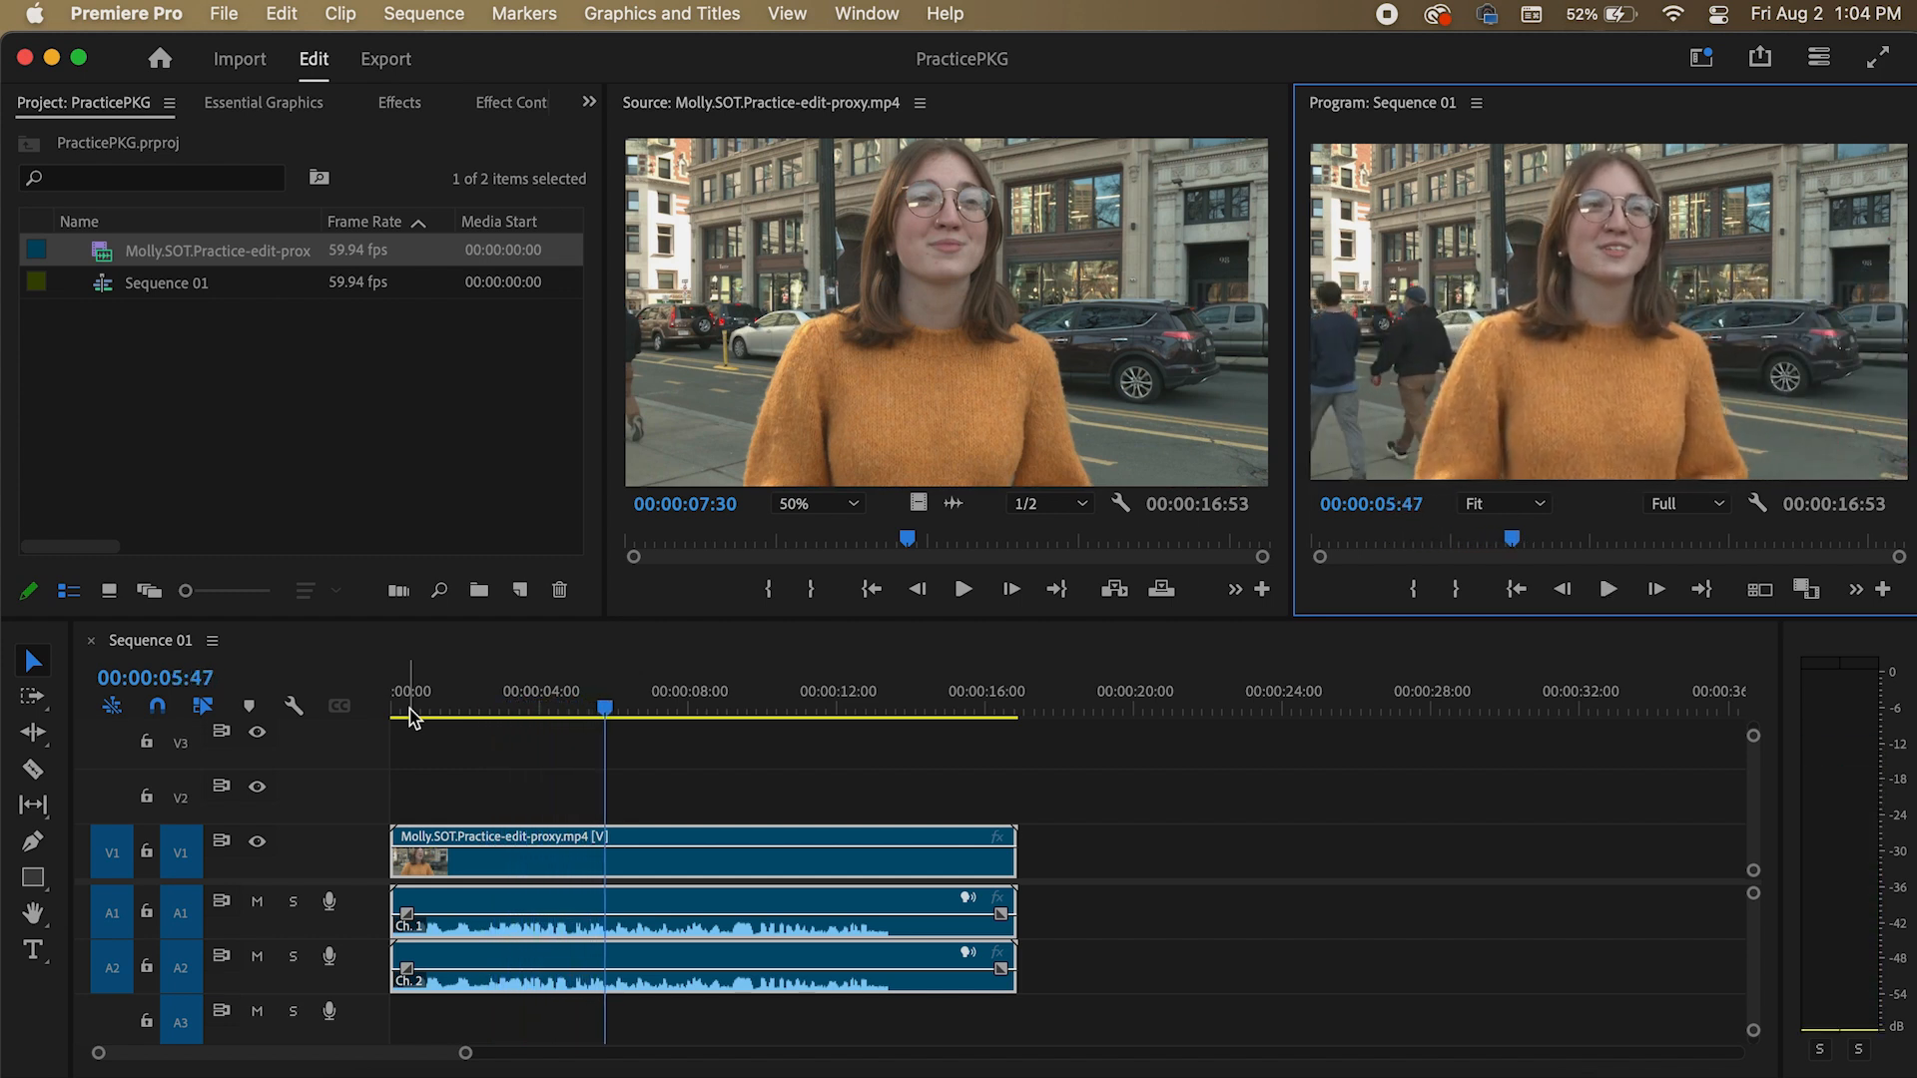
- Deselect the clip in Sequence 01 and zoom the timeline out and back in
click(1105, 783)
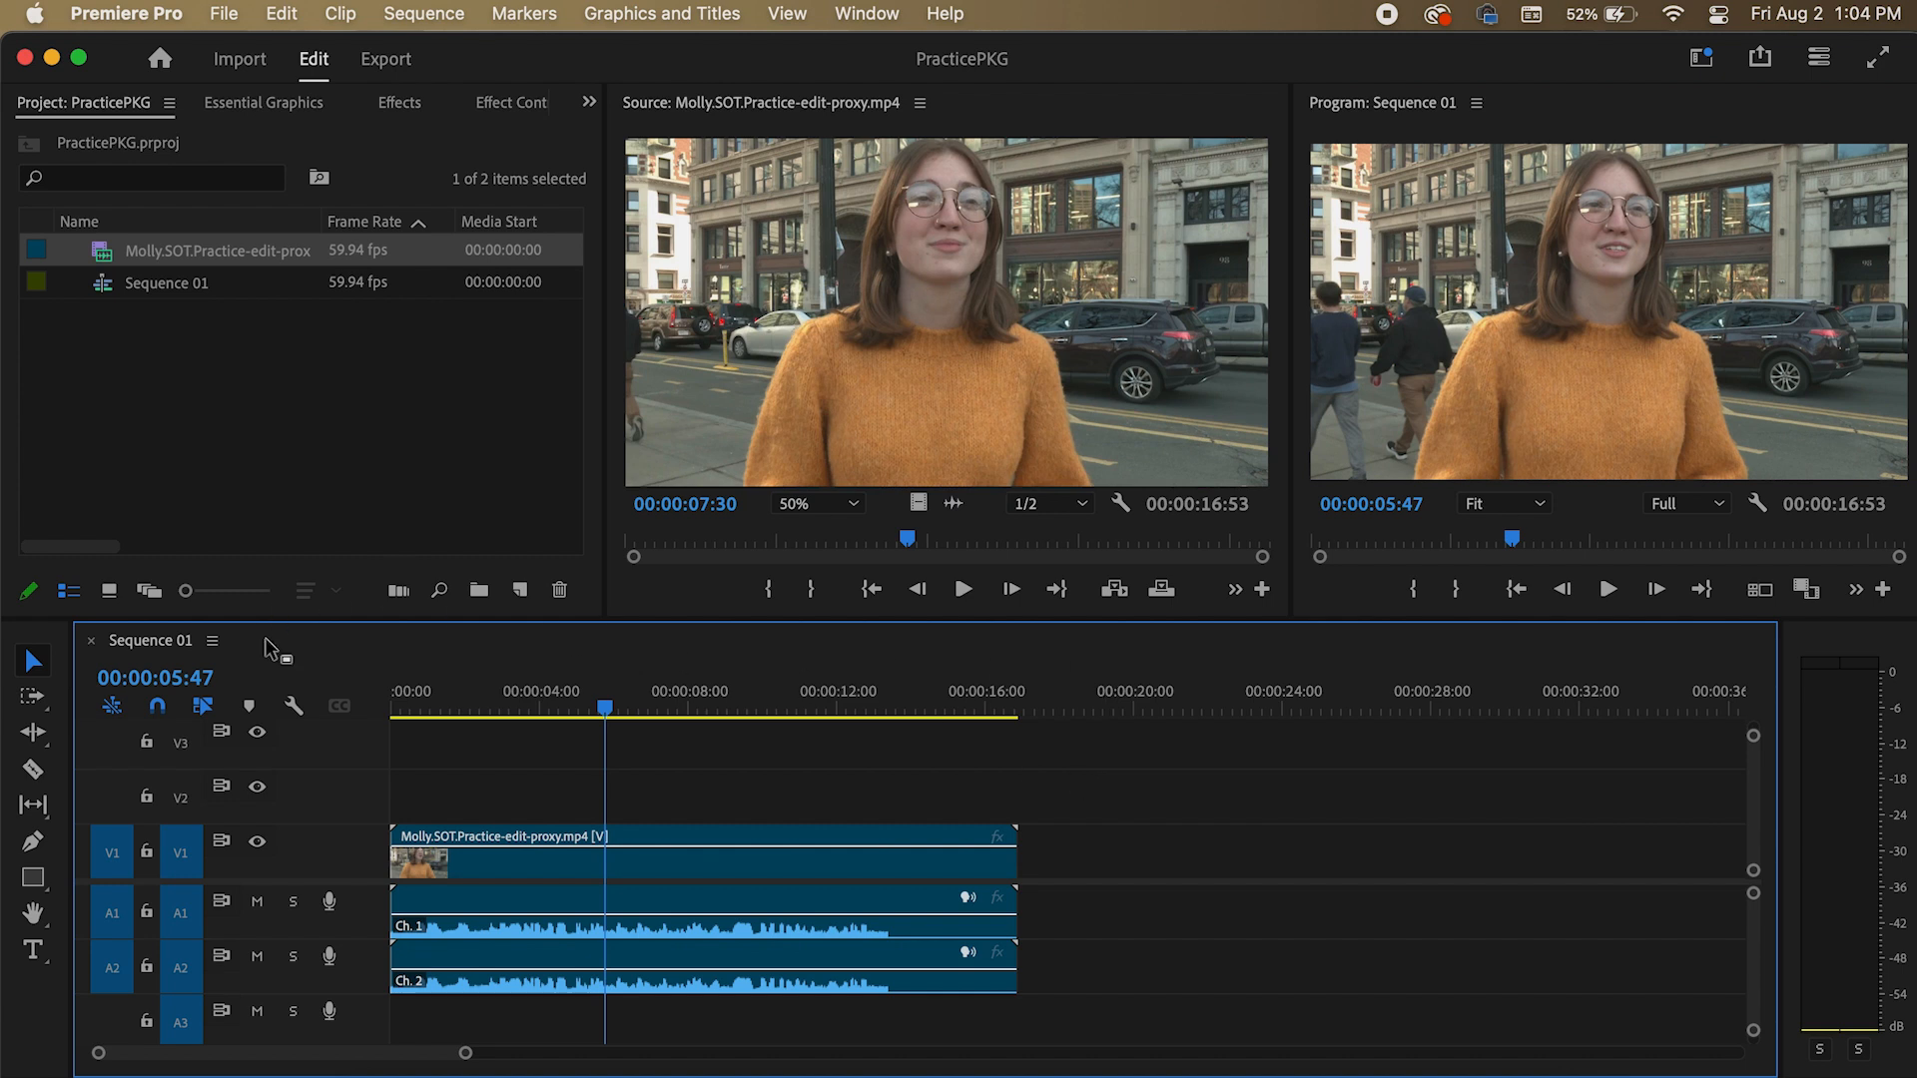
scroll(1155, 908, down, 10)
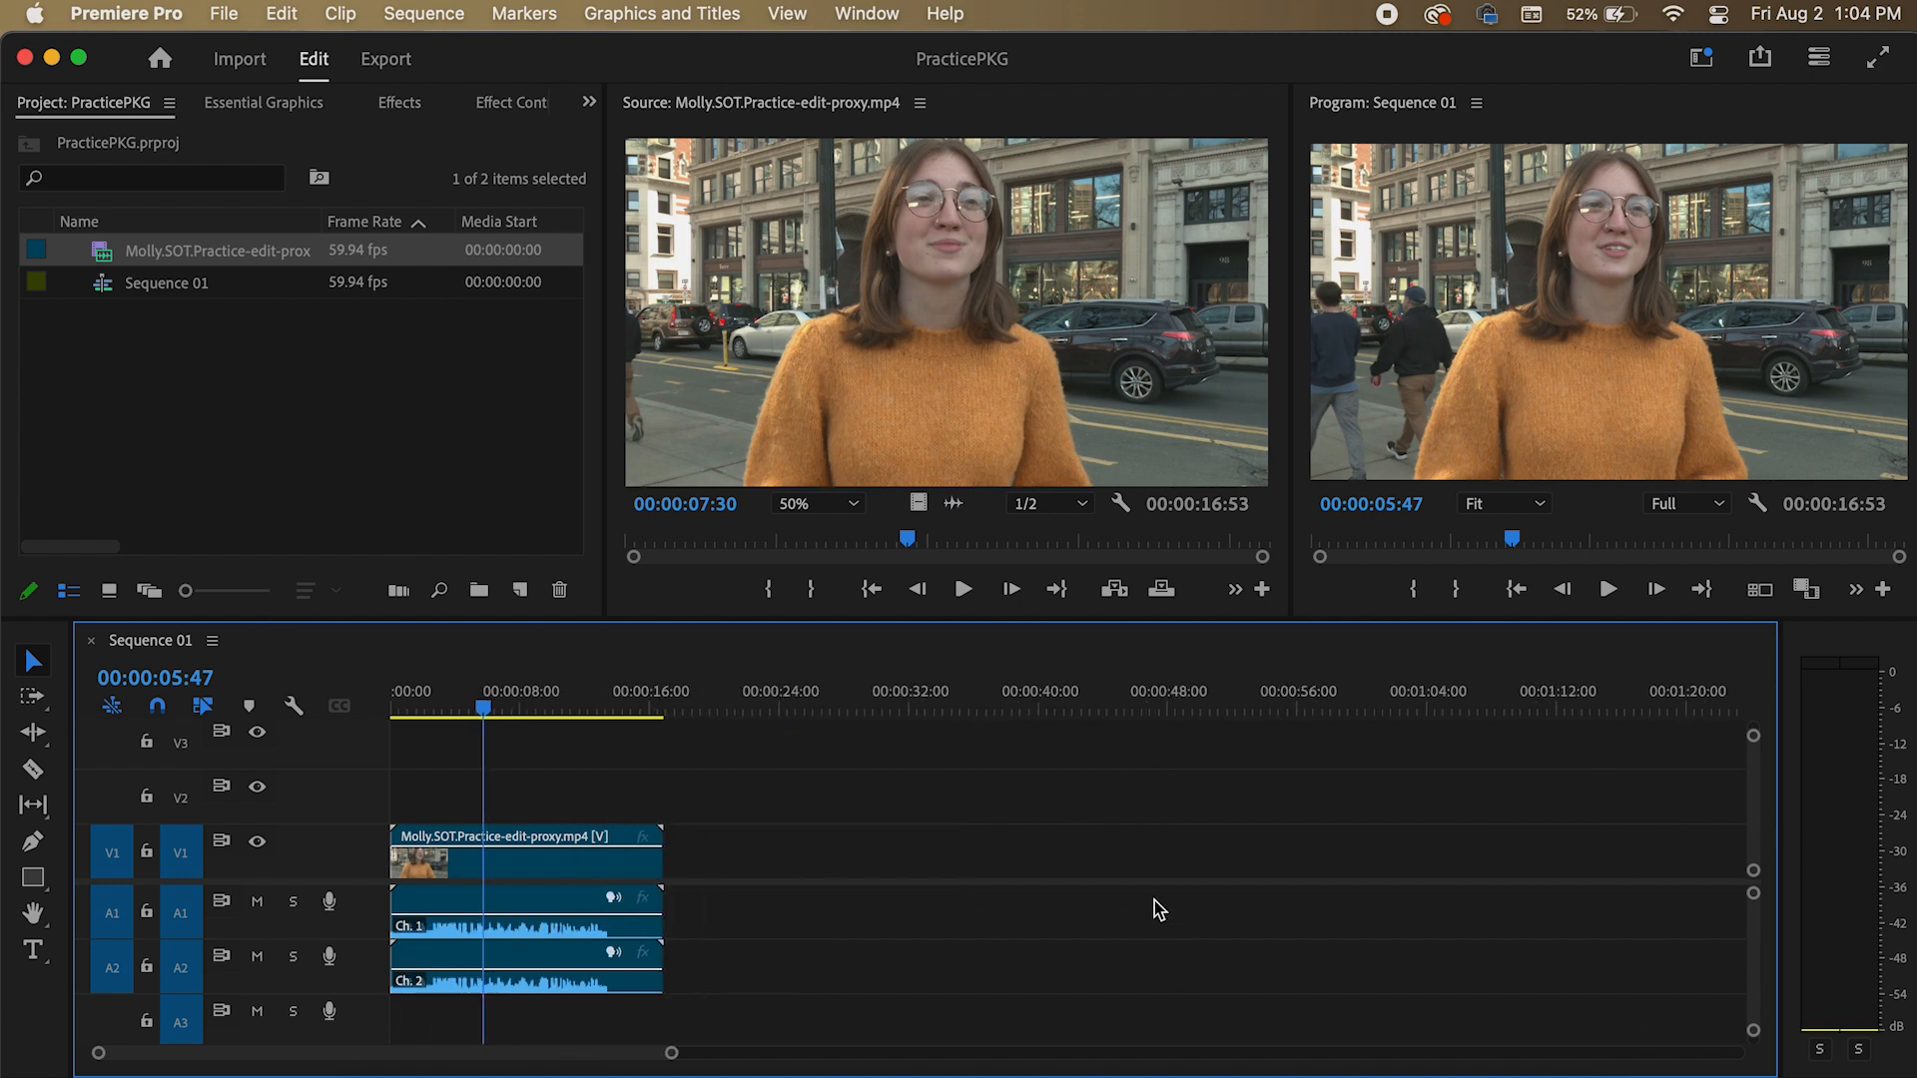
scroll(1154, 901, up, 10)
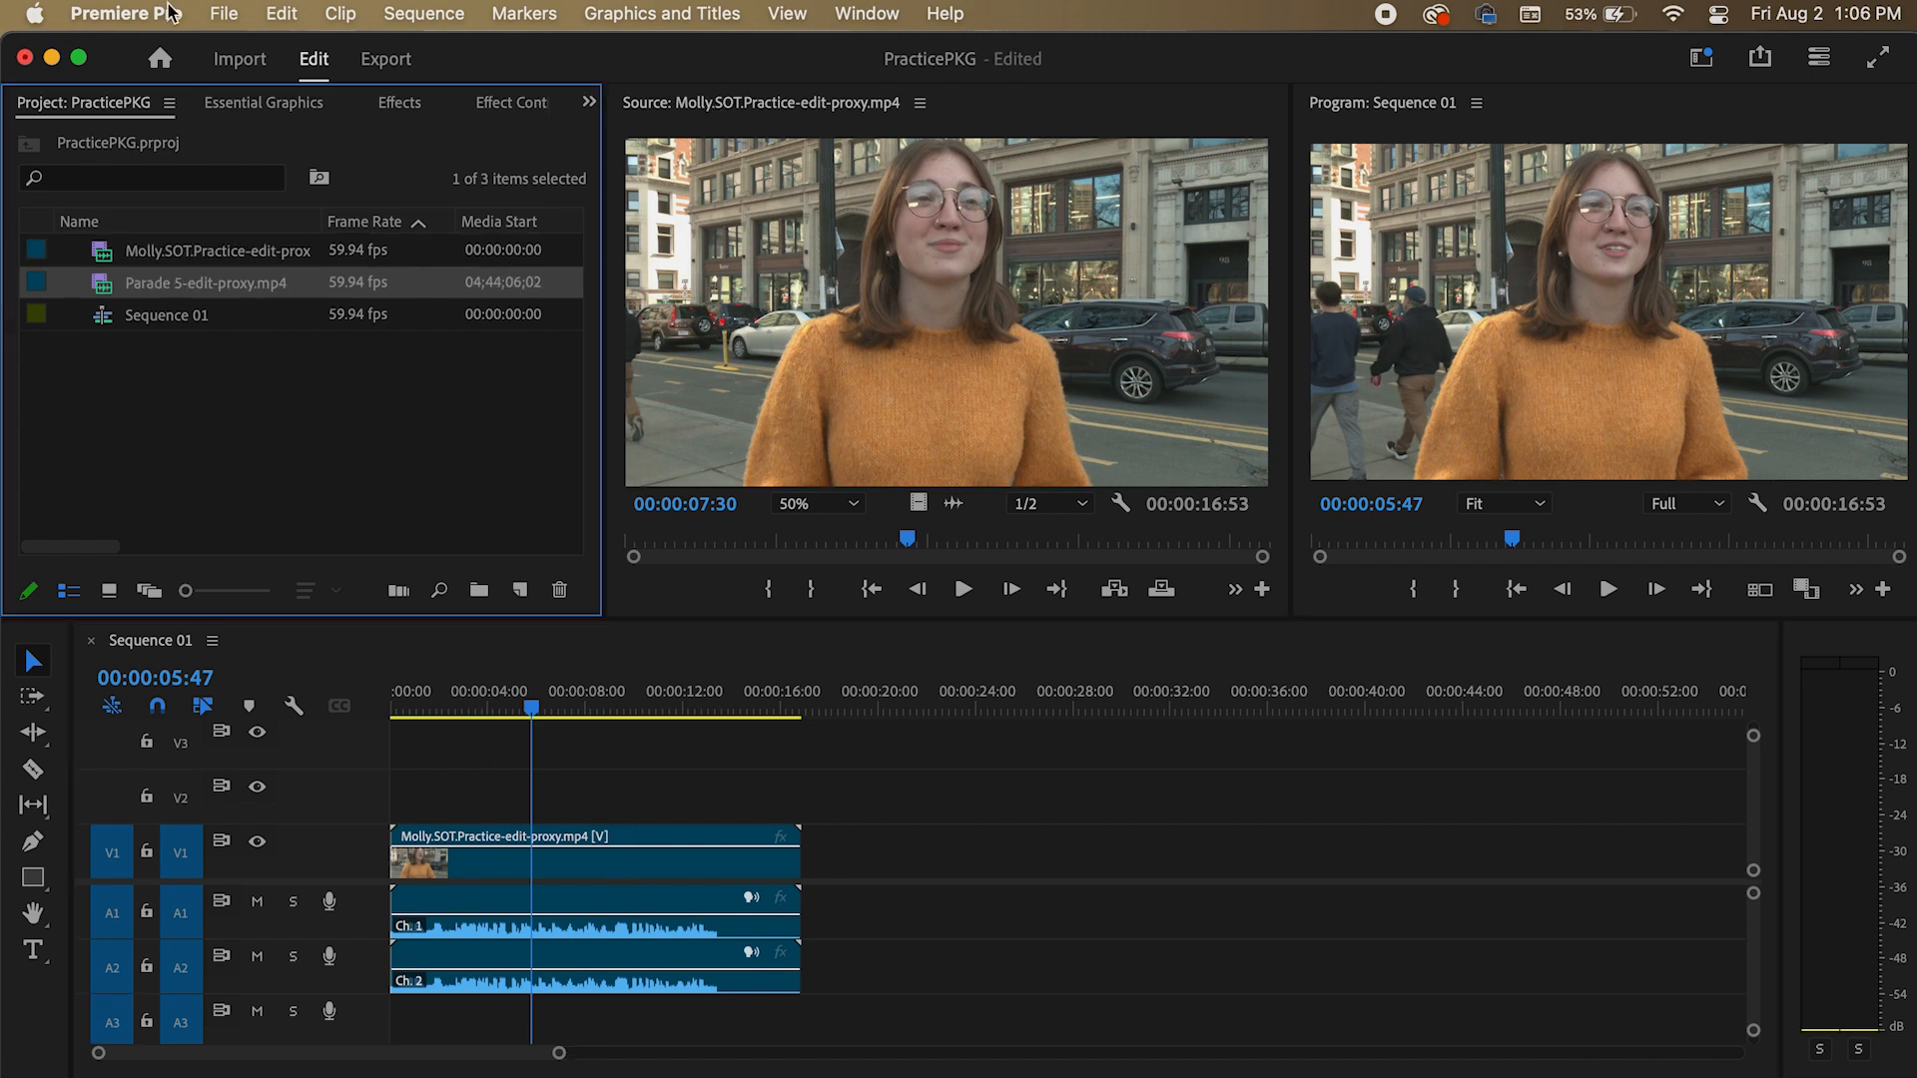
- Import the Fake VO.m4a audio file from the Downloads folder into the PracticePKG project
click(224, 14)
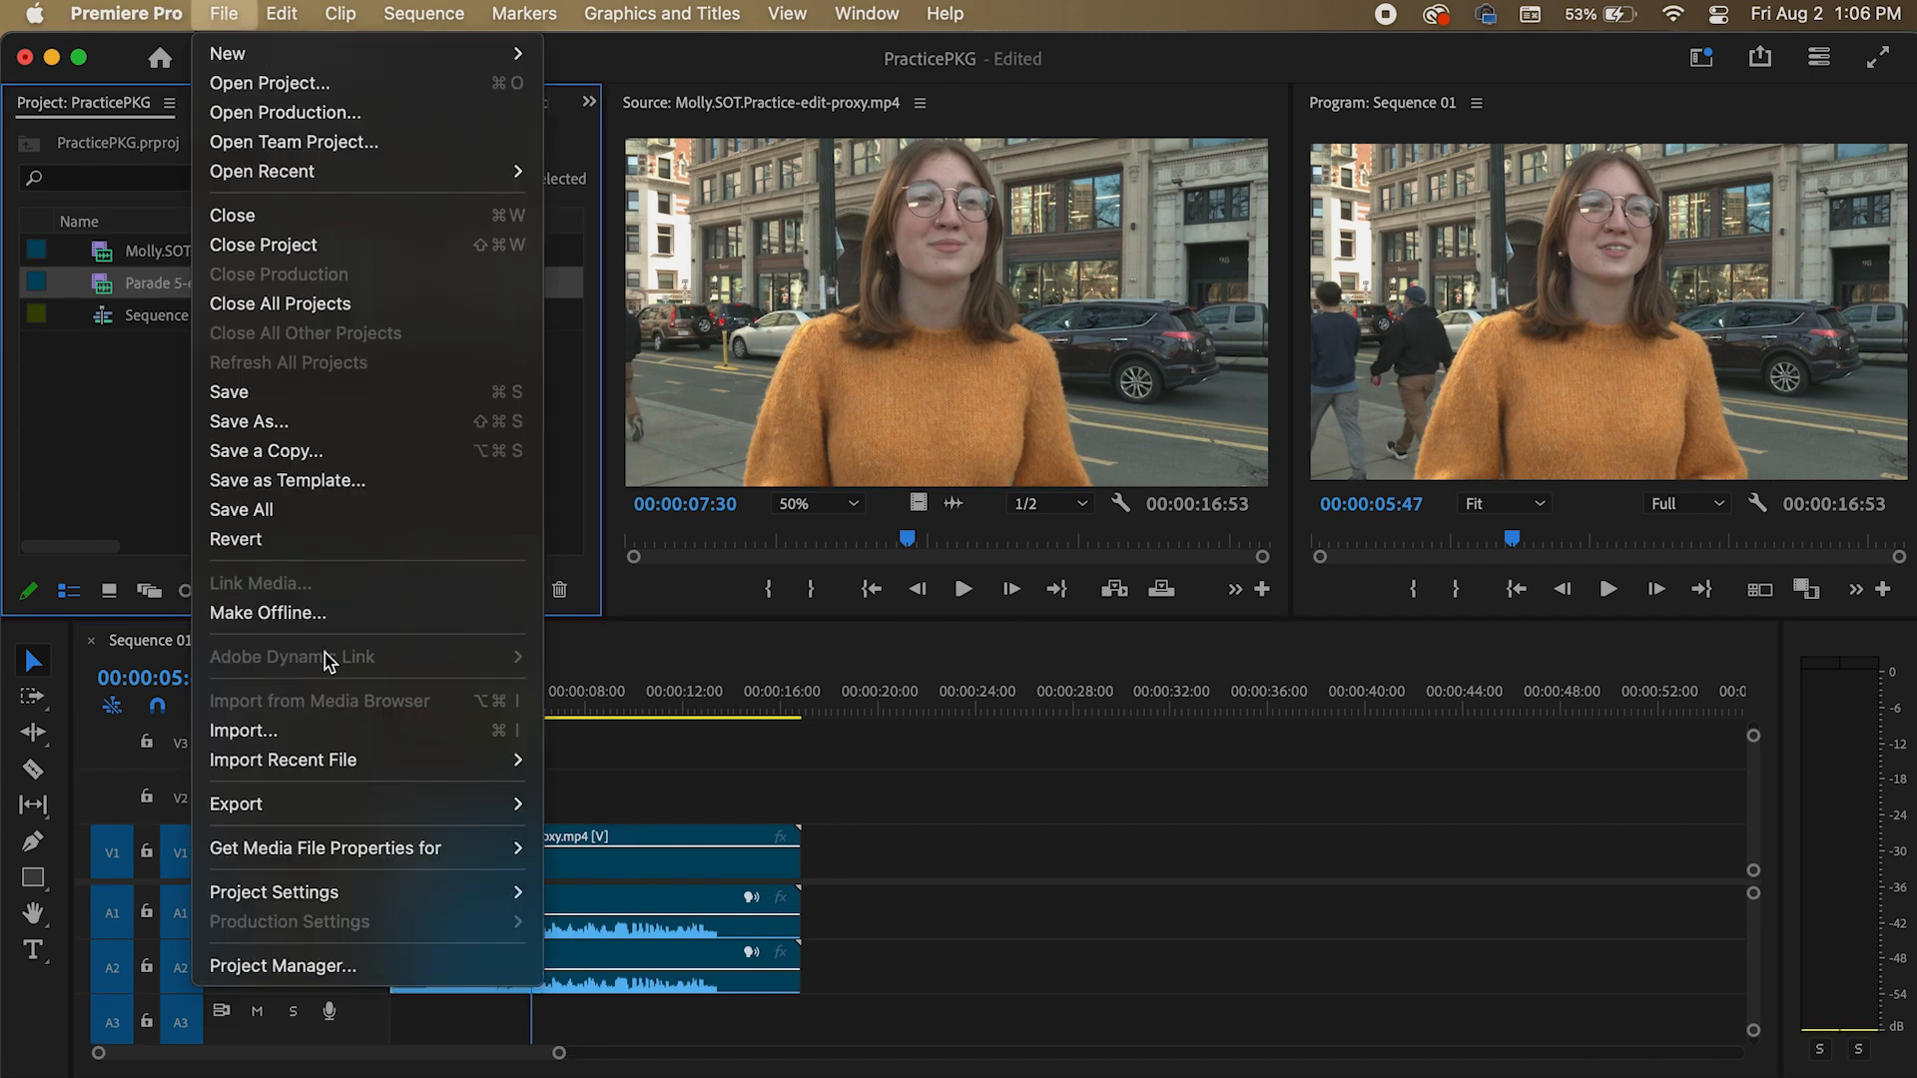
click(244, 731)
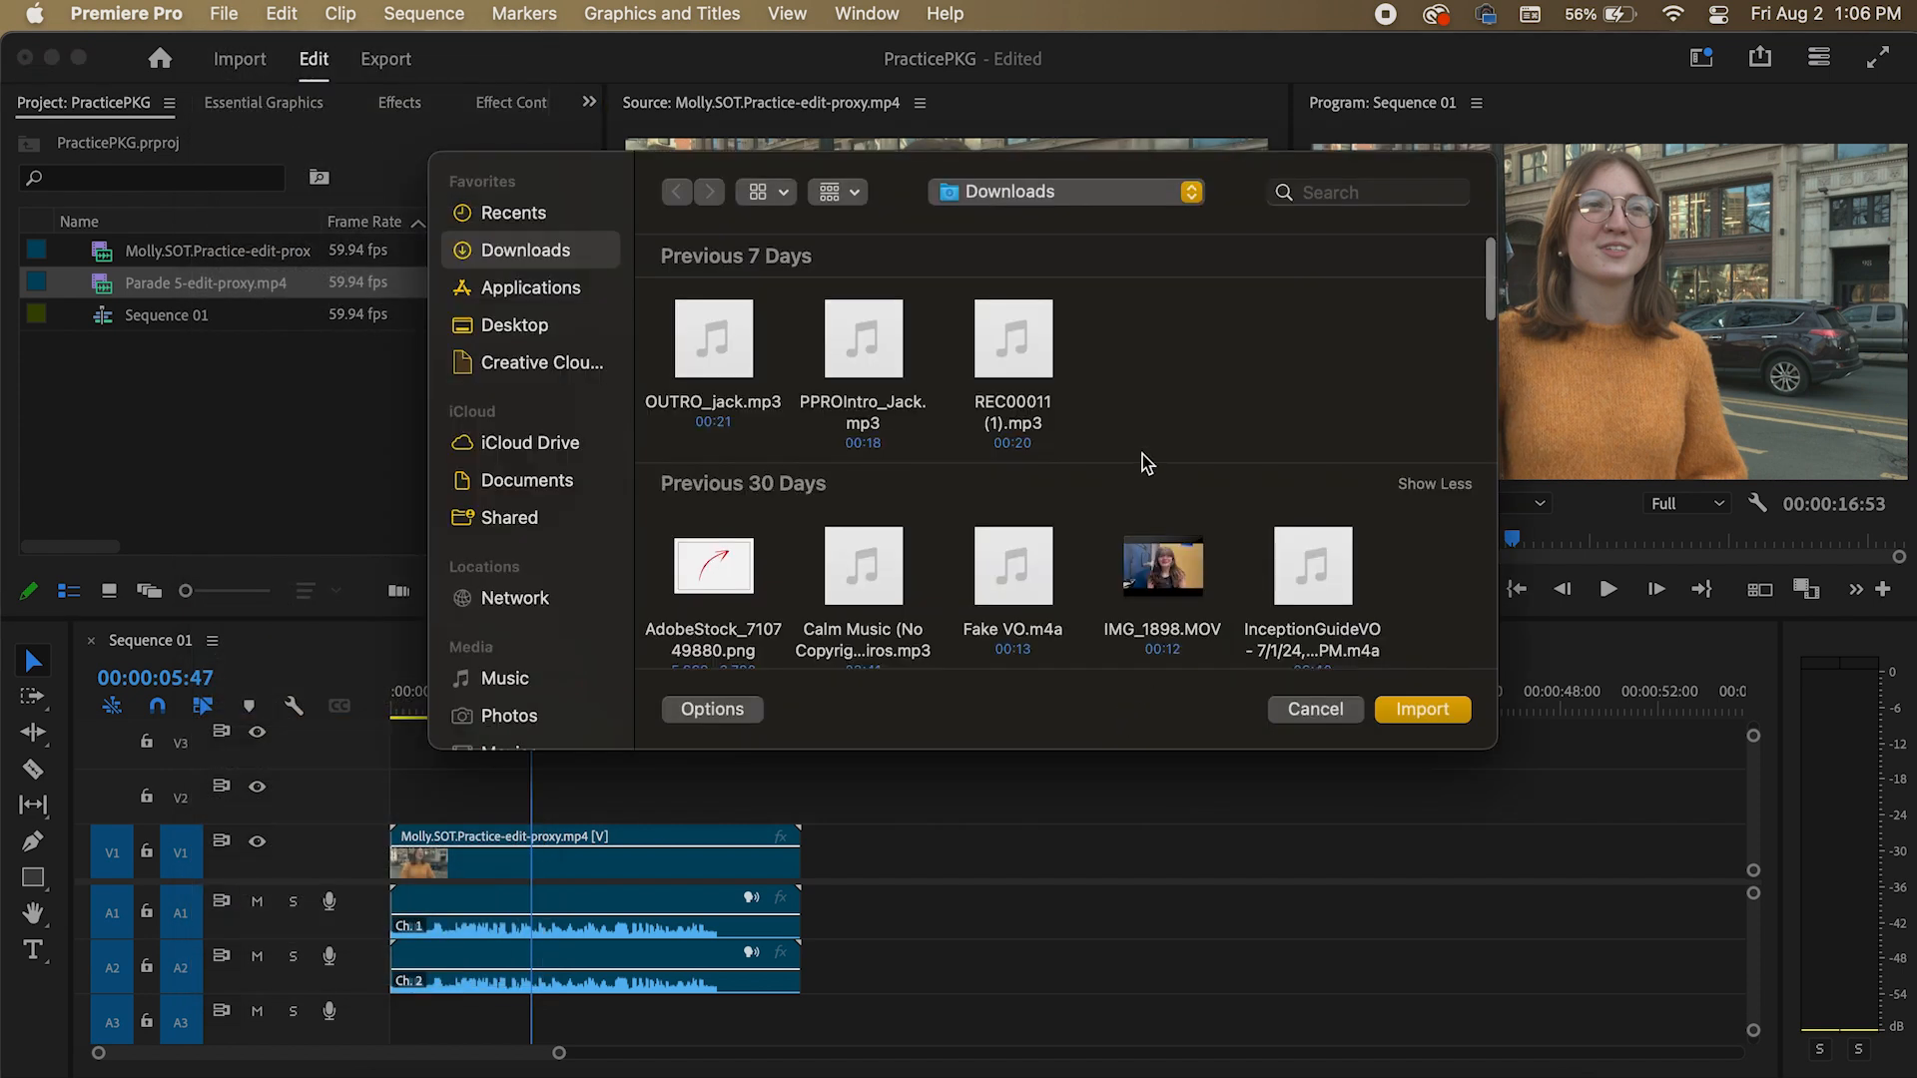
scroll(1085, 512, down, 3)
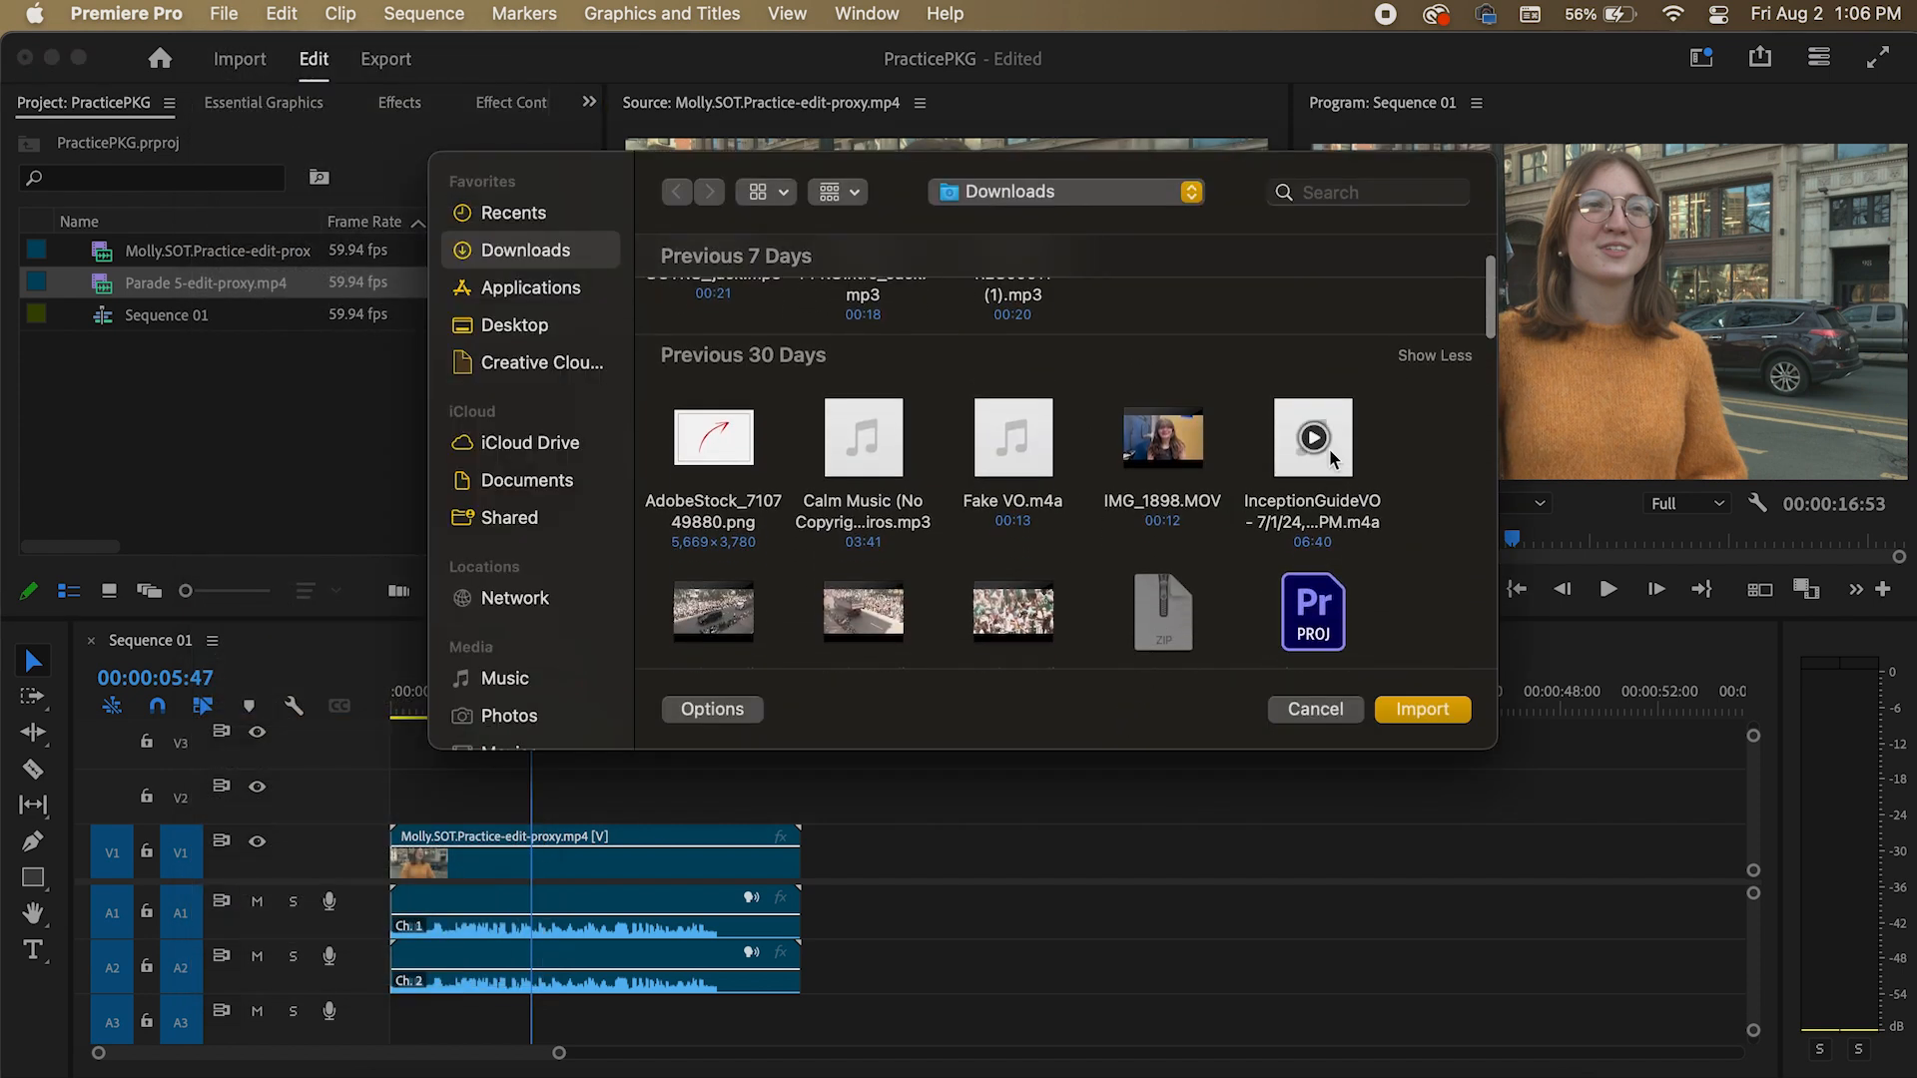
click(1012, 438)
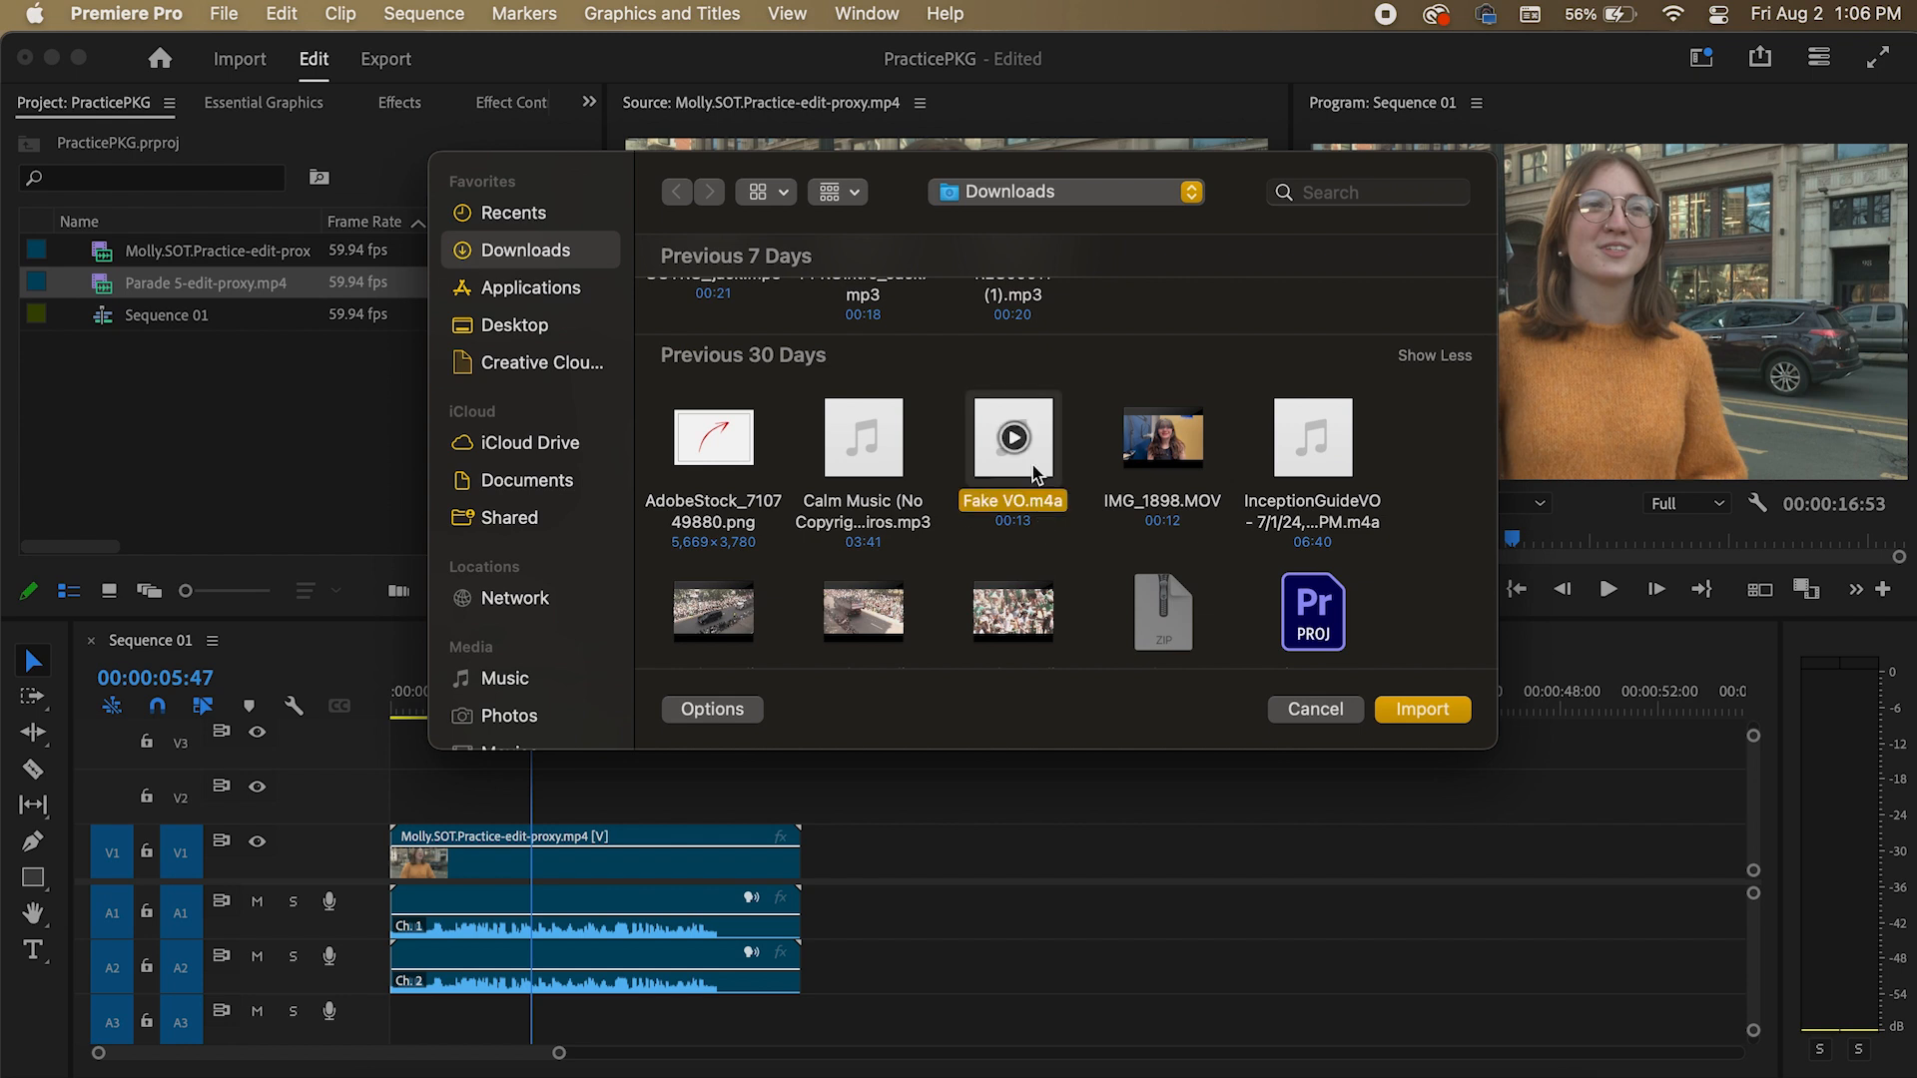
click(1422, 710)
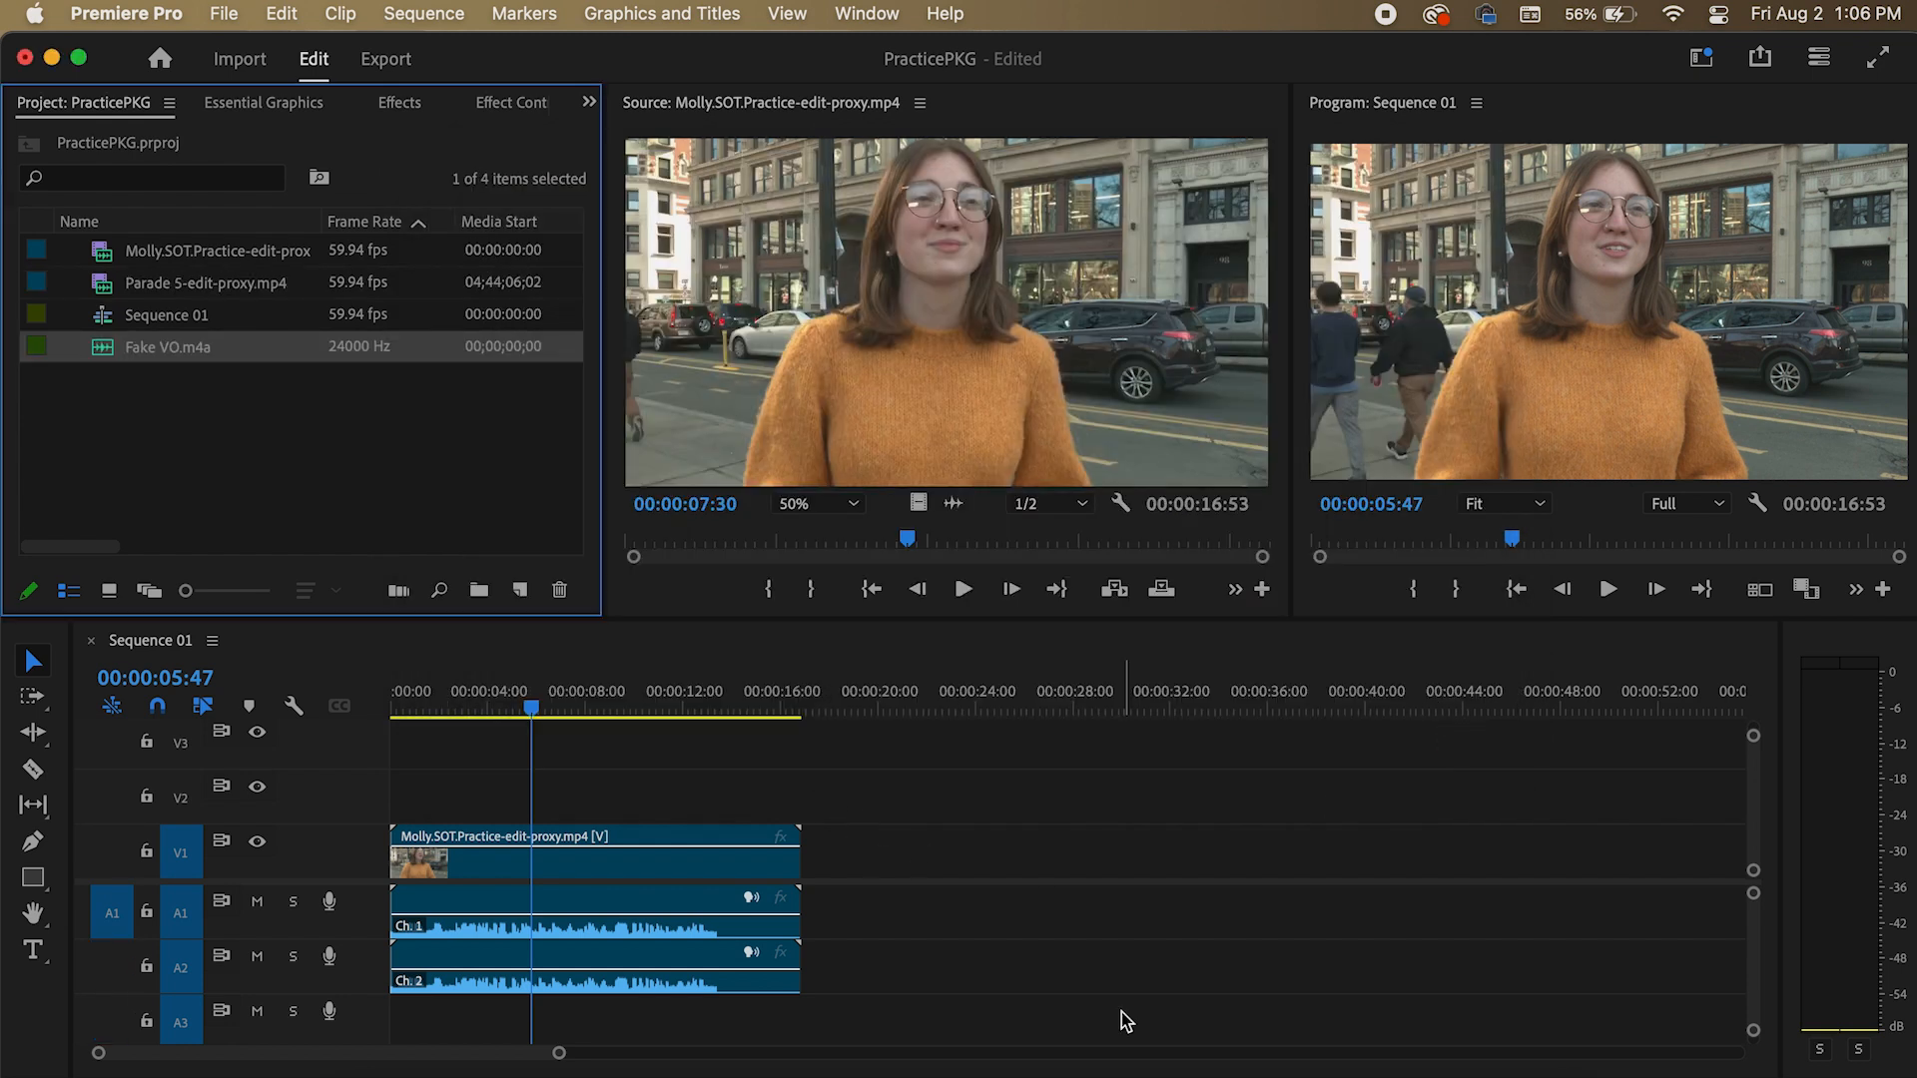
click(1152, 1047)
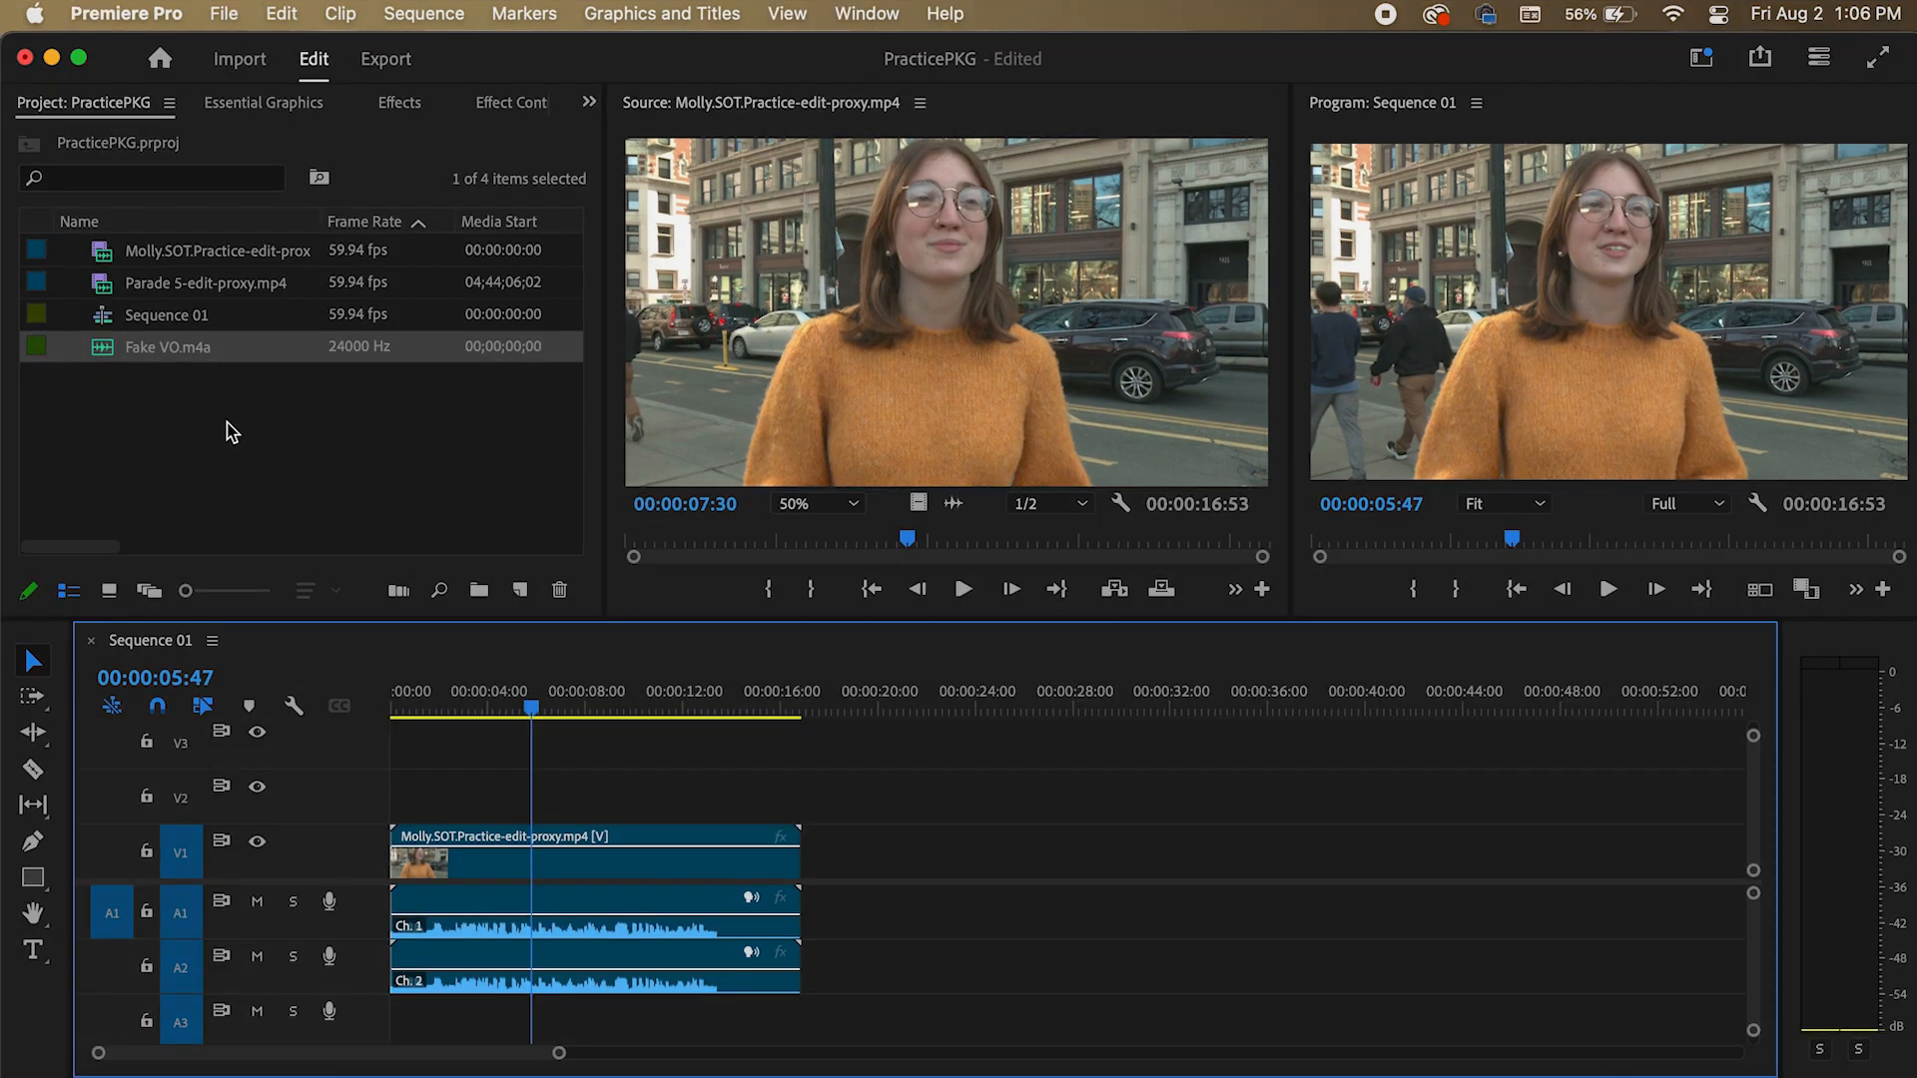
- Load Parade 5-edit-proxy.mp4 into the Source Monitor and mark In at about 04;44;07;21 and Out at about 04;44;13;05
drag(113, 292, 849, 306)
drag(637, 539, 703, 545)
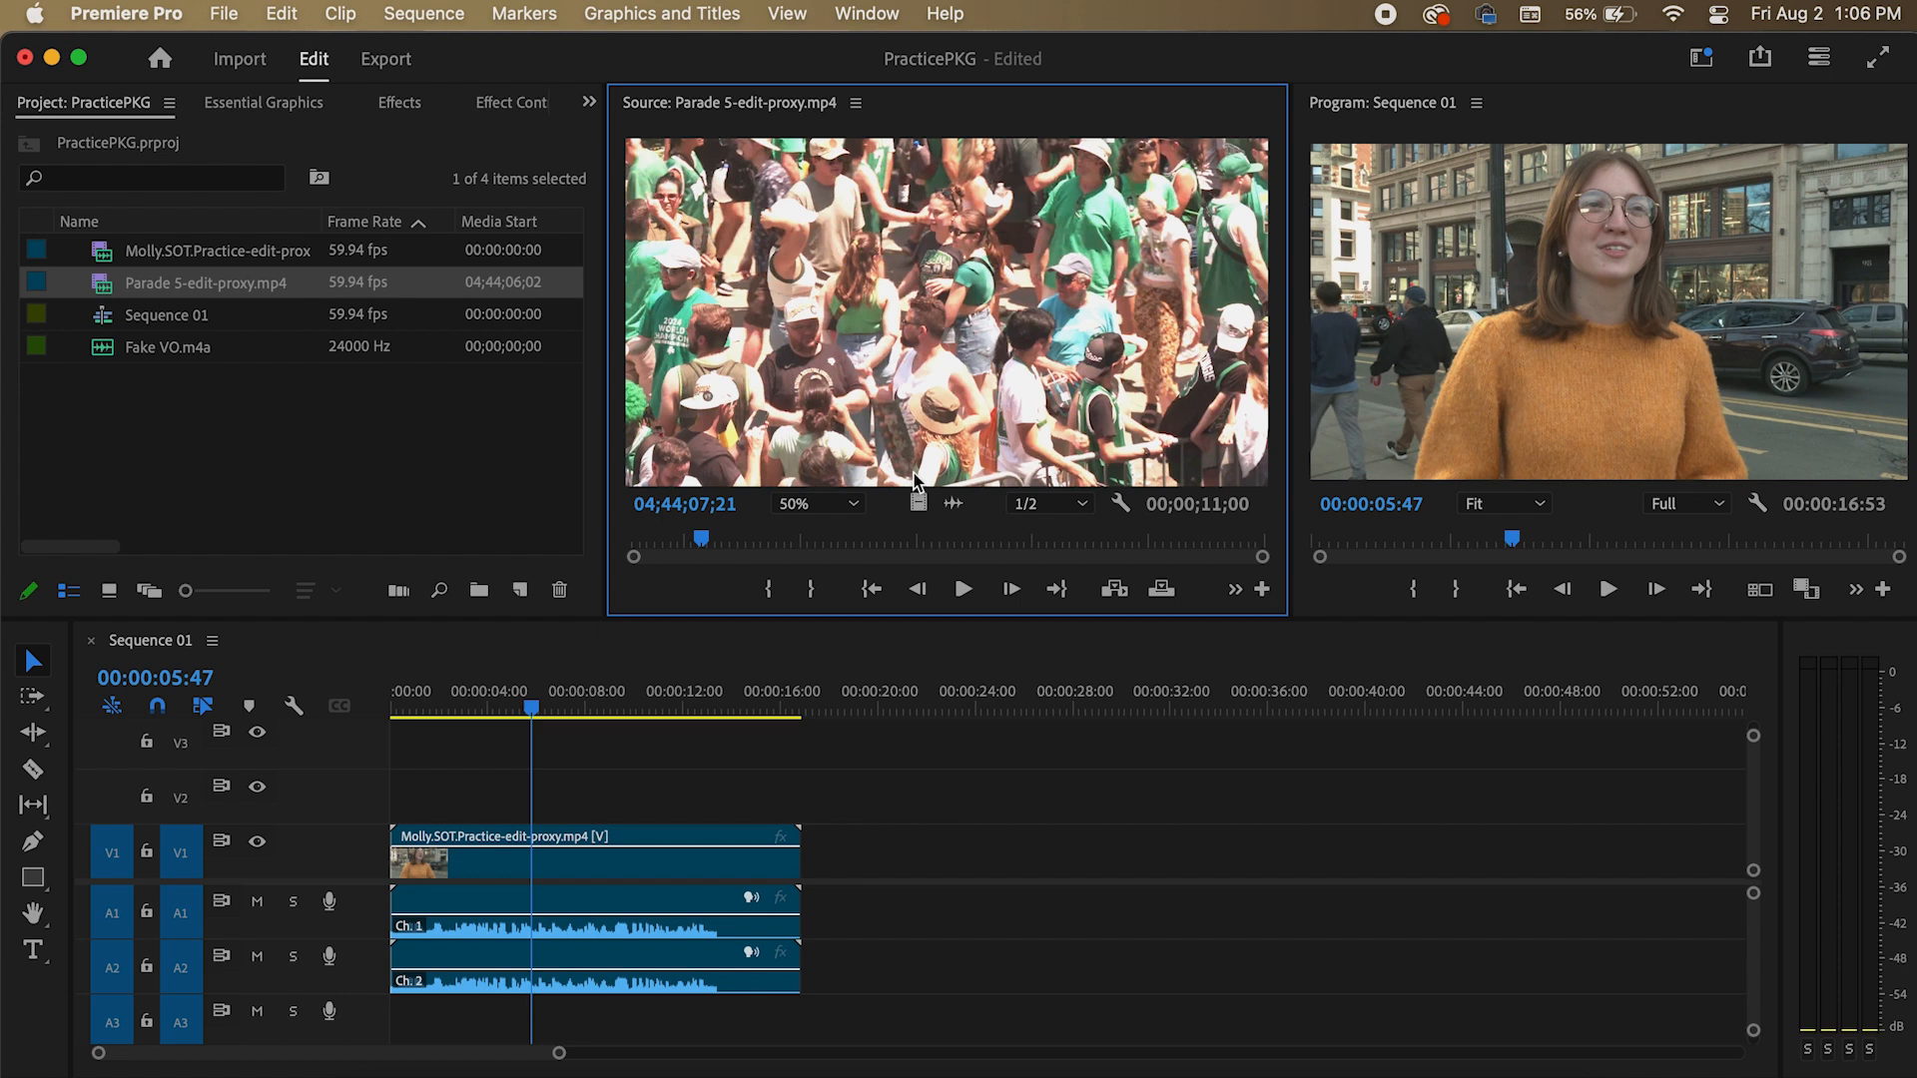
click(767, 591)
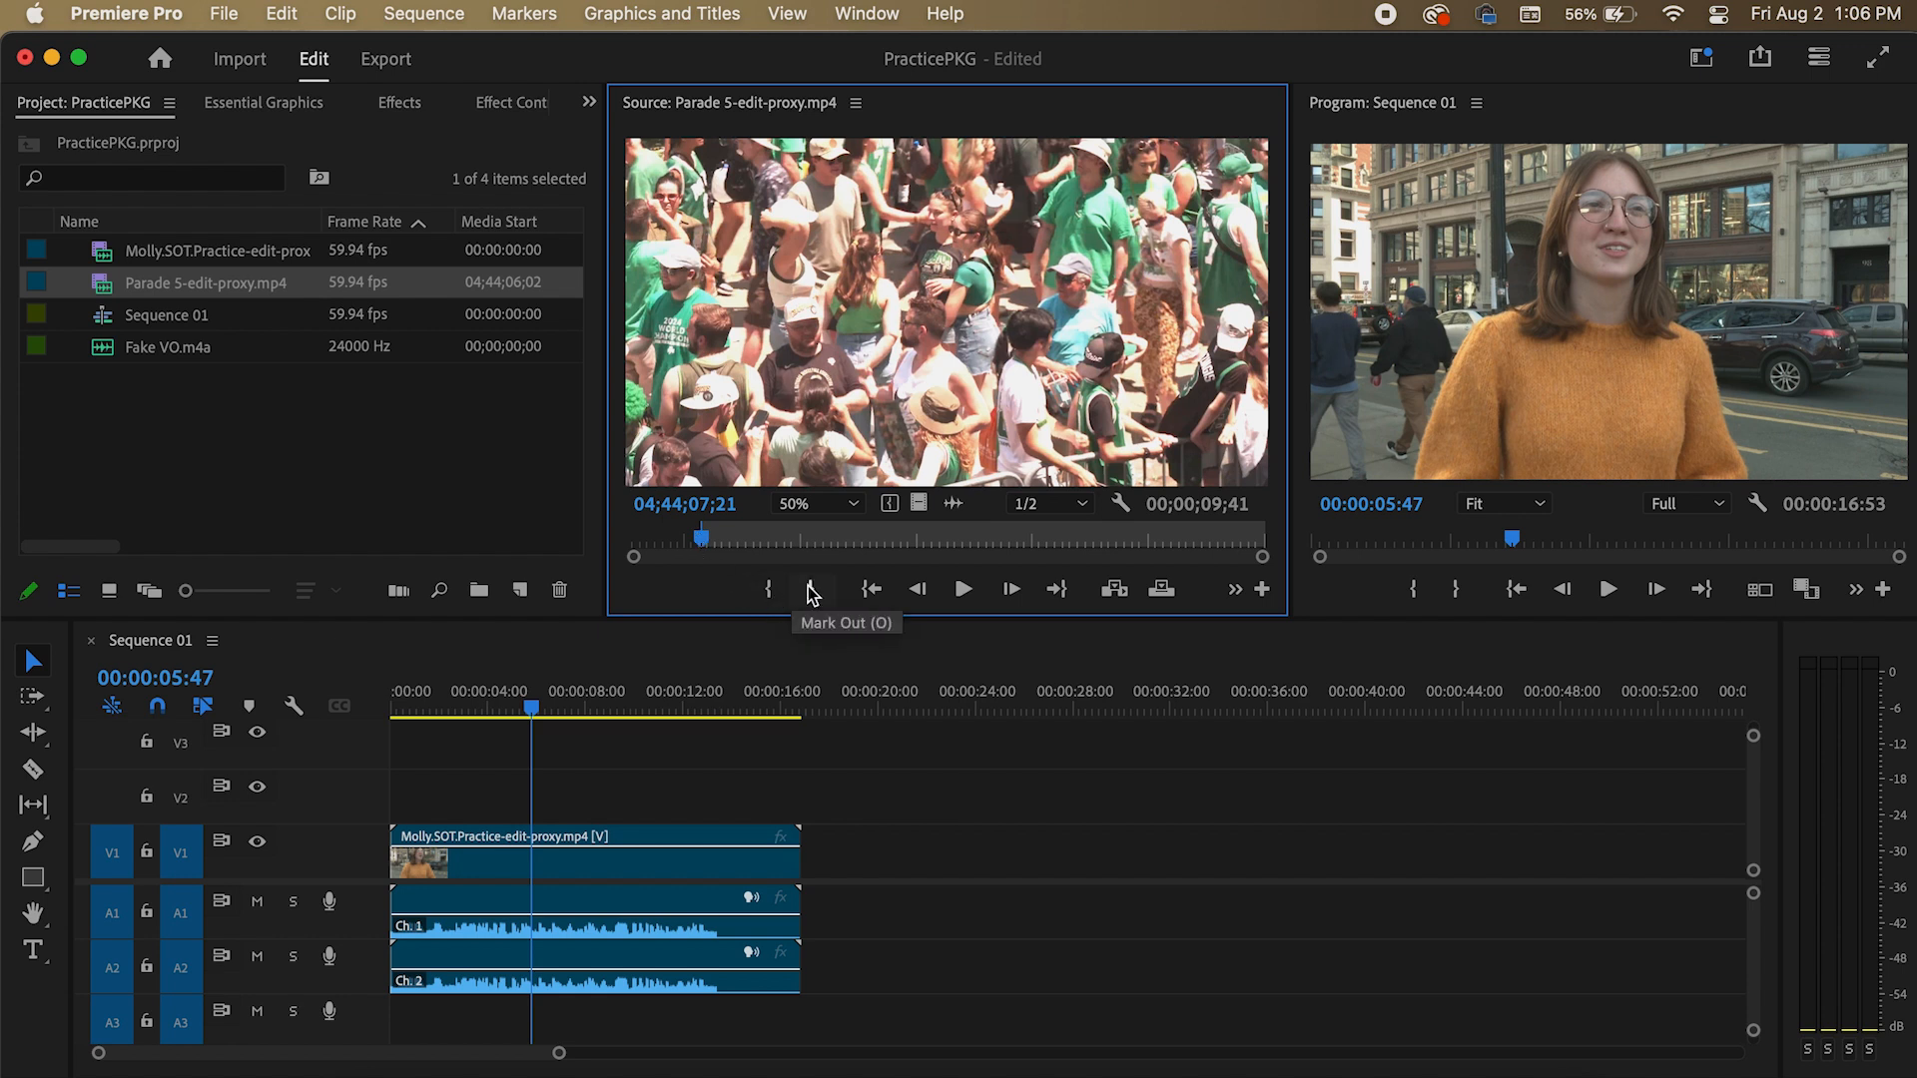
drag(702, 539, 1033, 548)
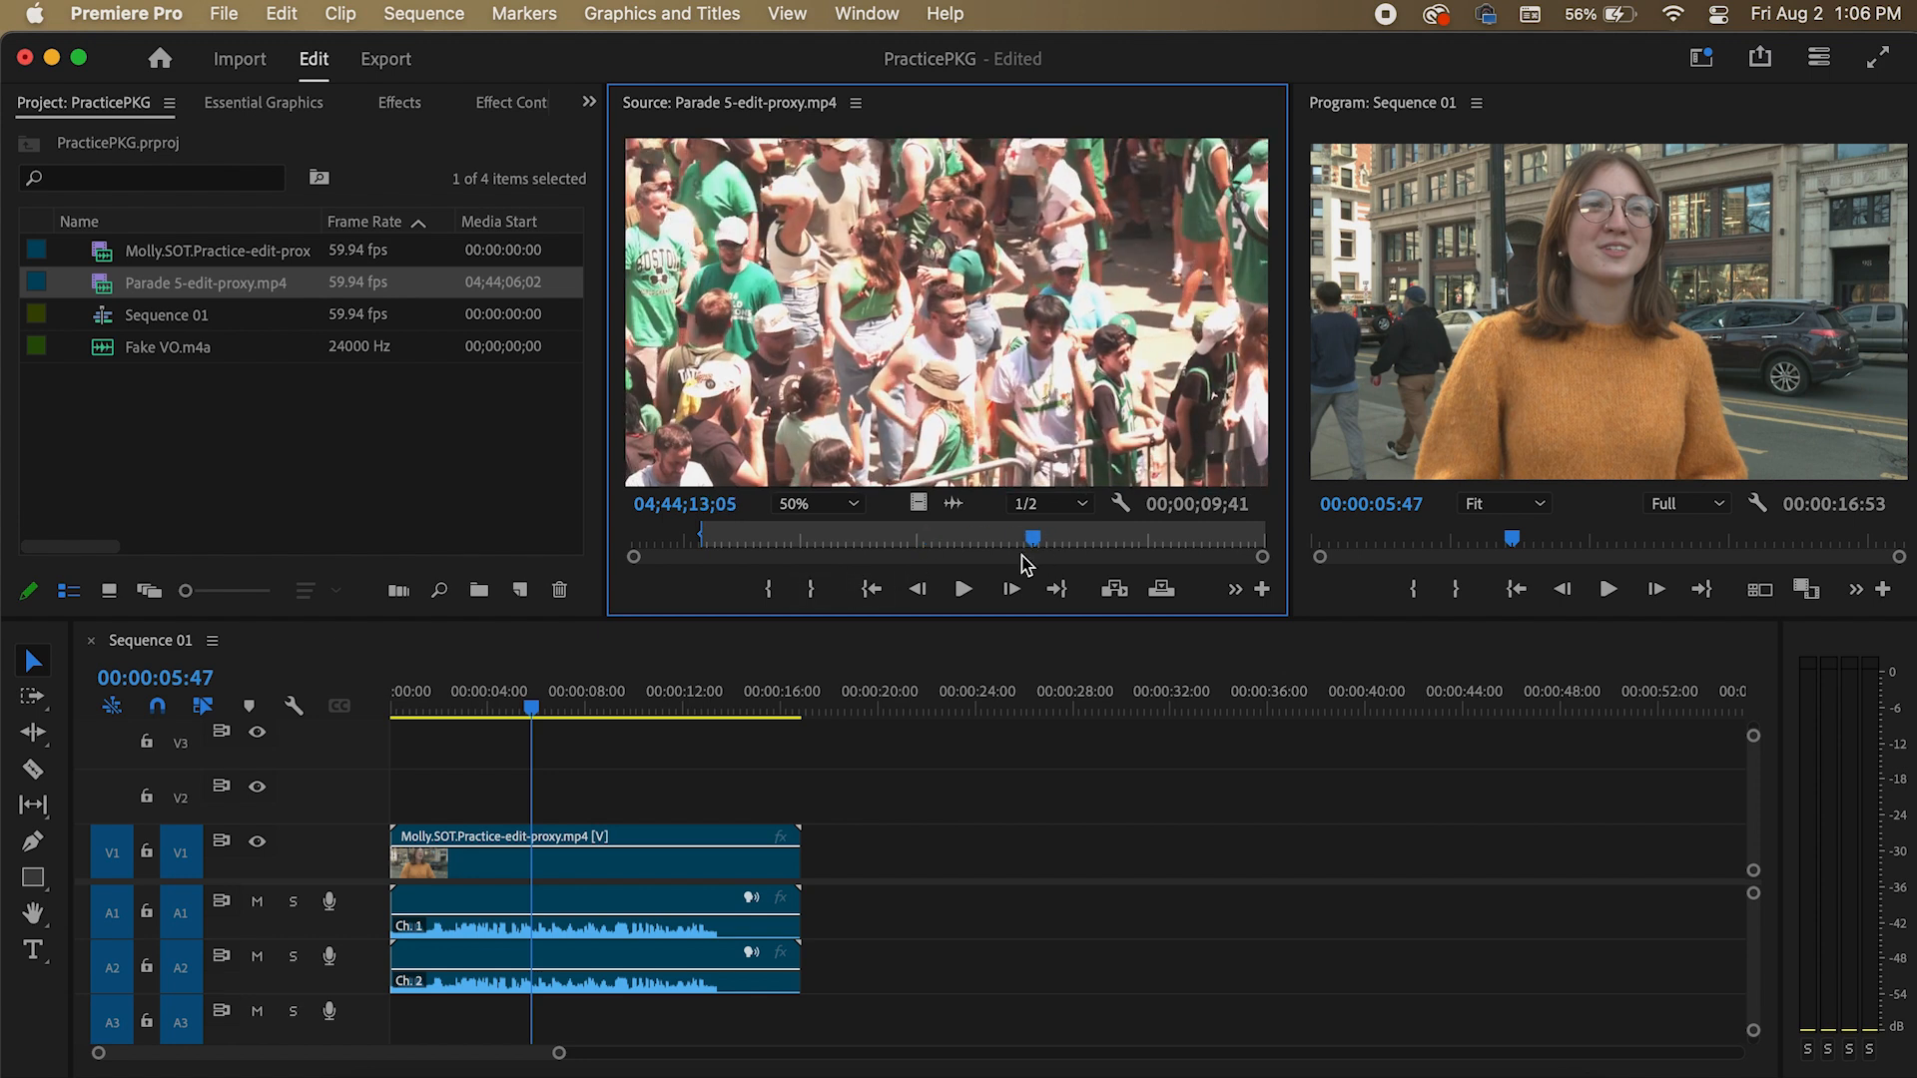
click(810, 589)
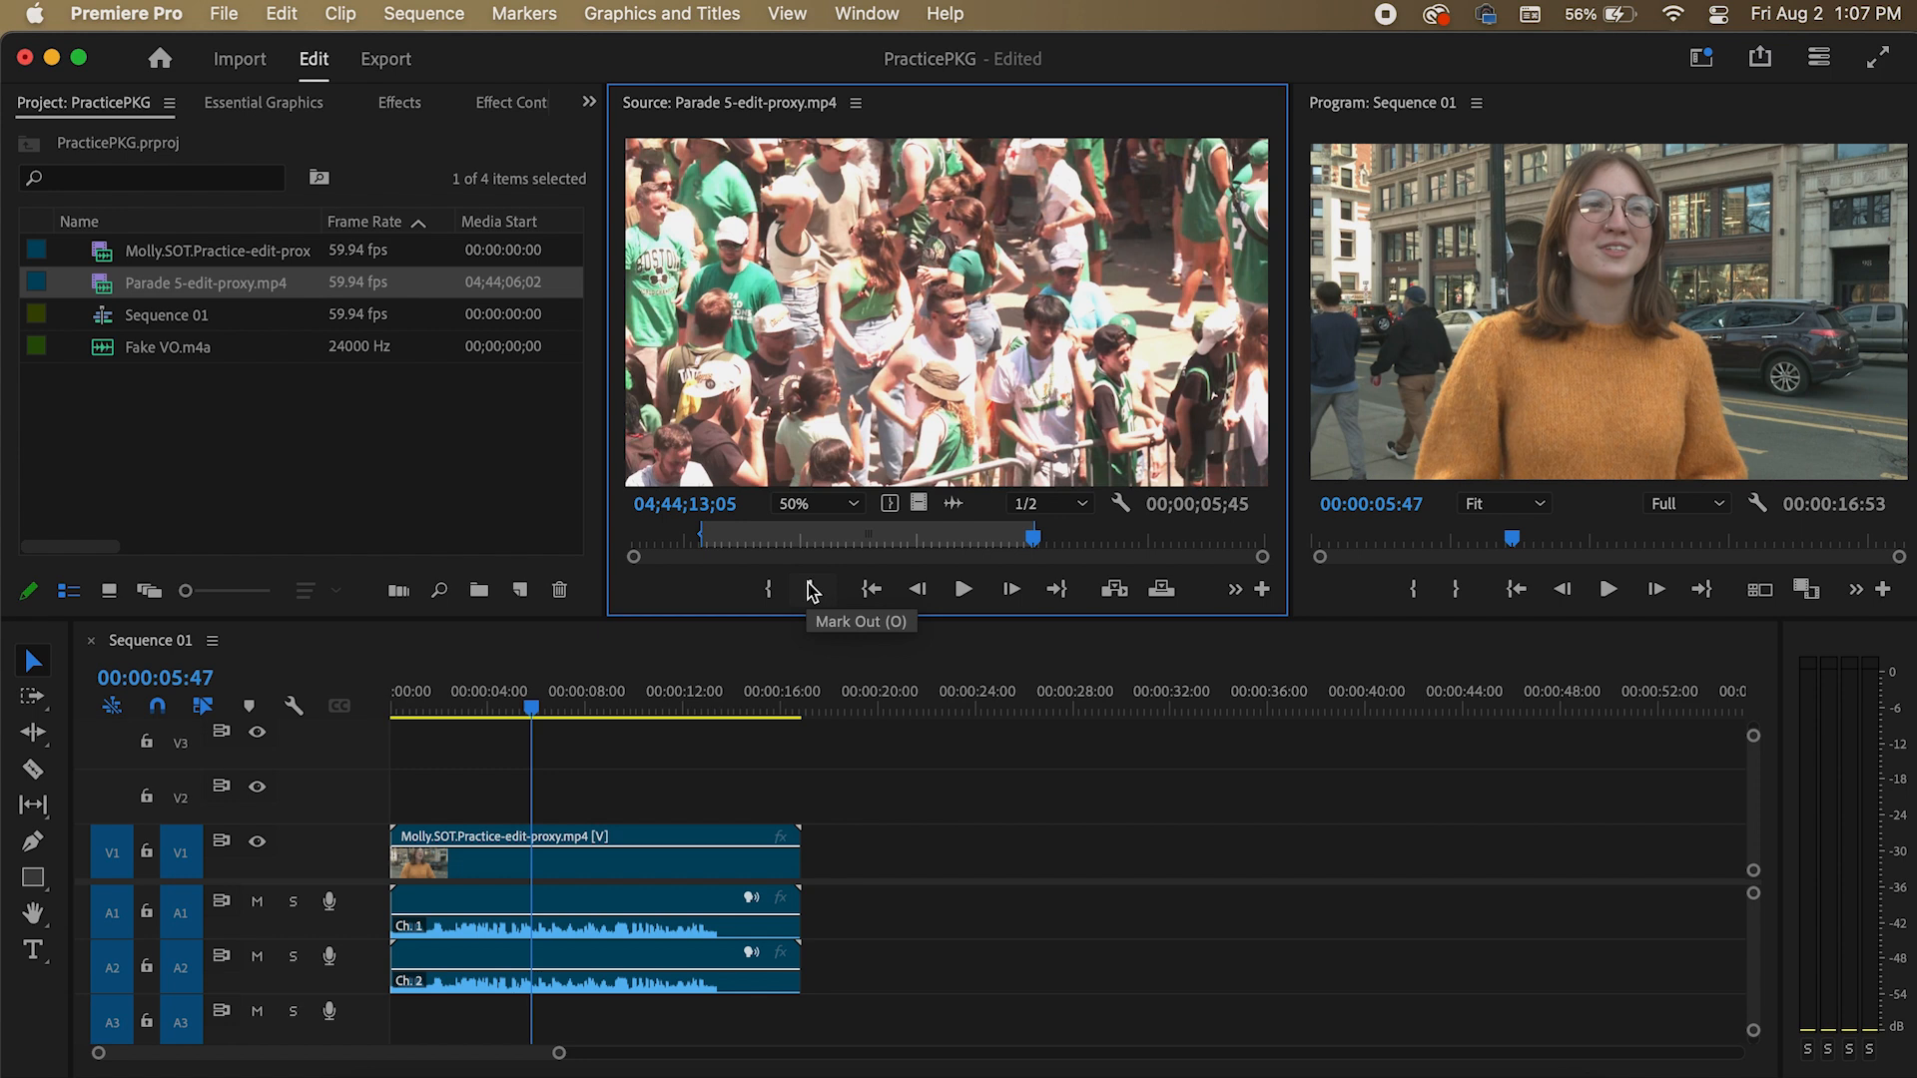
- Insert the marked Parade 5 portion into Sequence 01 at about 00:00:18:33, after the Molly.SOT.Practice-edit-proxy clip
click(530, 724)
drag(668, 705, 841, 707)
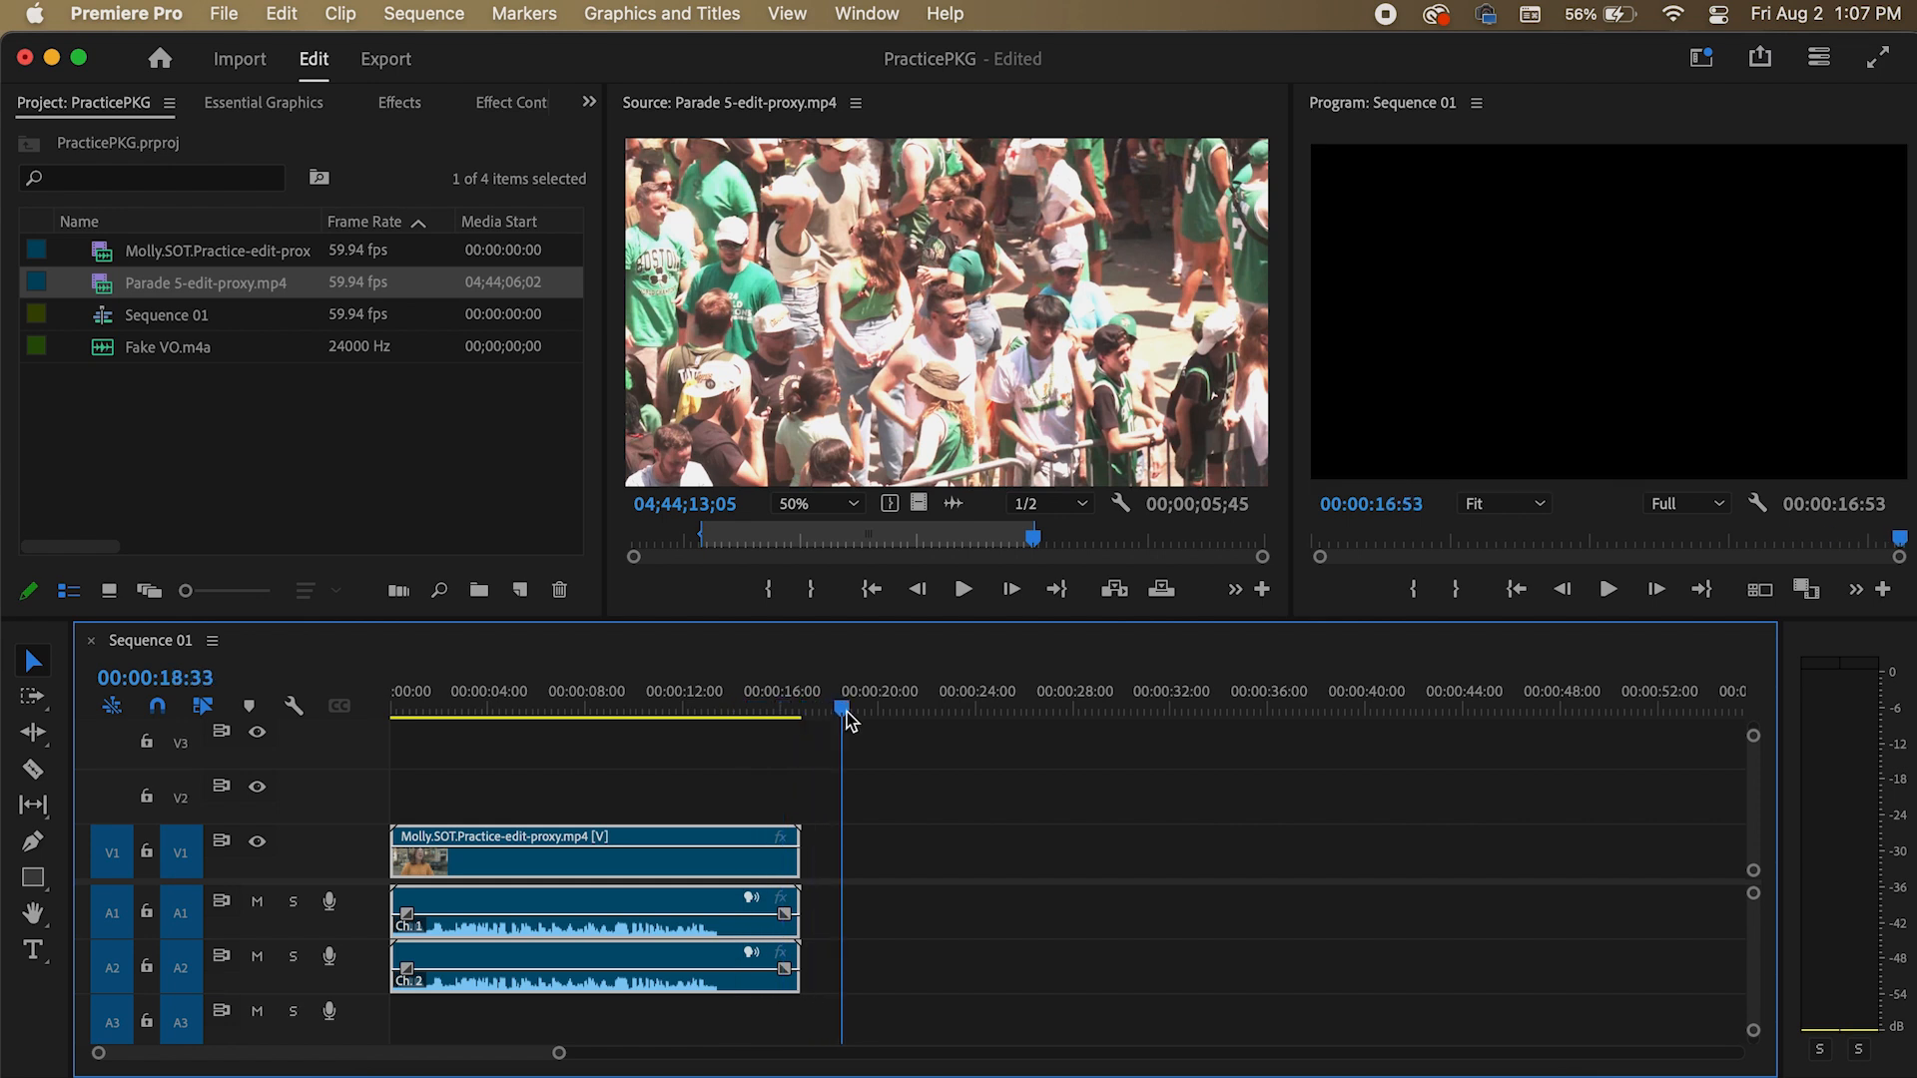
click(1112, 590)
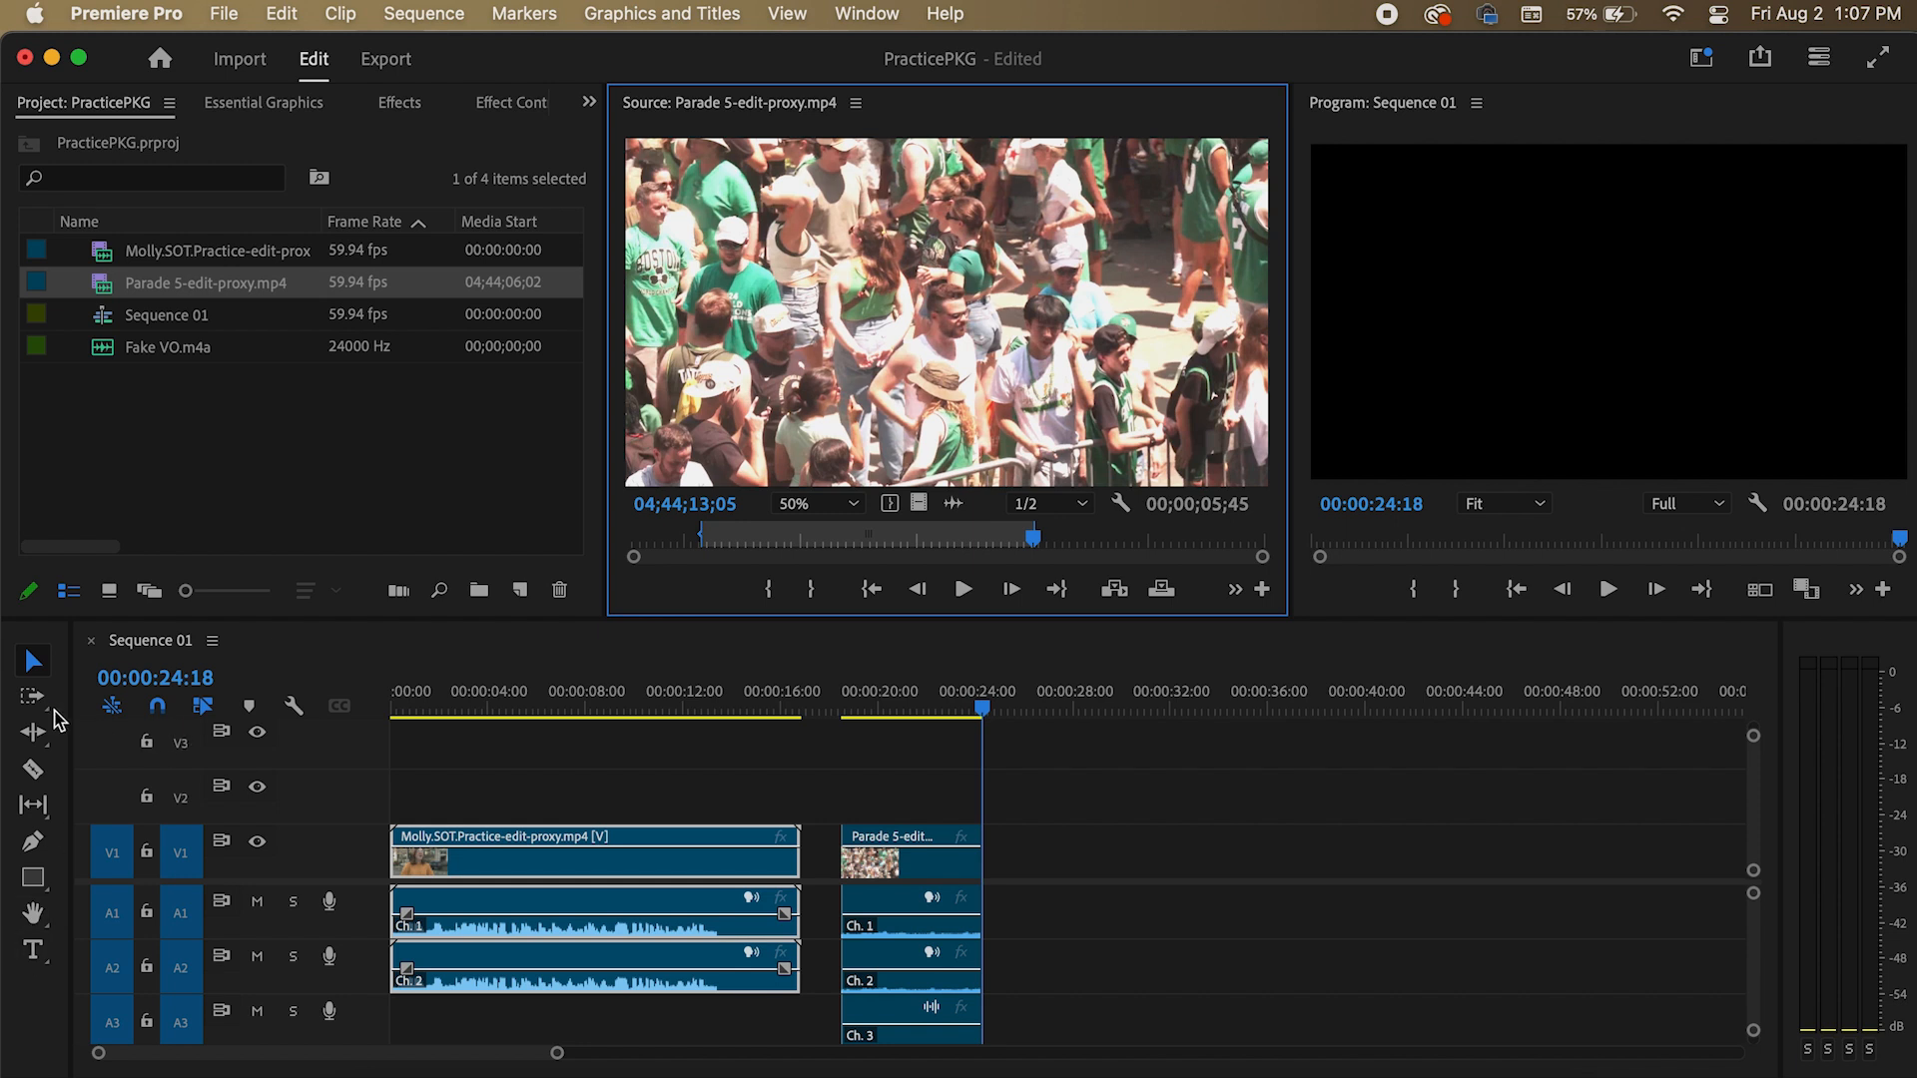
- Try lowering the video opacity of the Molly.SOT.Practice-edit-proxy clip in Sequence 01, and undo the change
click(470, 916)
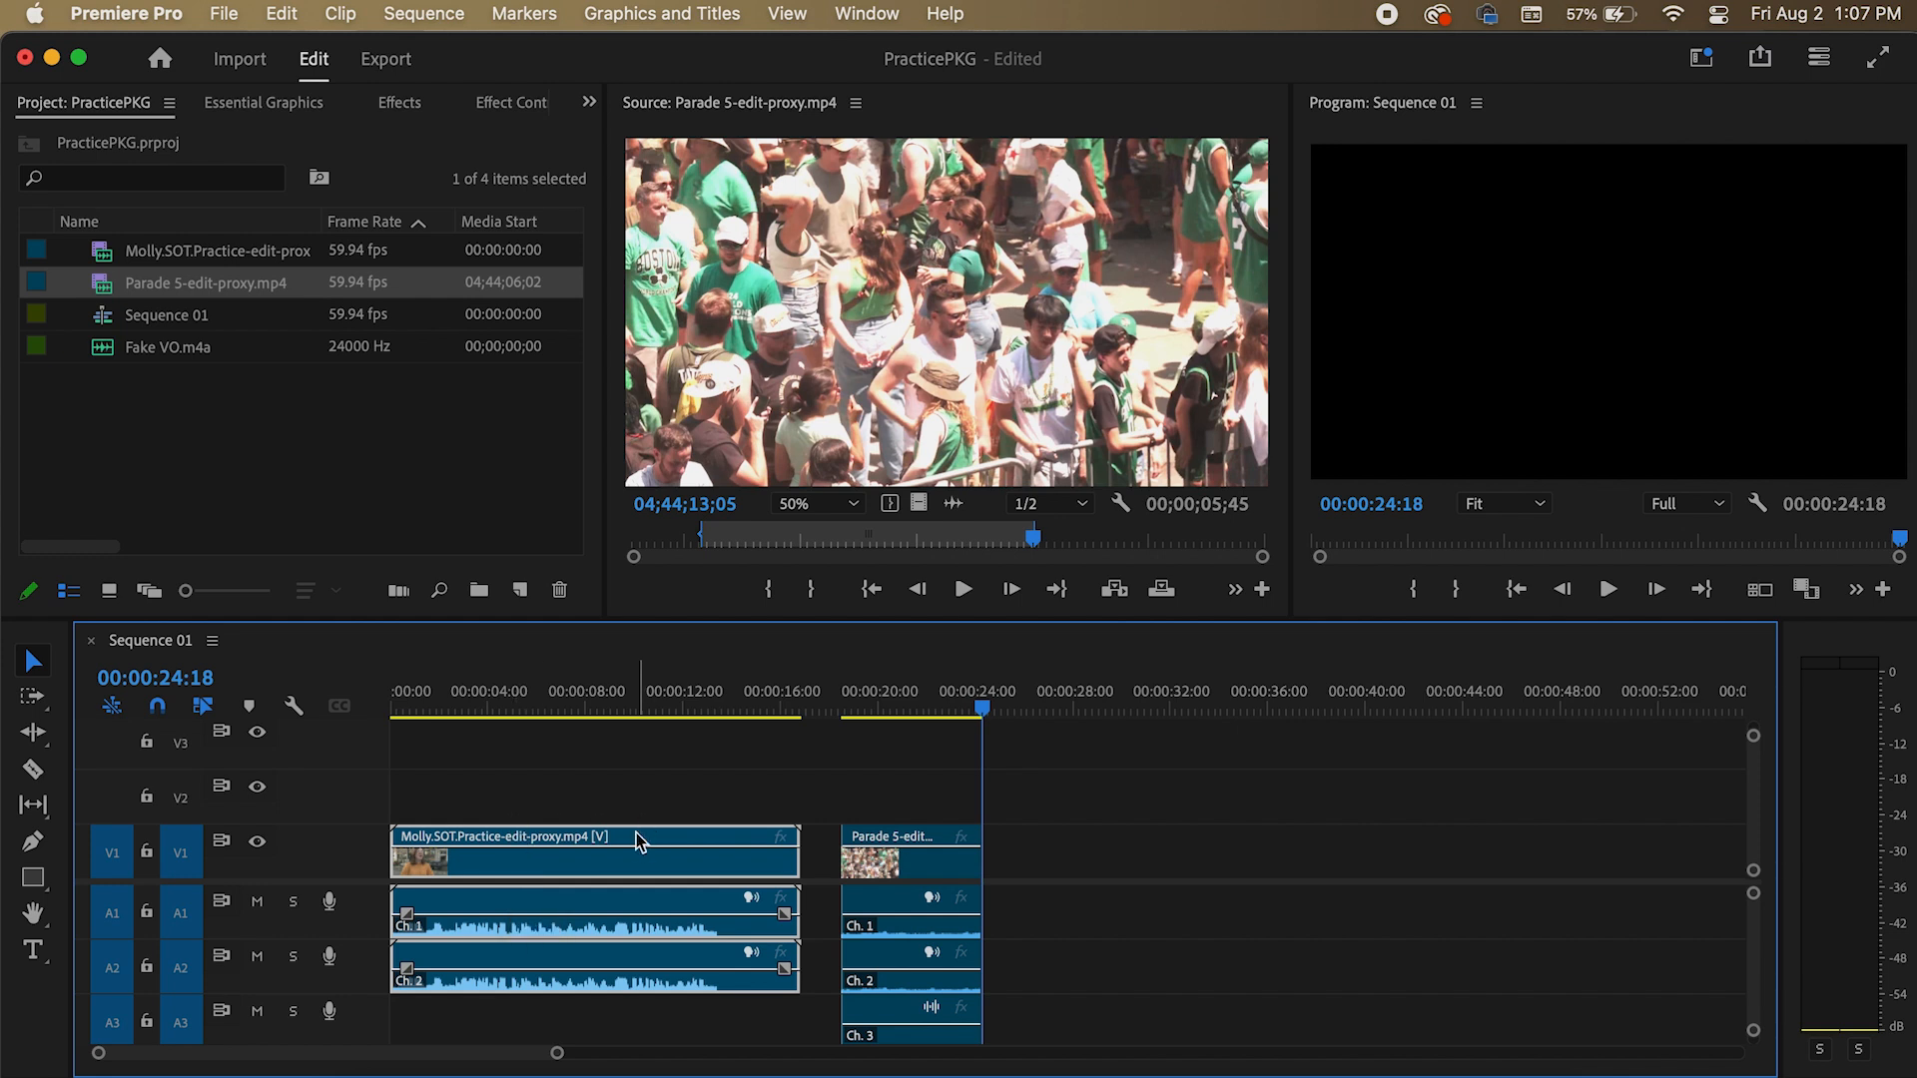
drag(637, 848, 637, 860)
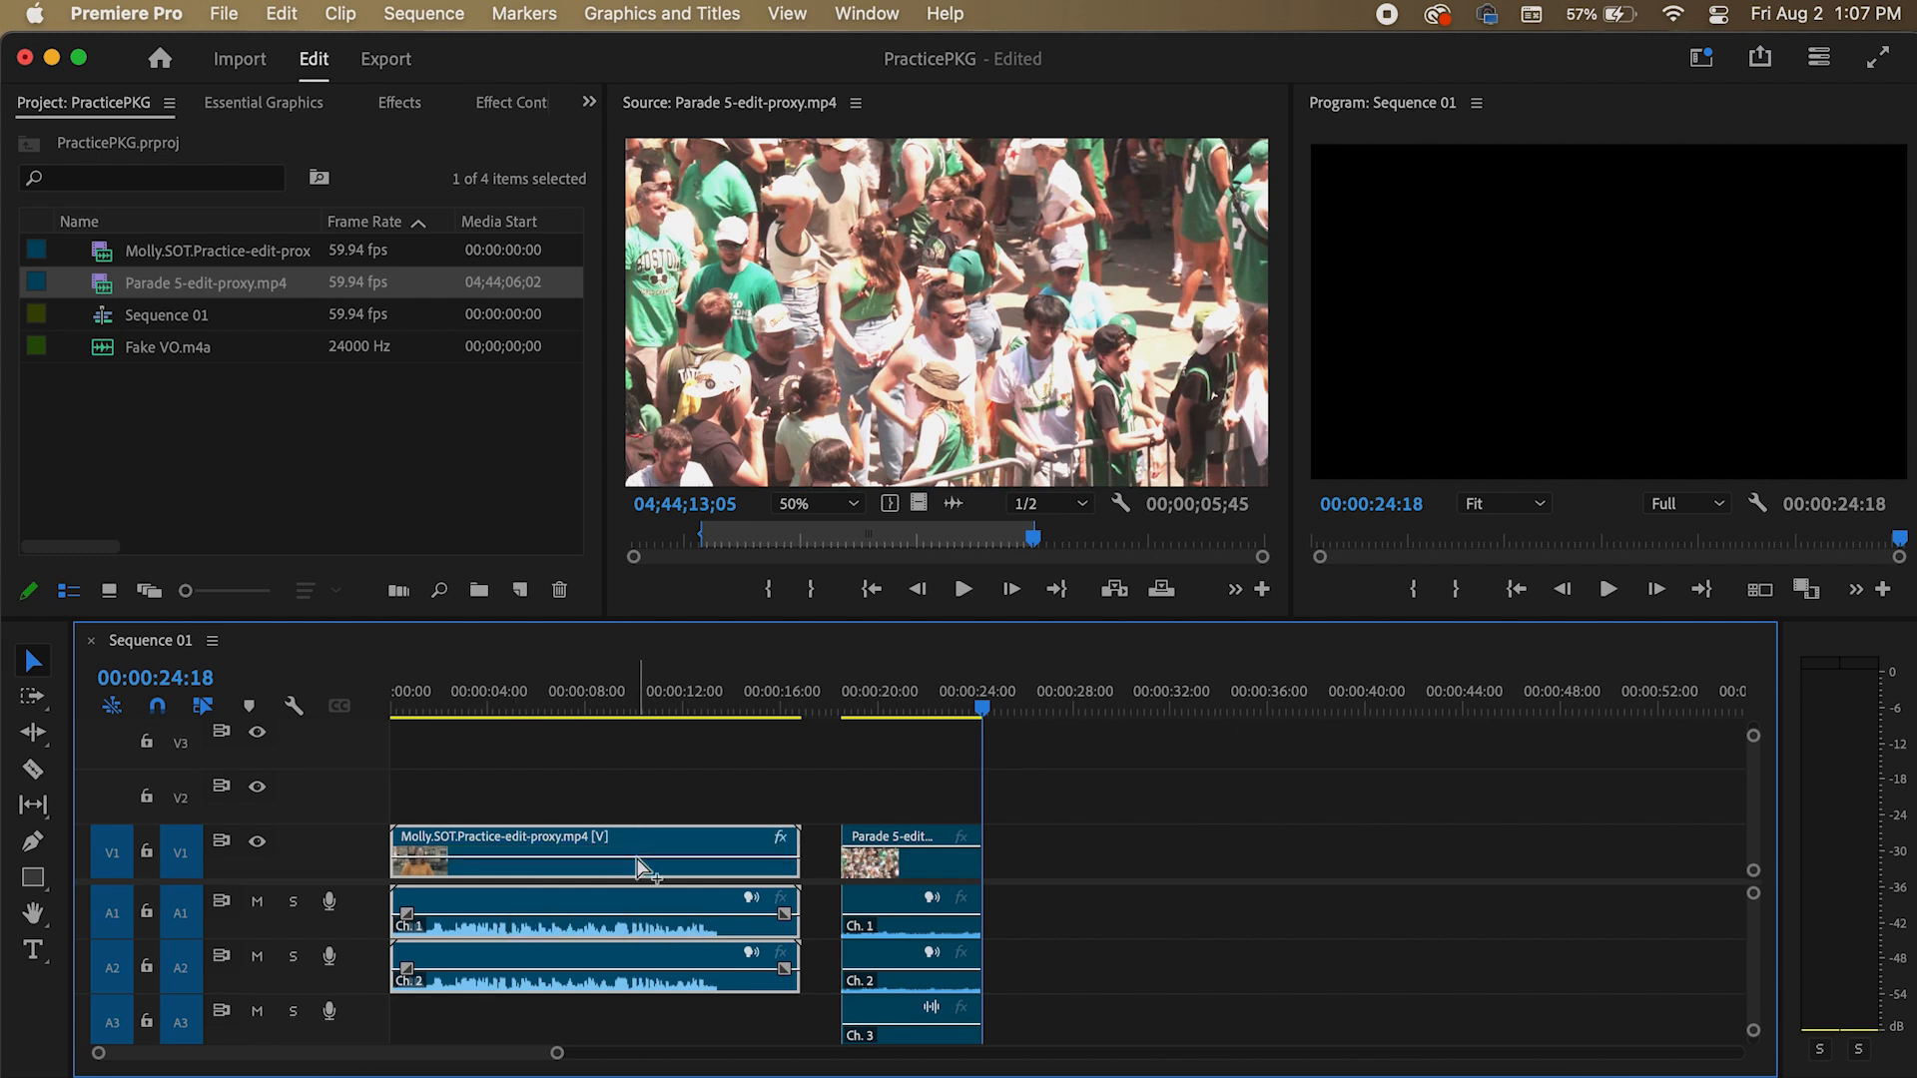
key(super+z)
mouse_move(661, 861)
mouse_down()
mouse_move(674, 799)
mouse_move(679, 865)
mouse_move(681, 804)
mouse_move(655, 851)
mouse_up()
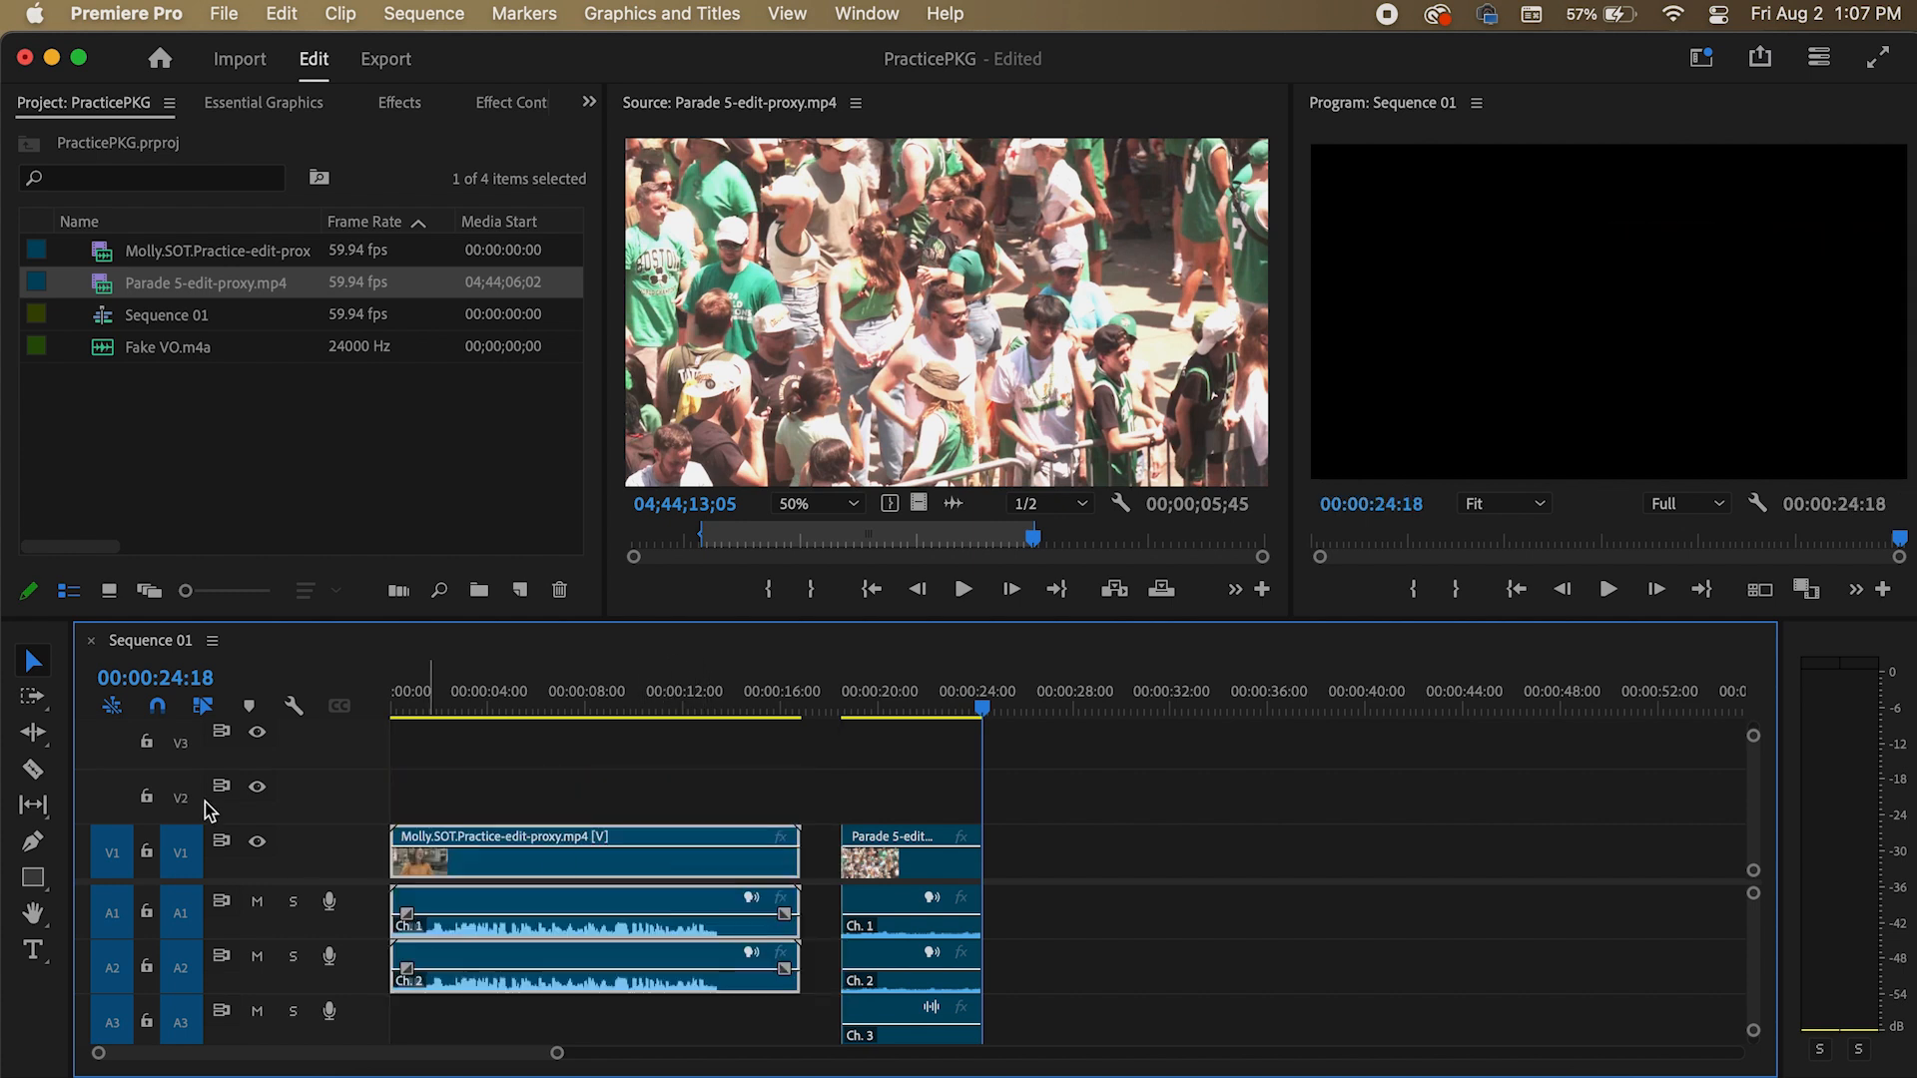
click(35, 772)
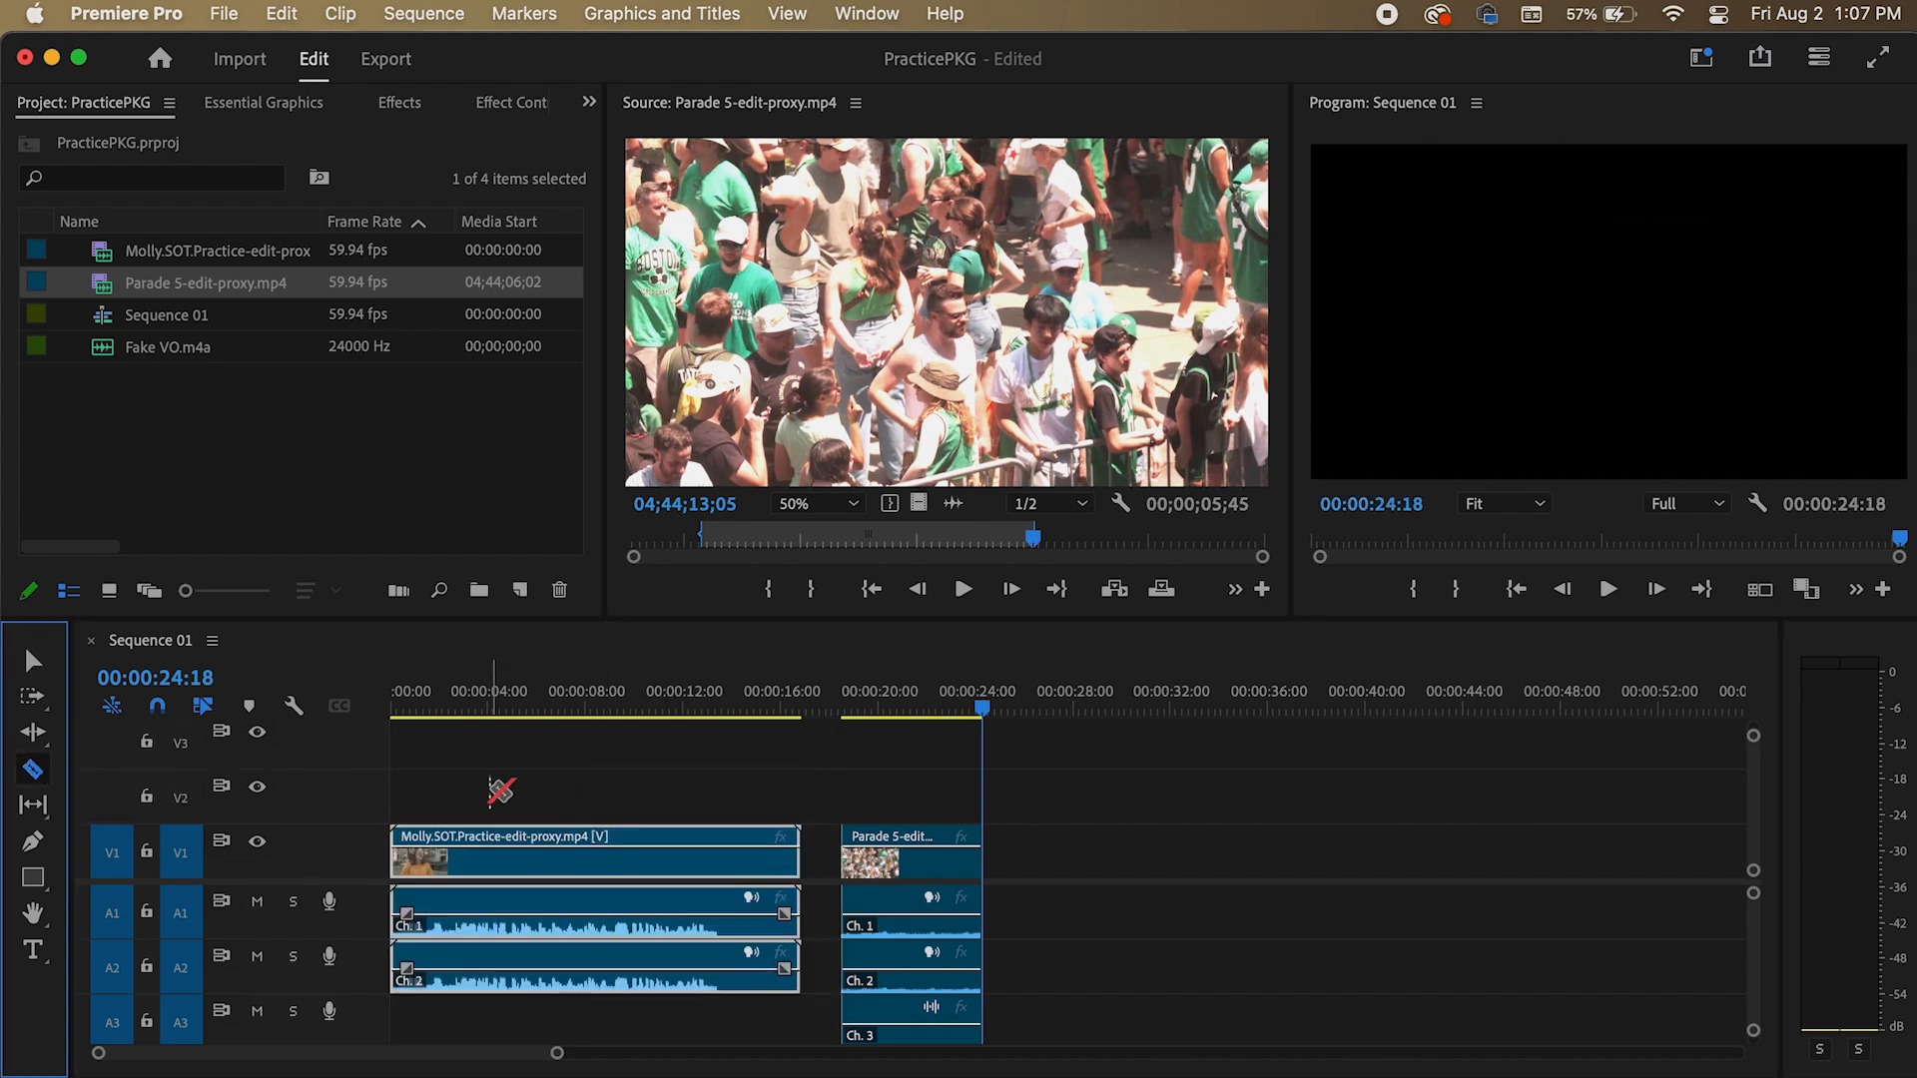
key(v)
key(c)
key(v)
- Try adding the text "fhbjsadbfasjkfb" to the frame at 00:00:24:18, undo it, and return to the Selection tool
click(33, 950)
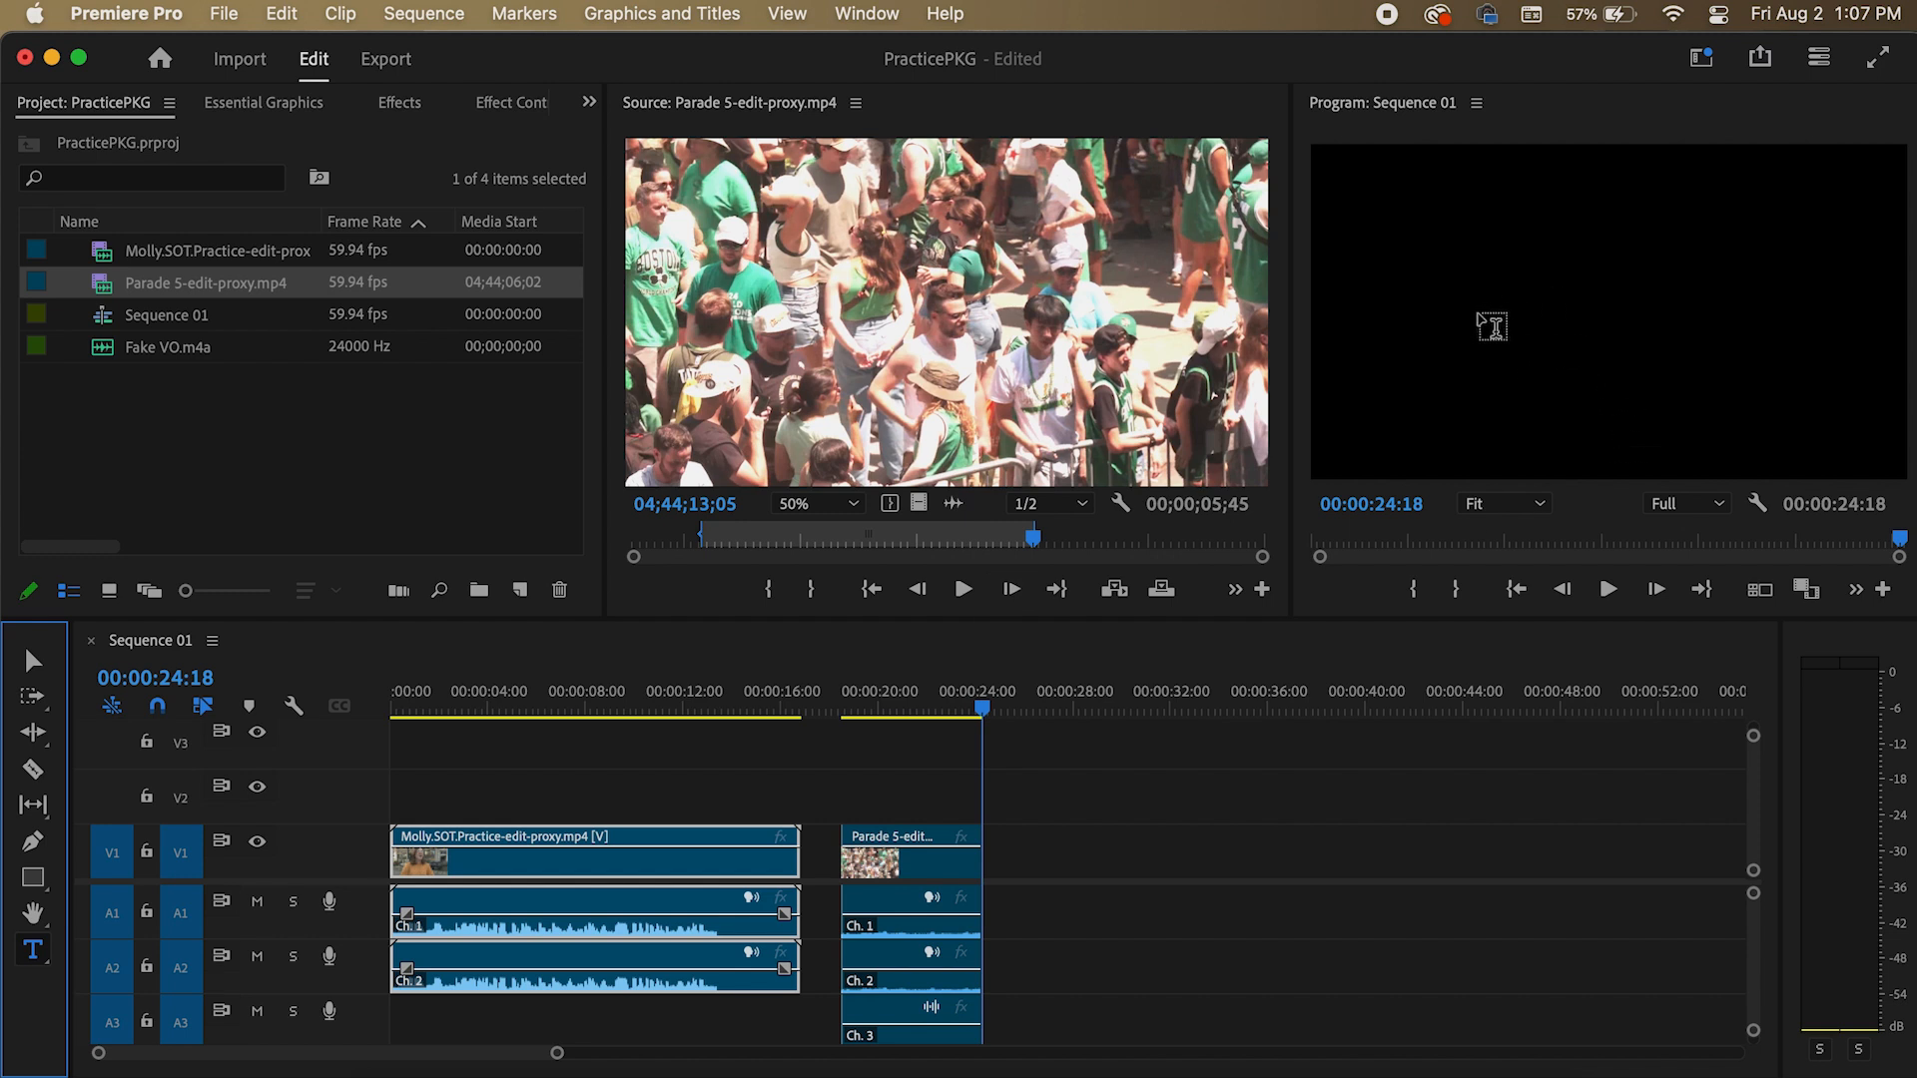
click(1548, 300)
text(fhbjsadbfasjkfb)
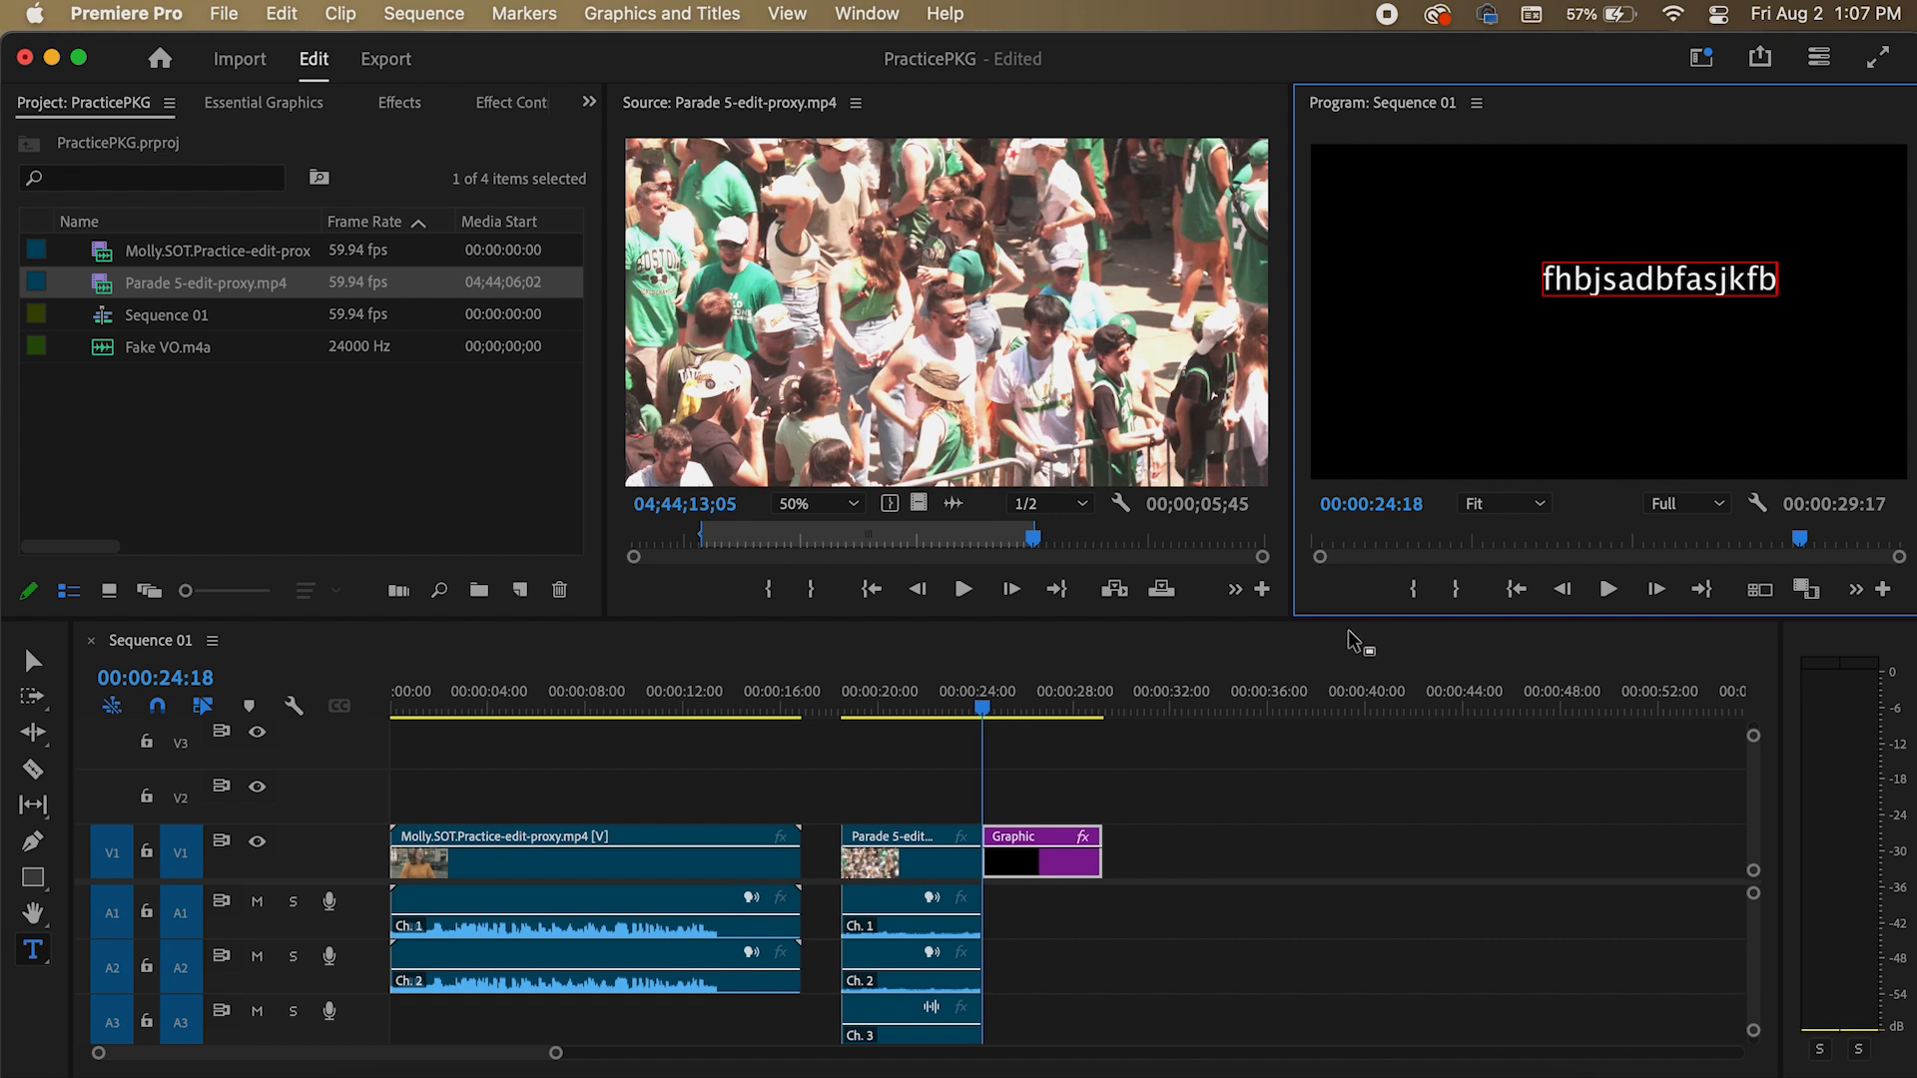
key(super+z)
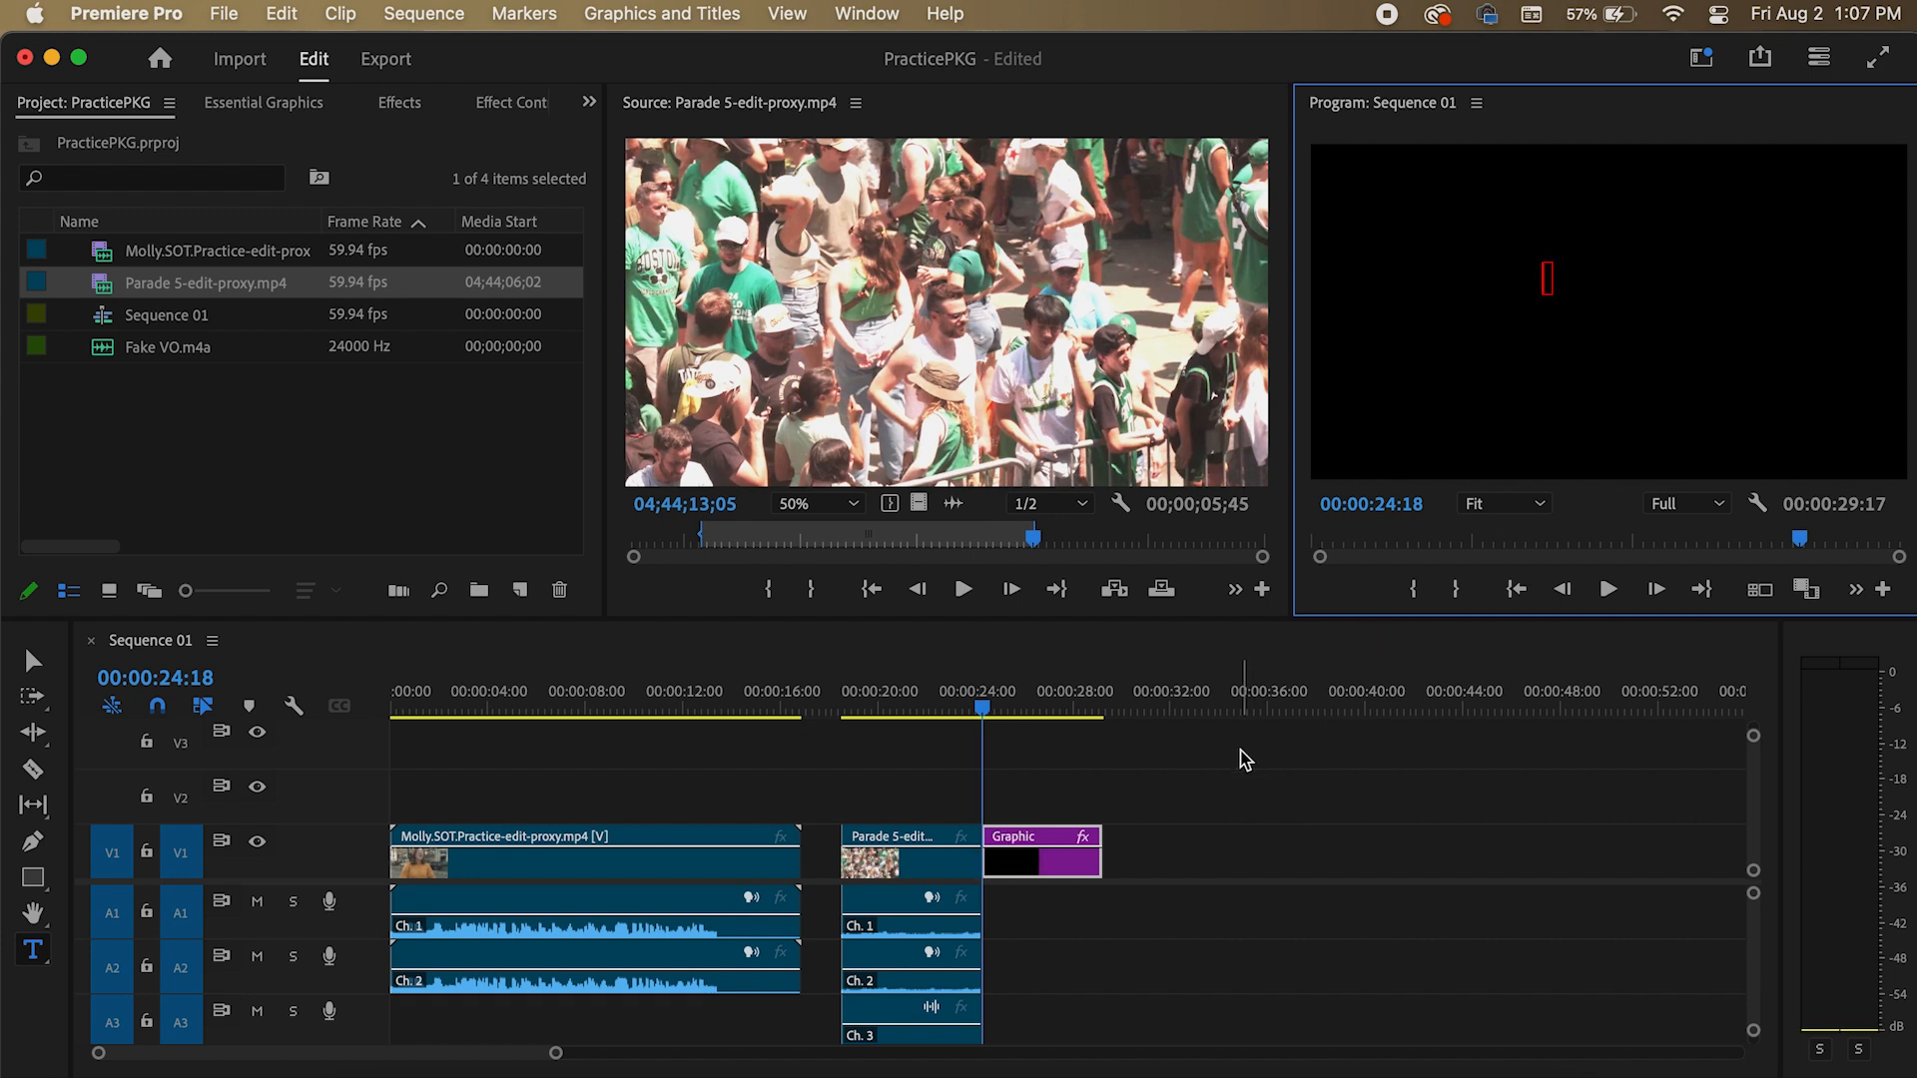
key(super+z)
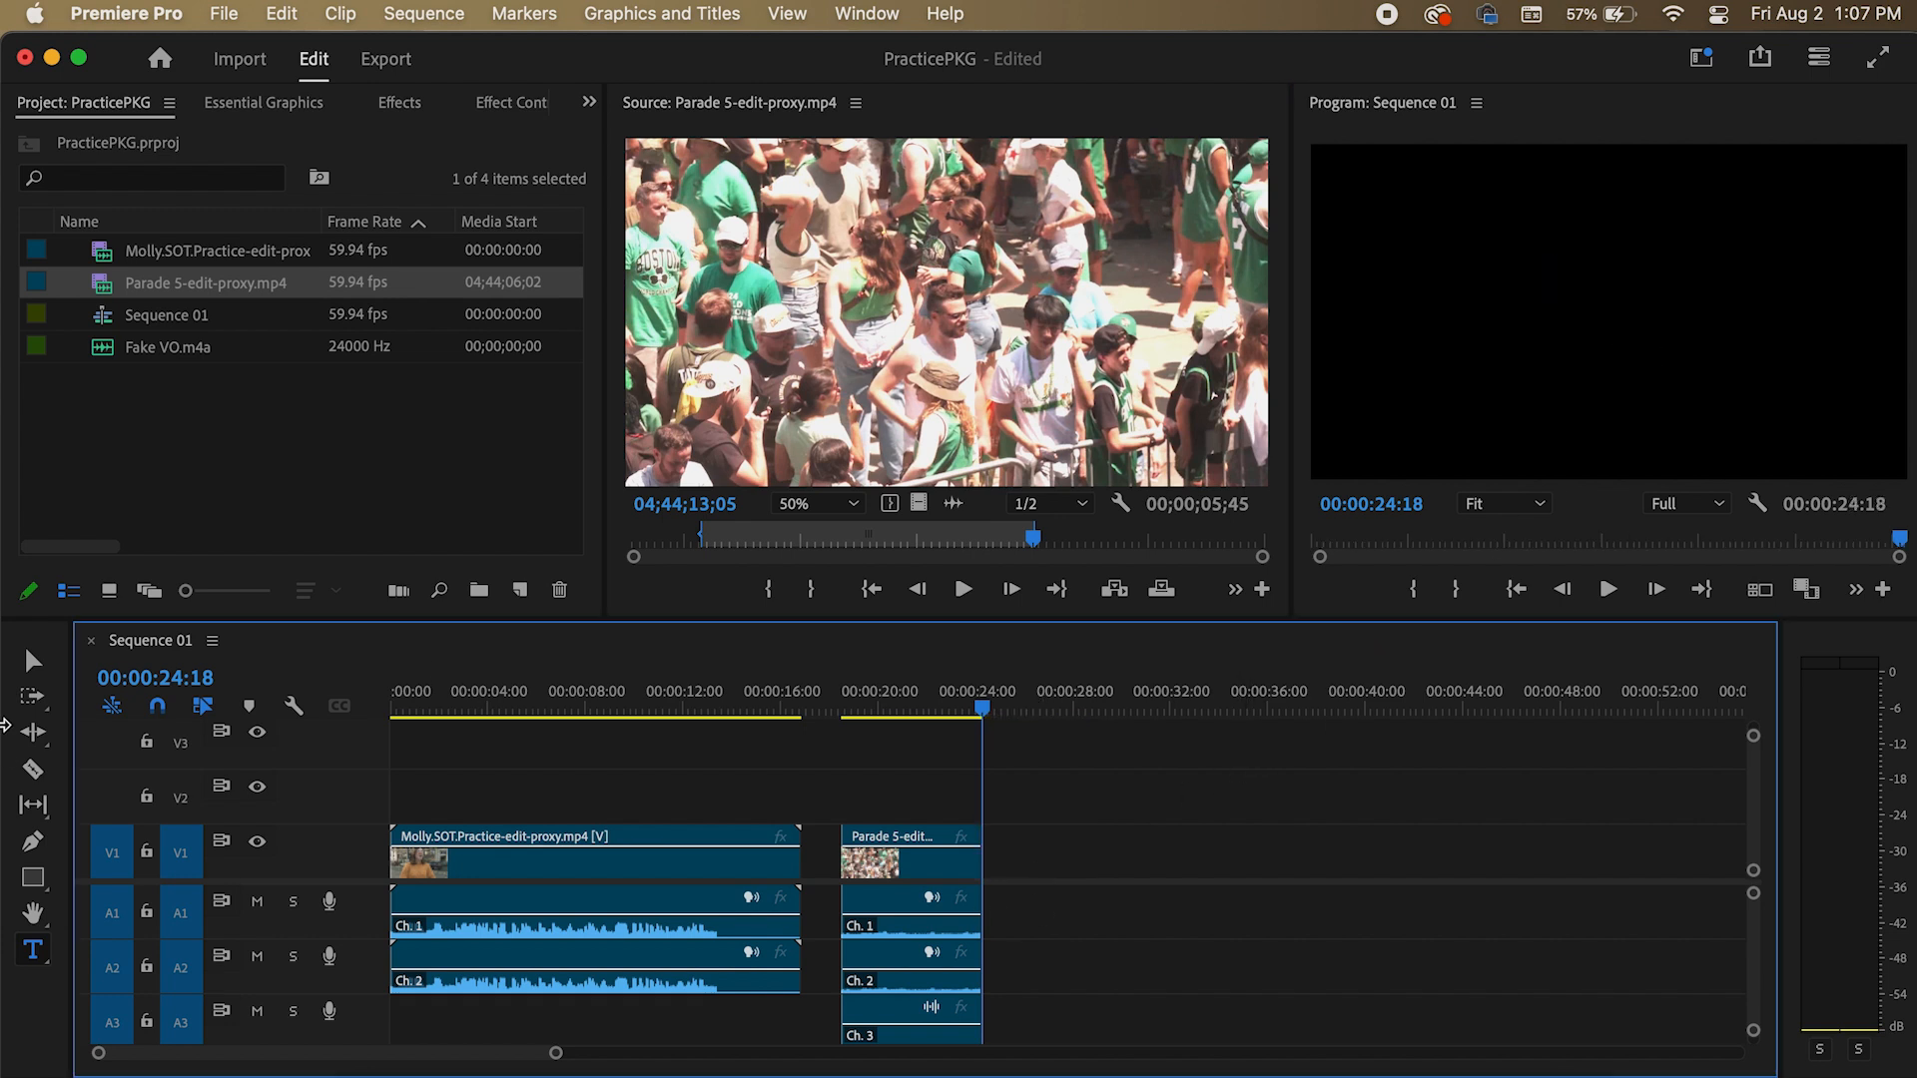
click(33, 662)
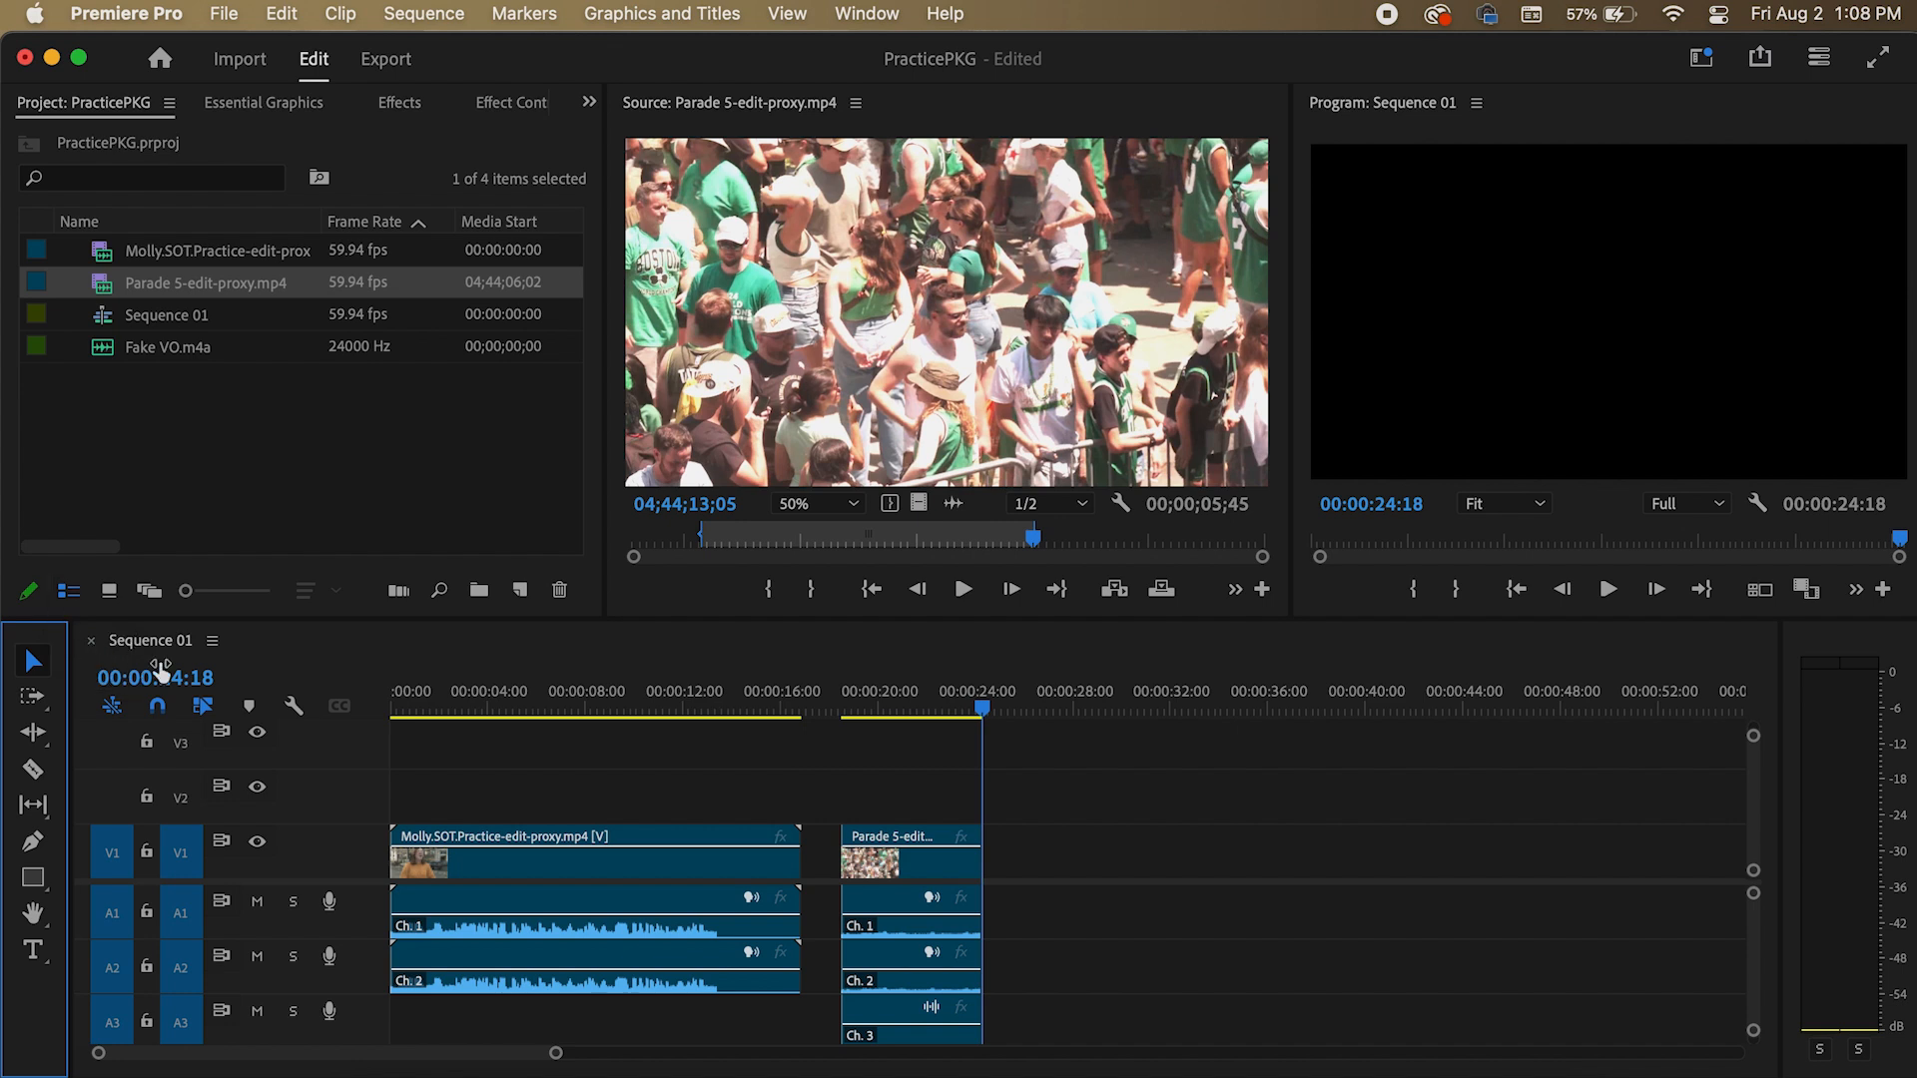
- Play the Molly clip in Sequence 01 from near its start and stop at about 00:00:05:56 to check audio levels
click(455, 704)
key(space)
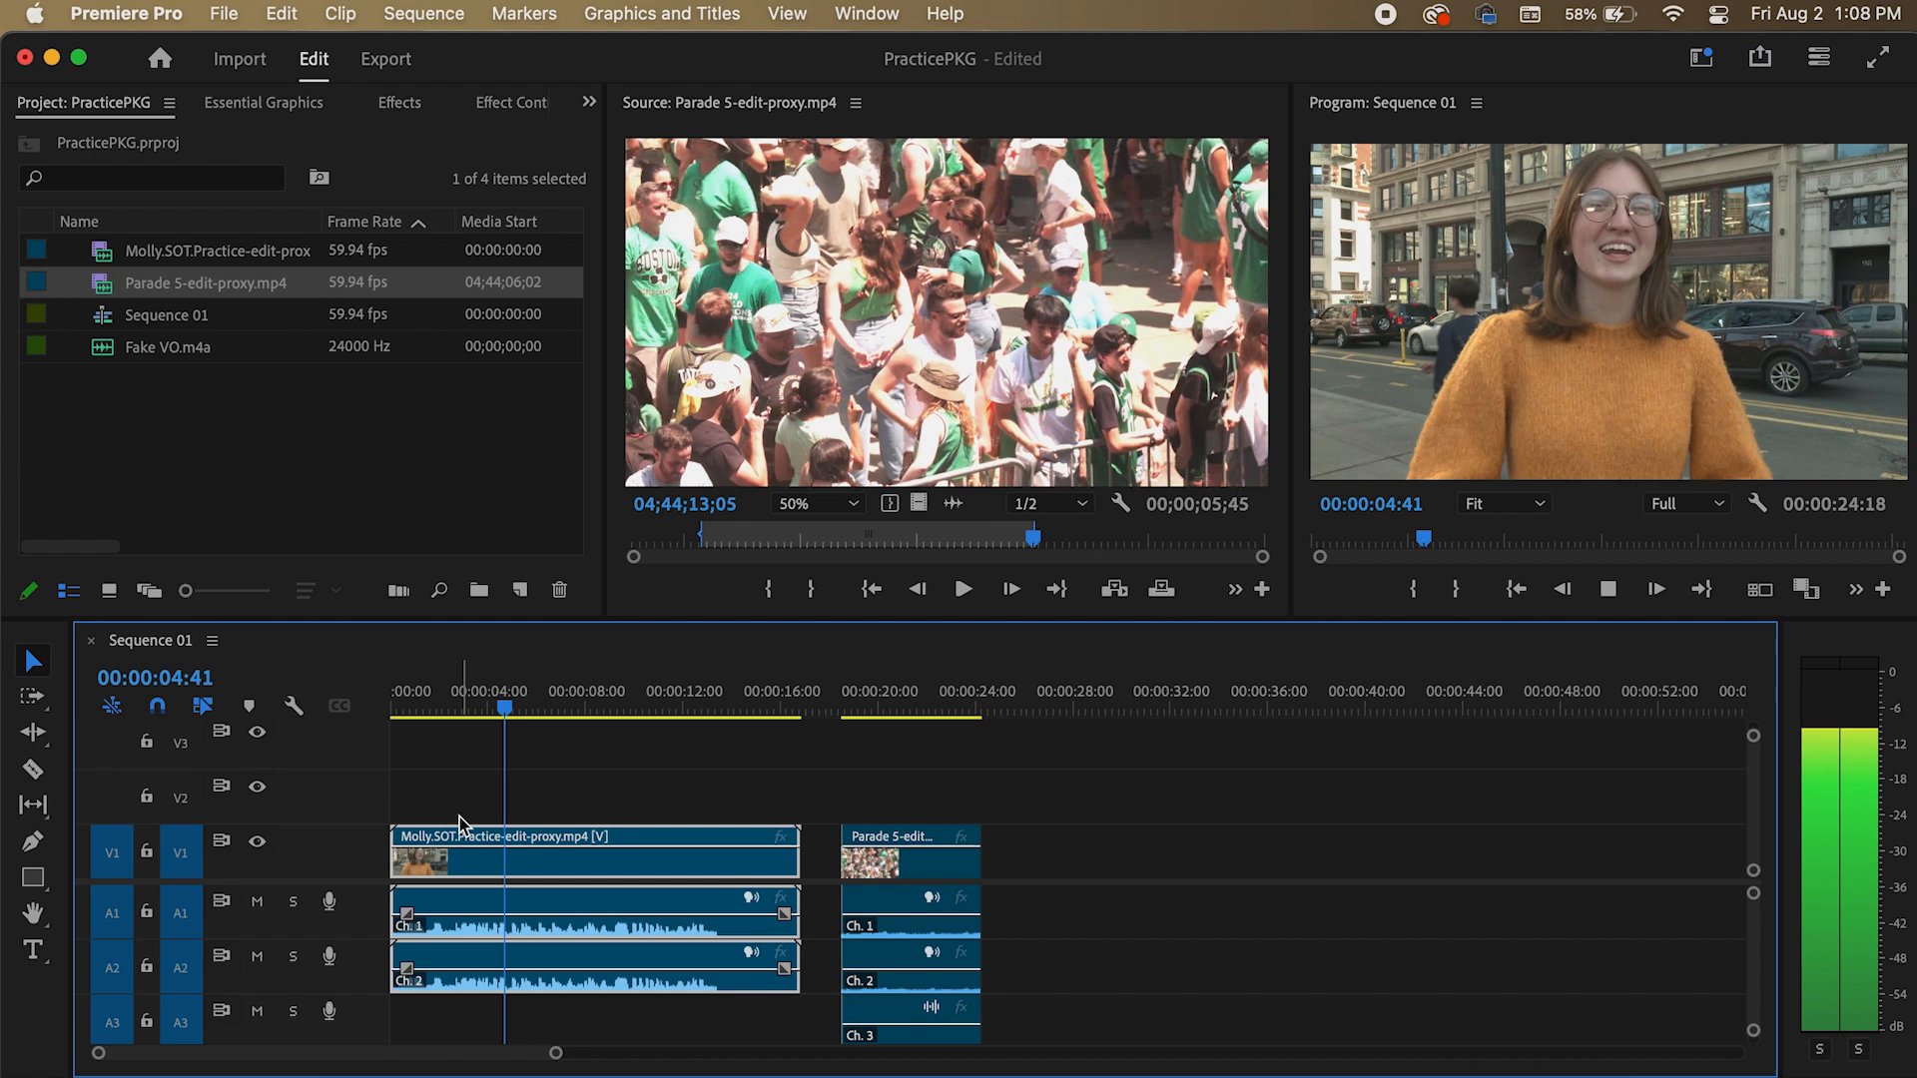
key(space)
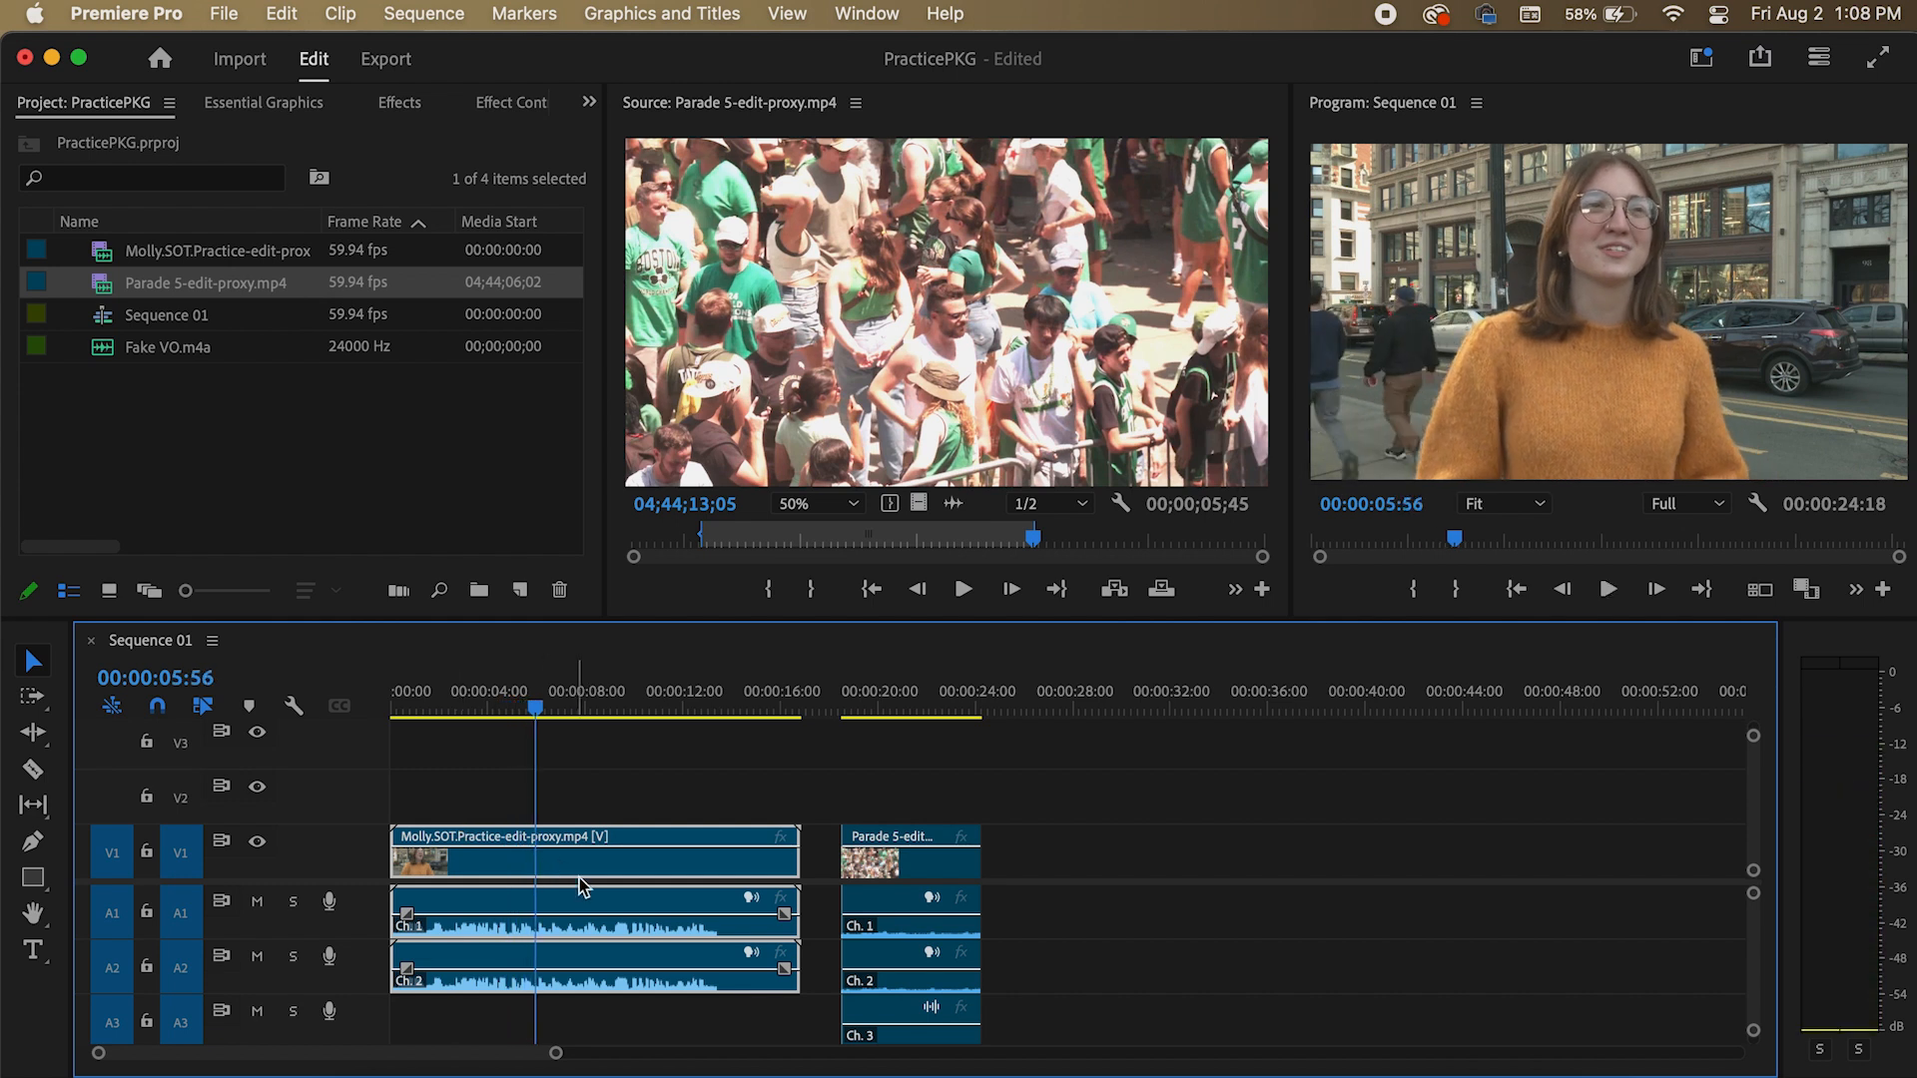
- Normalize the Molly clip's maximum audio peak to -6 dB and play the sequence to about 00:00:12:21
right_click(629, 909)
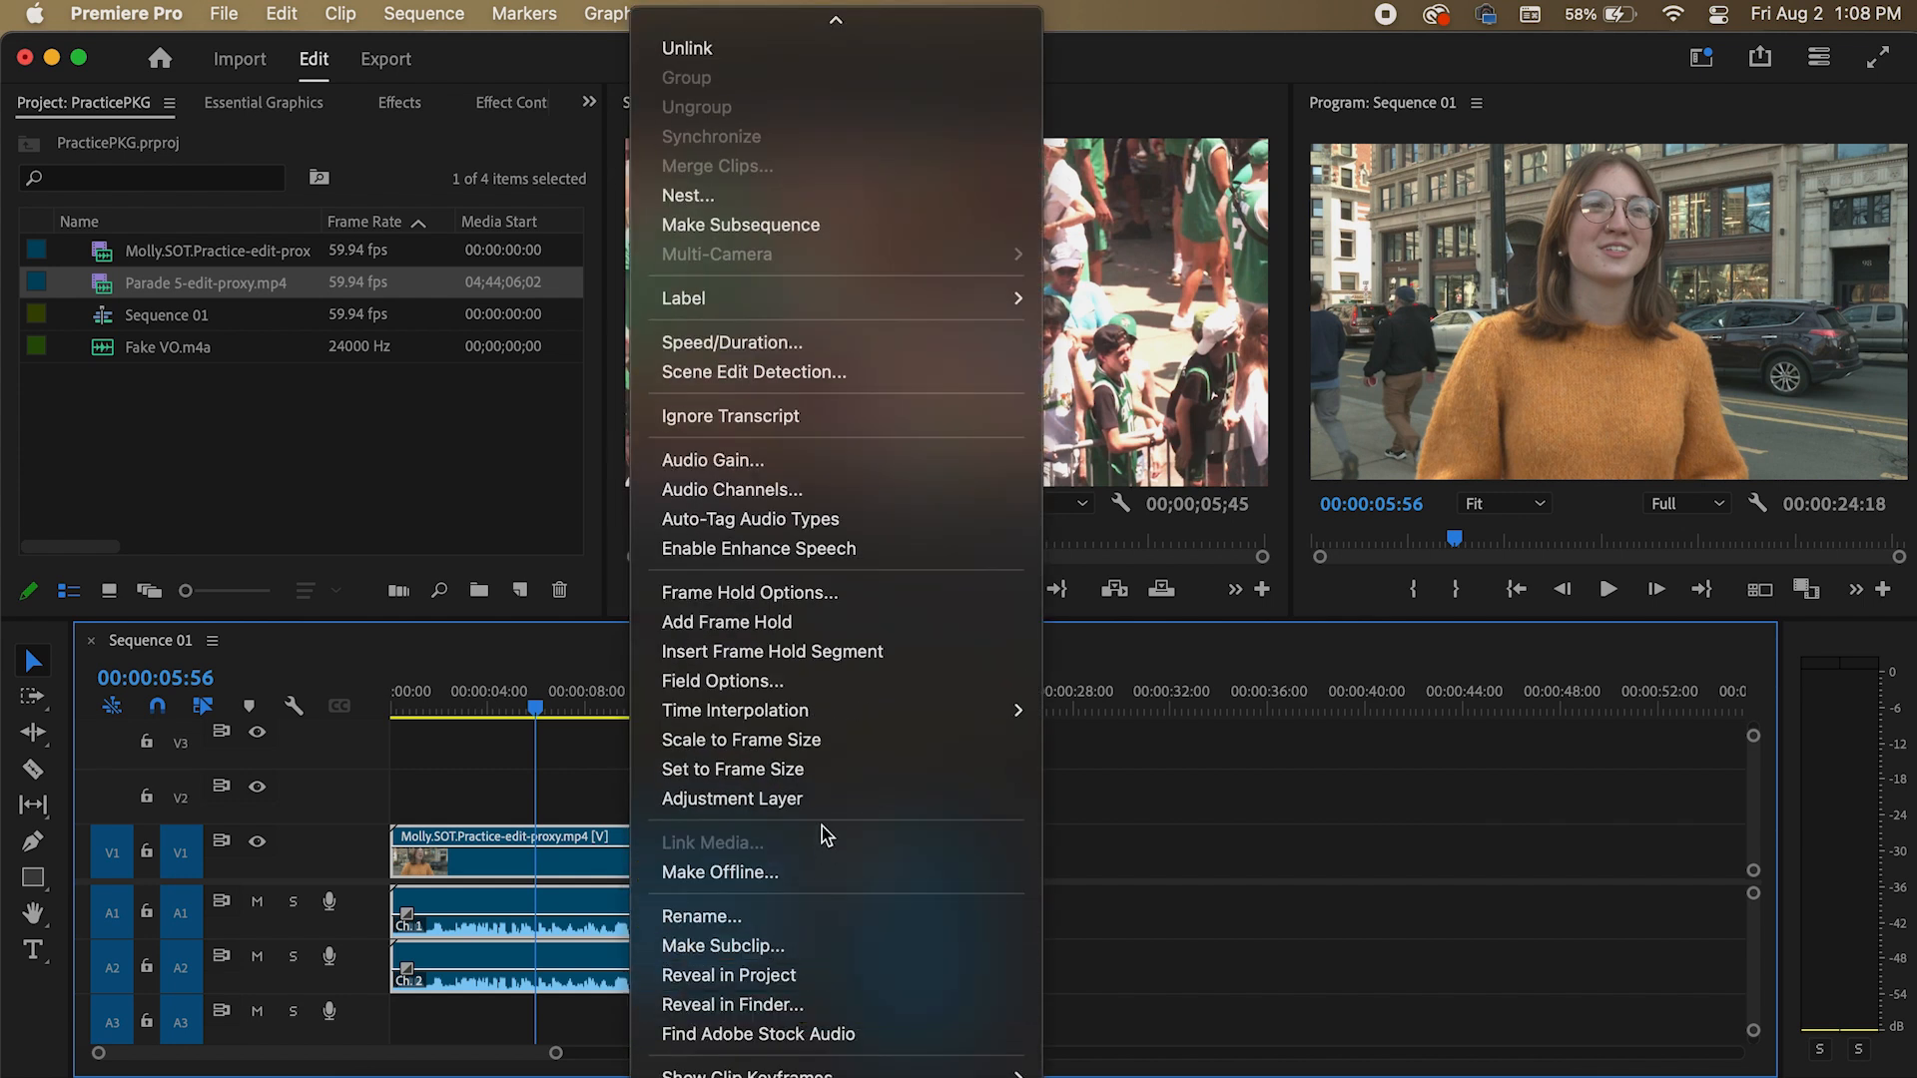
click(801, 459)
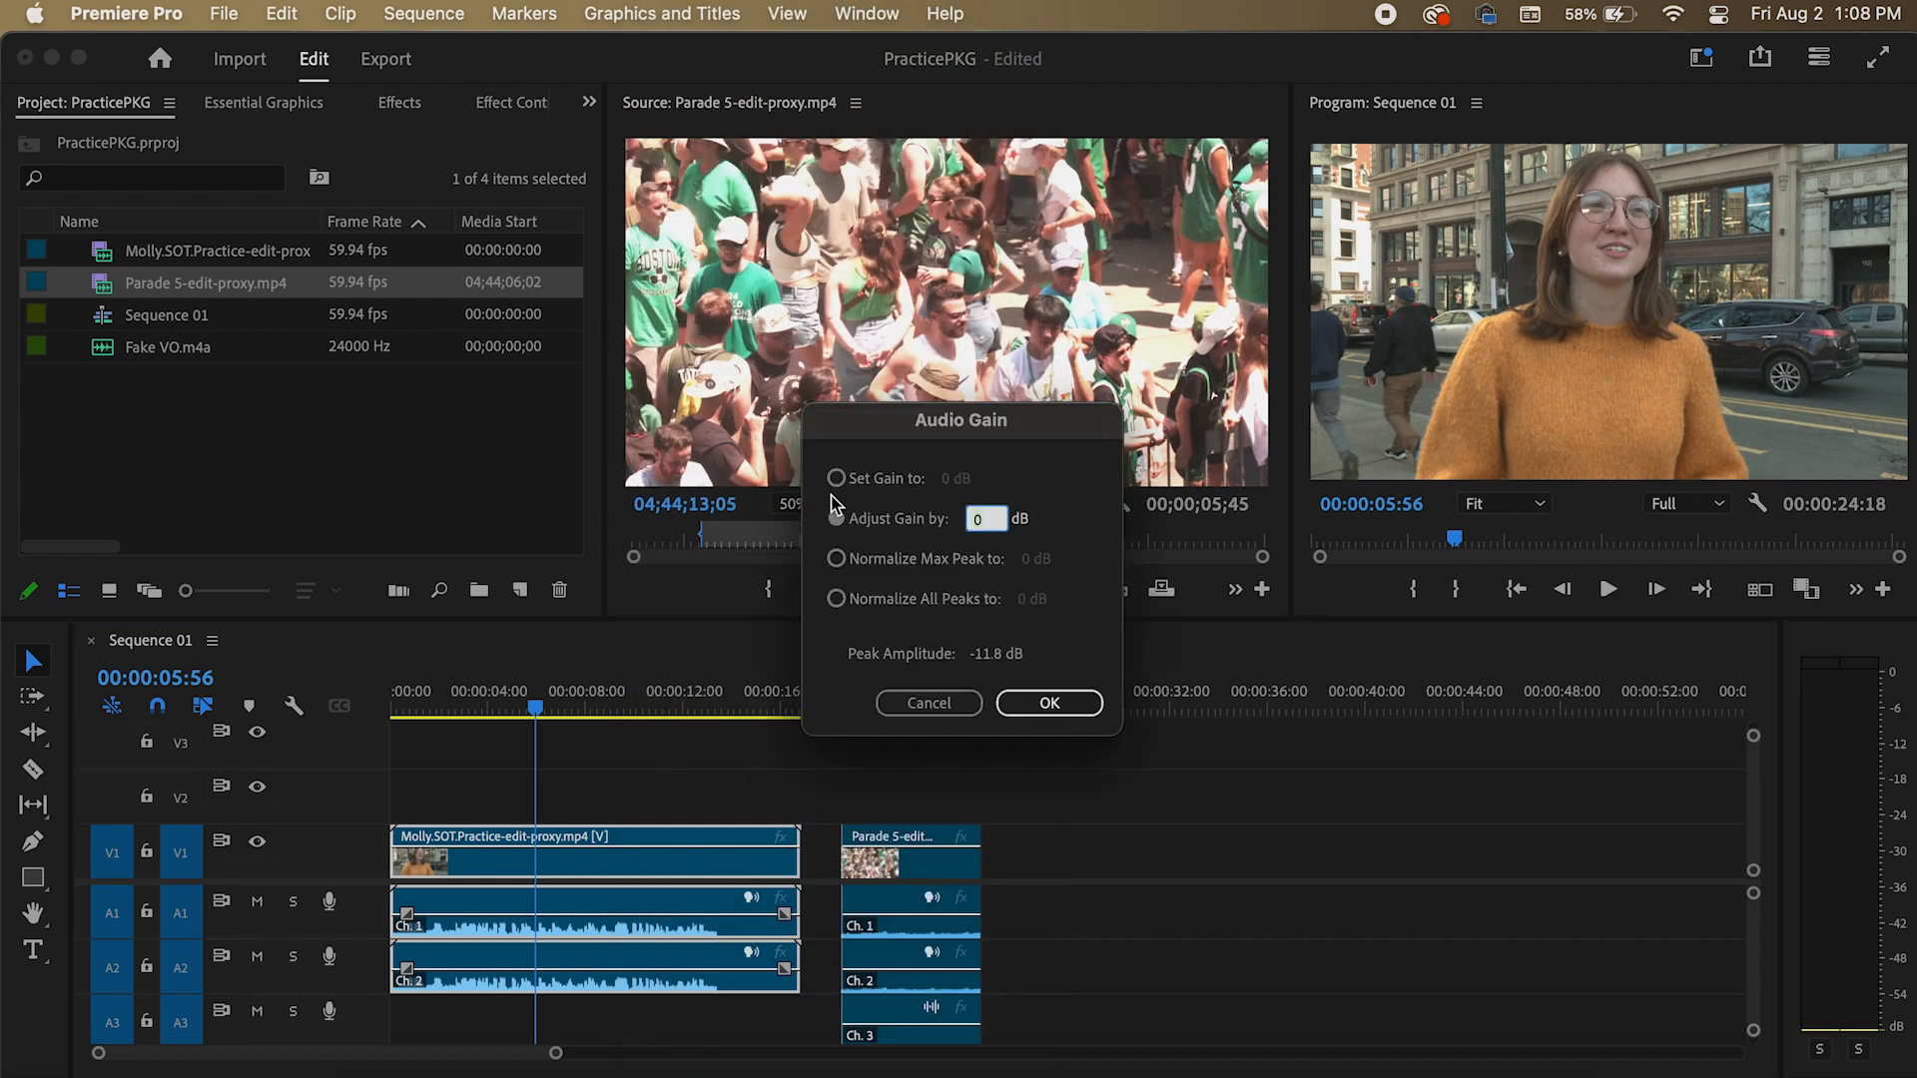
click(836, 559)
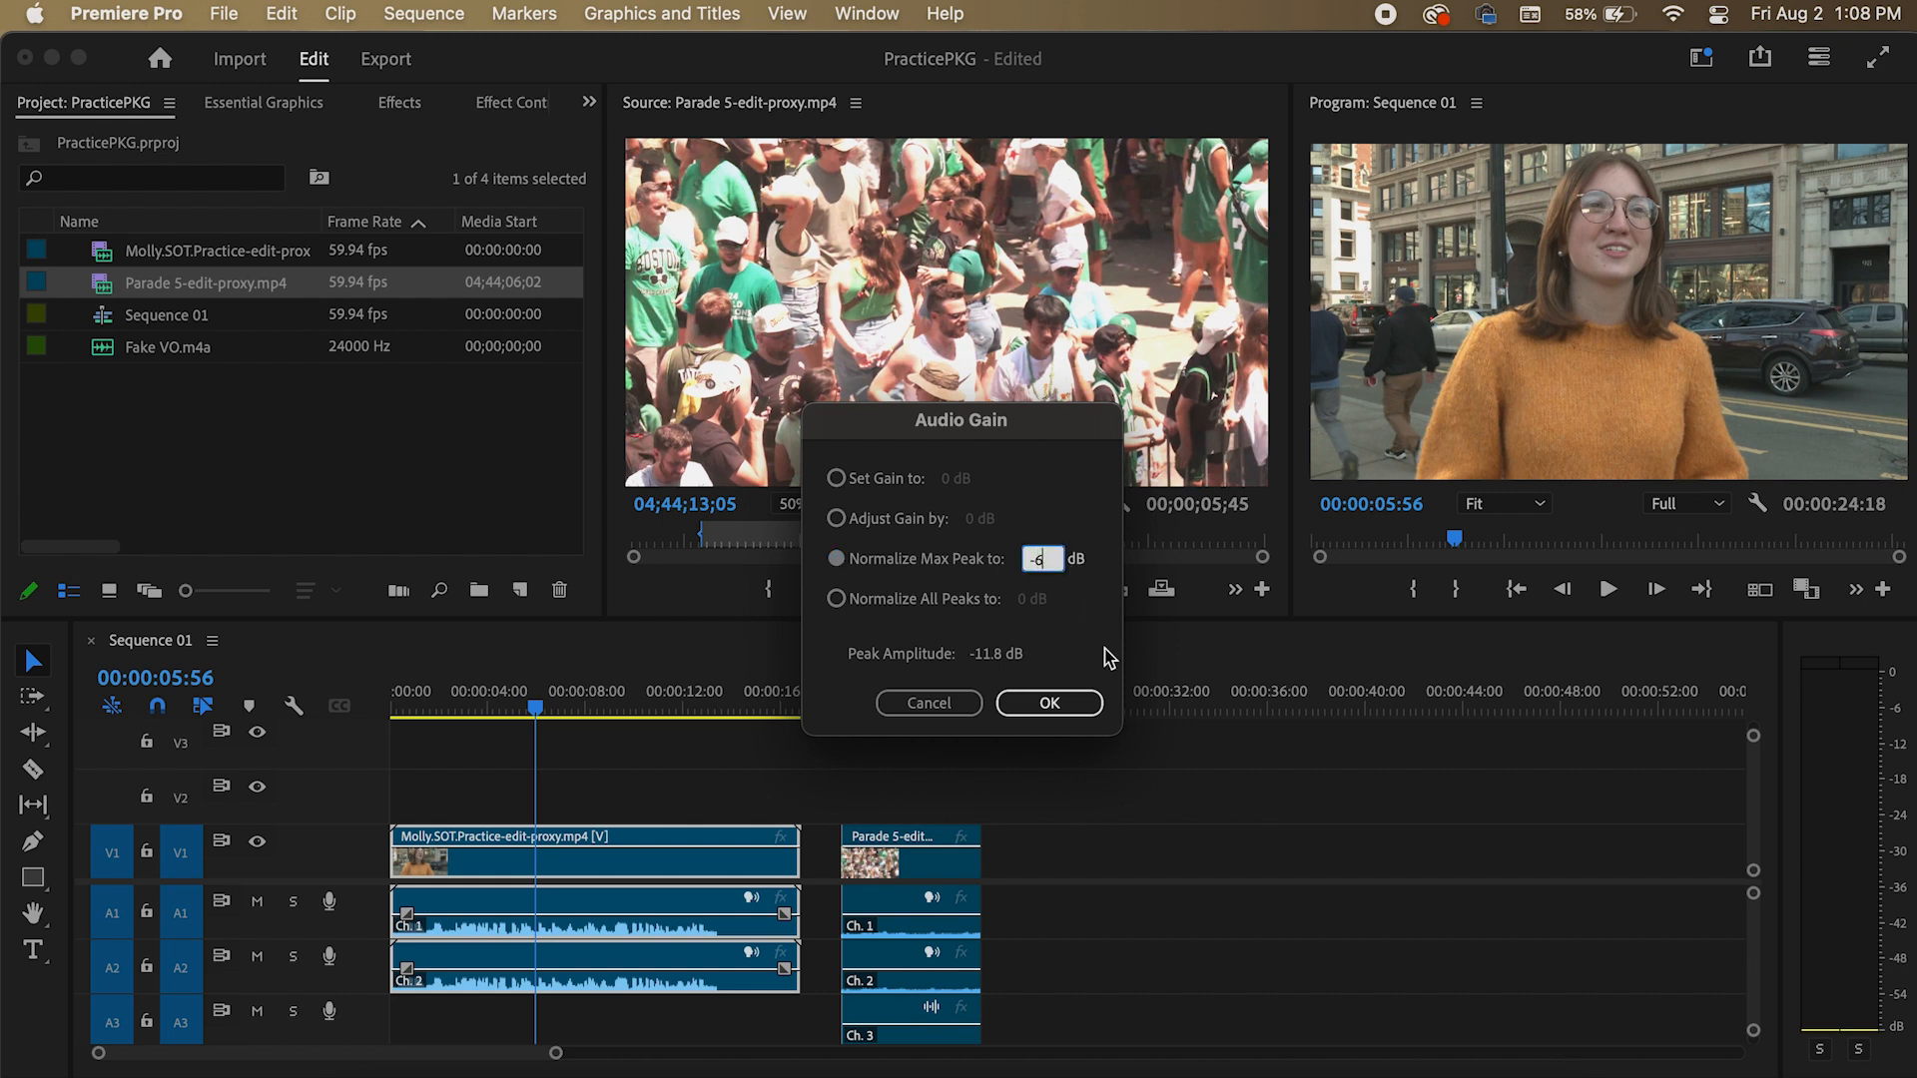
text(-6)
click(1075, 703)
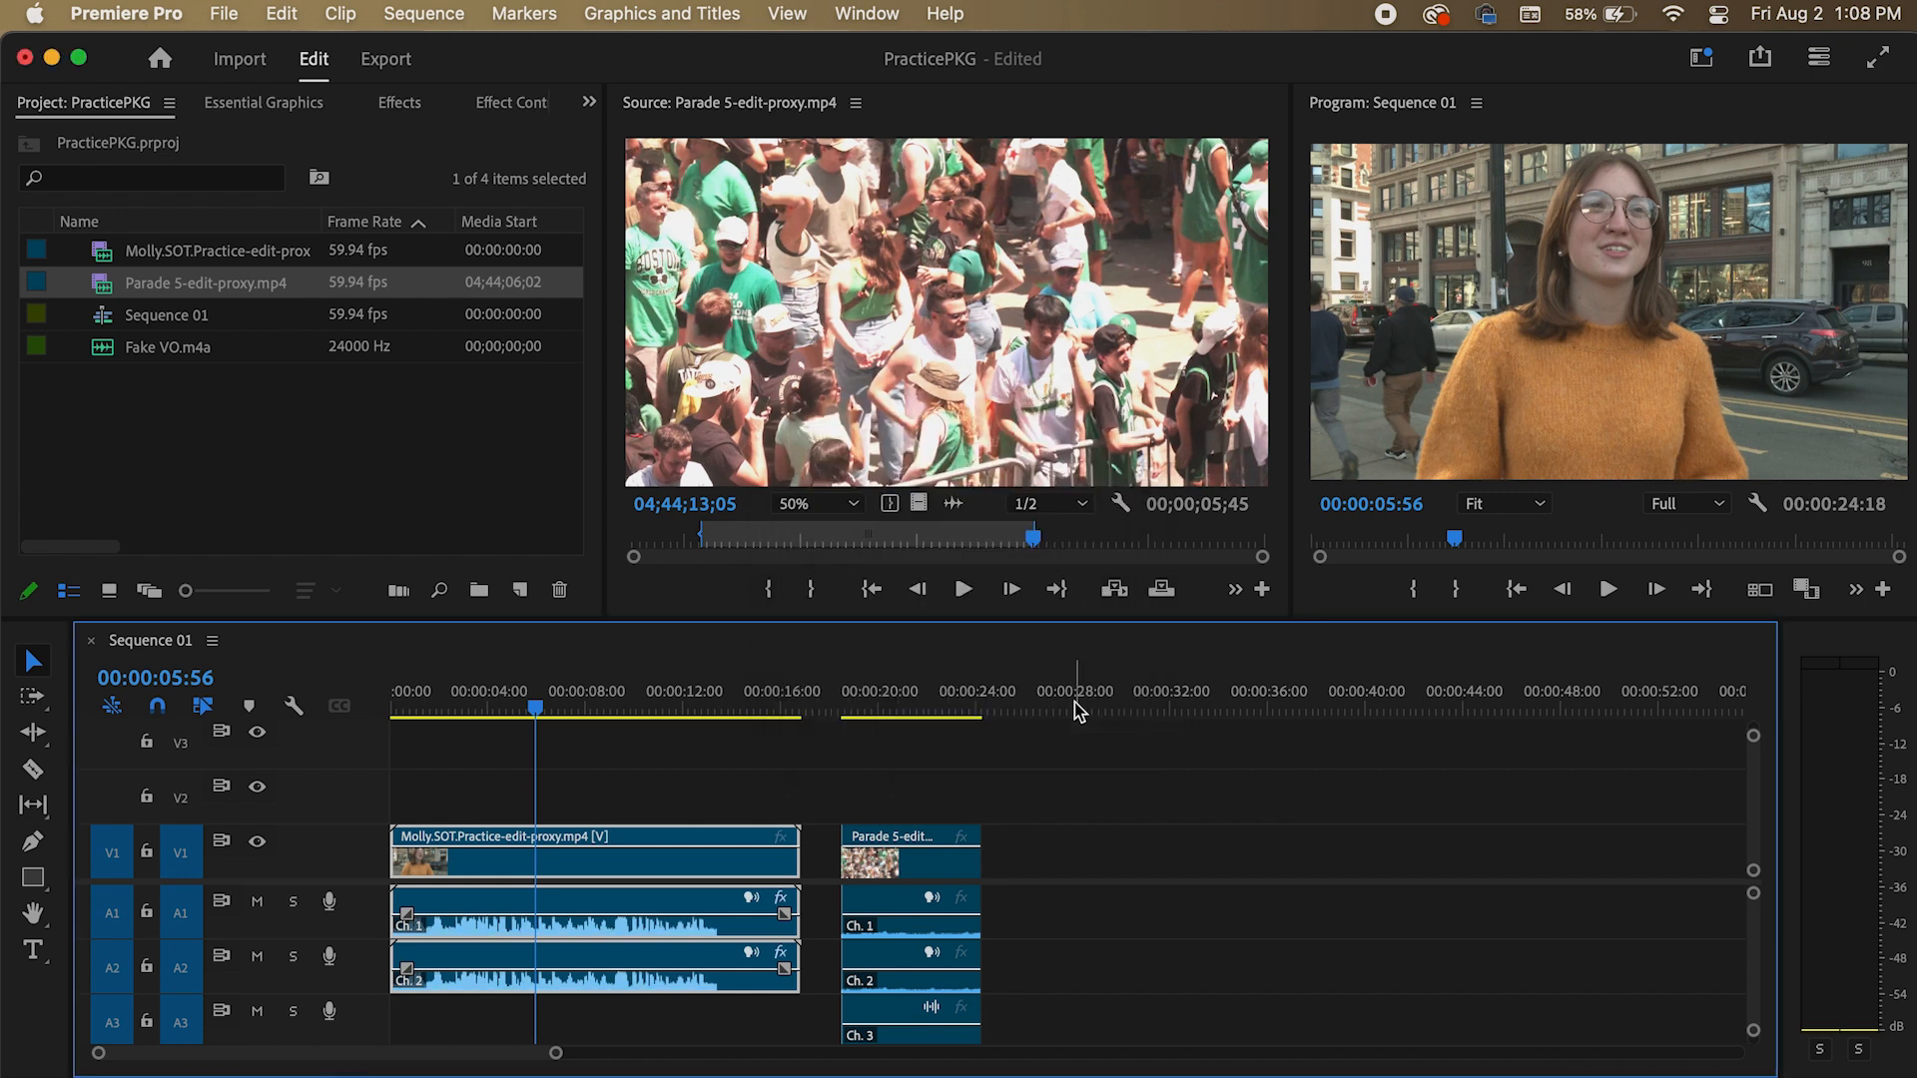
key(space)
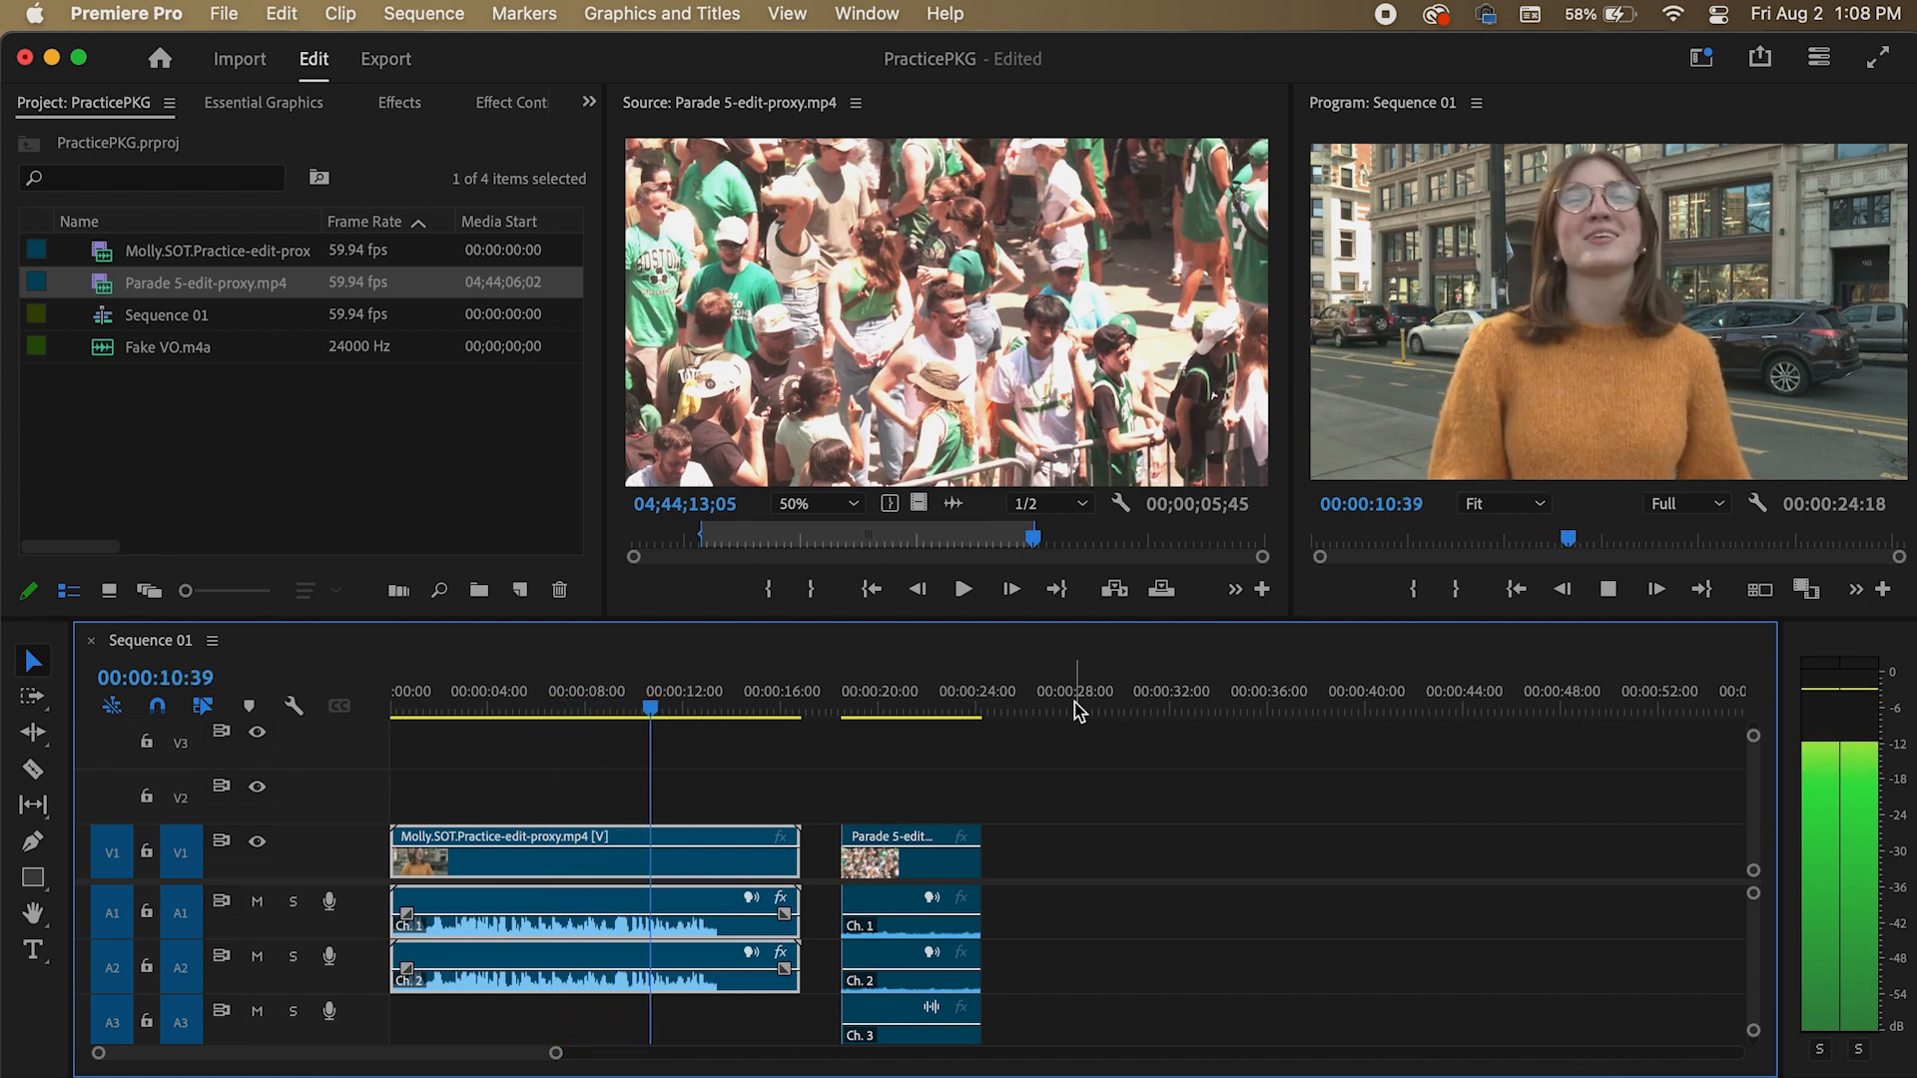
key(space)
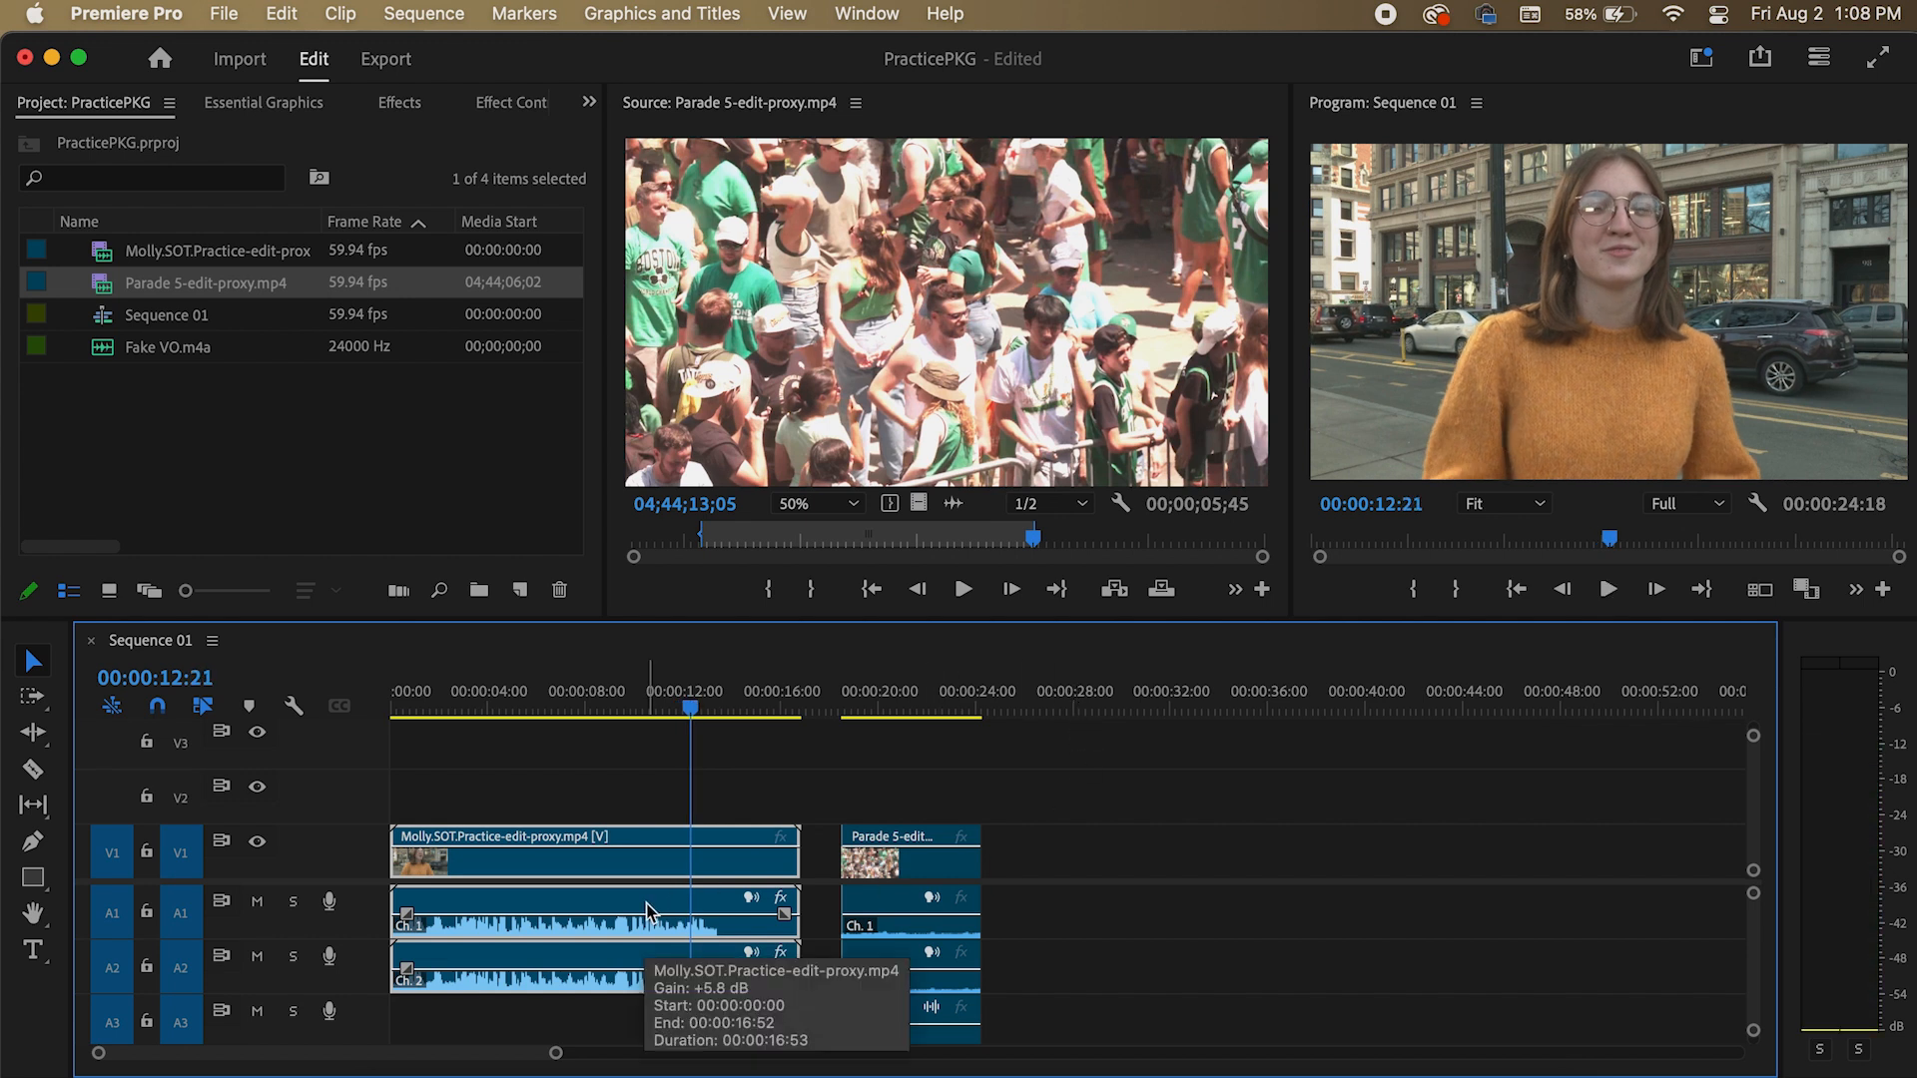
- Search the effects for "fill" and select the Fill Left with Right audio effect
click(394, 104)
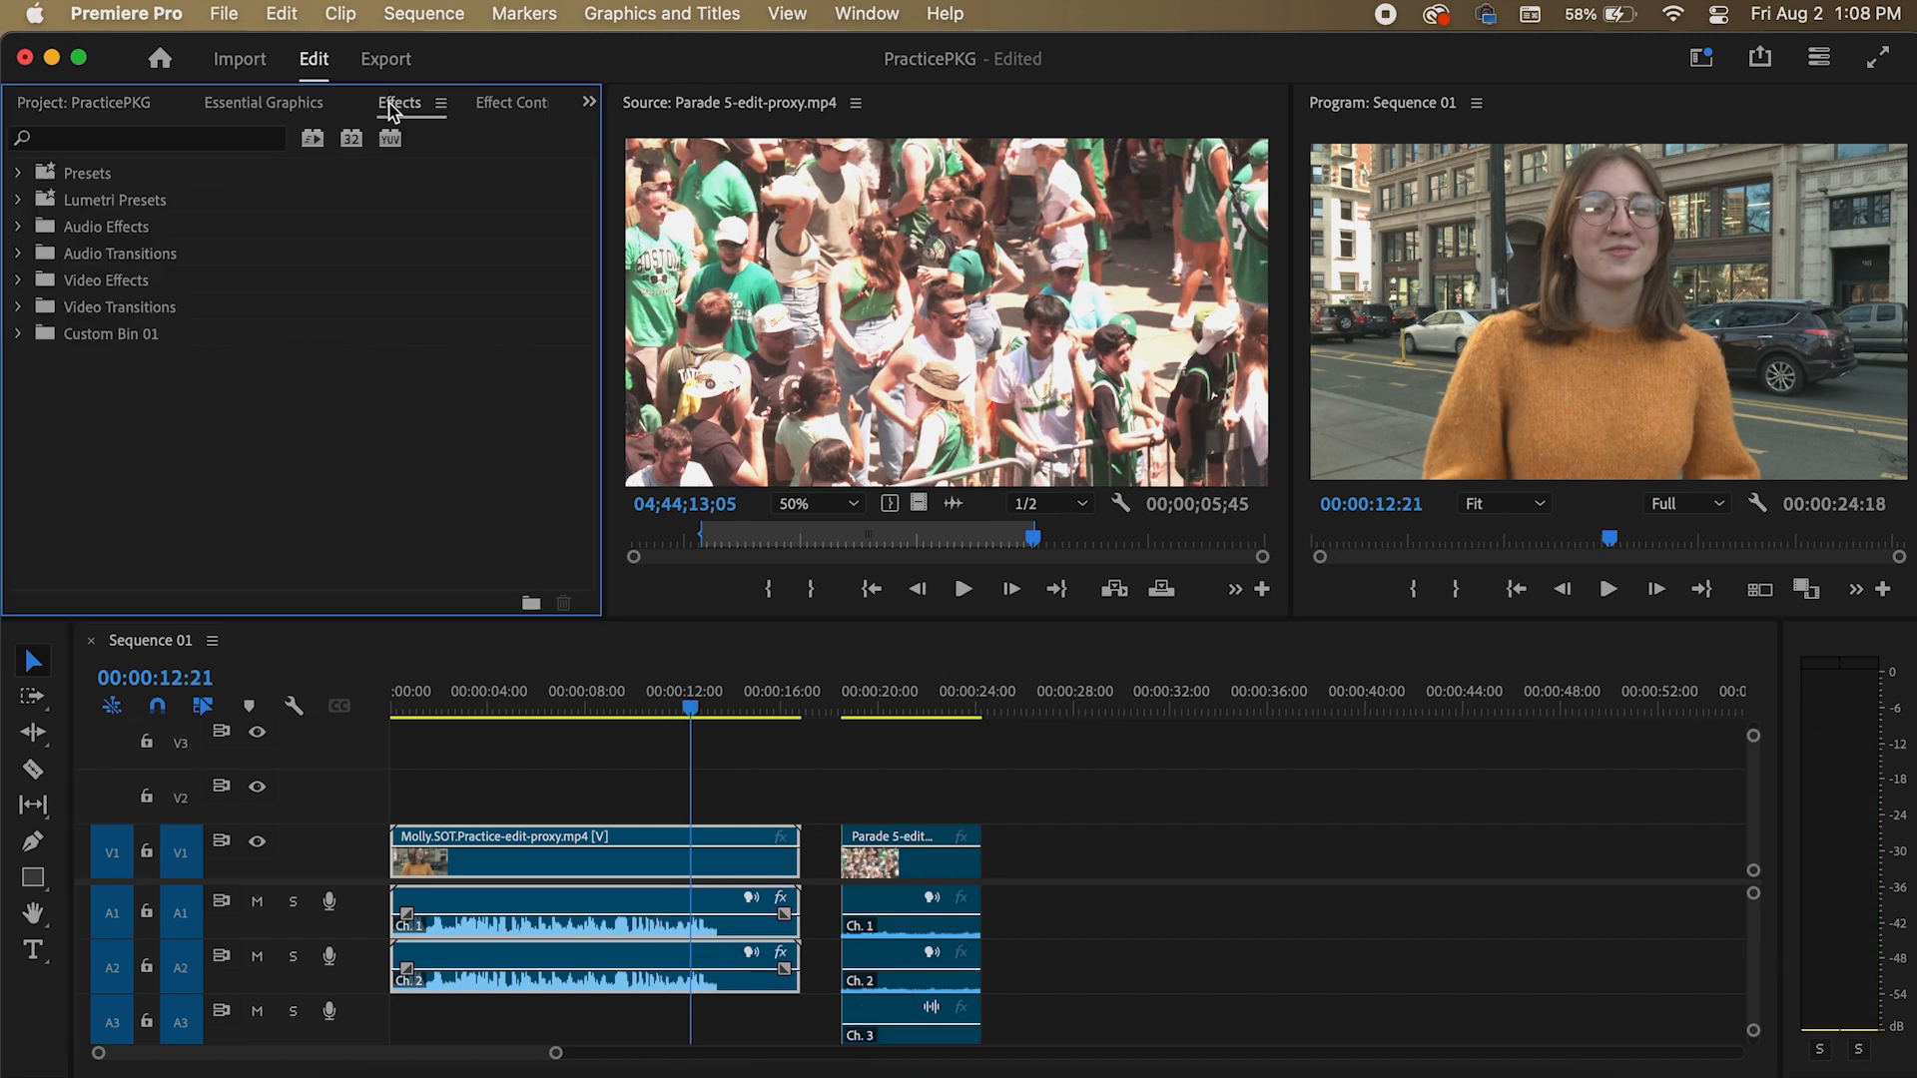
click(233, 138)
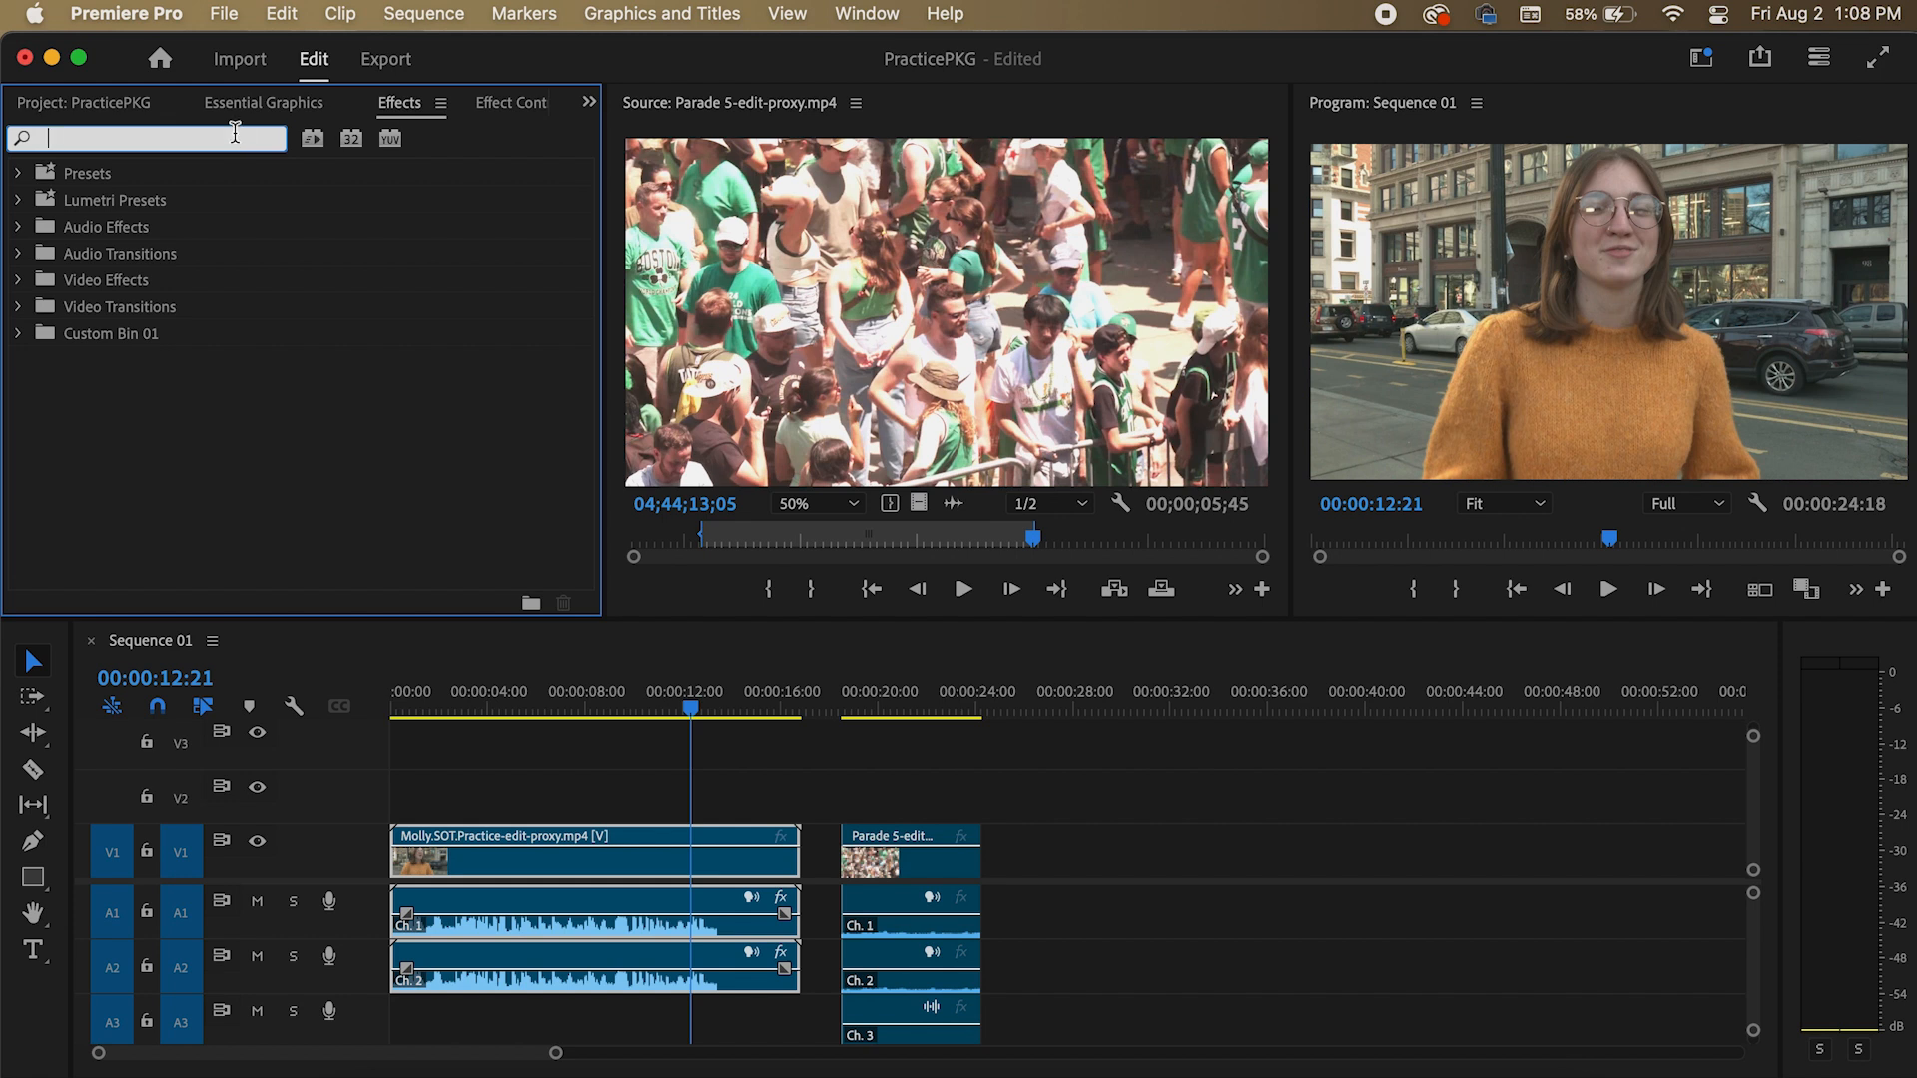
text(fill)
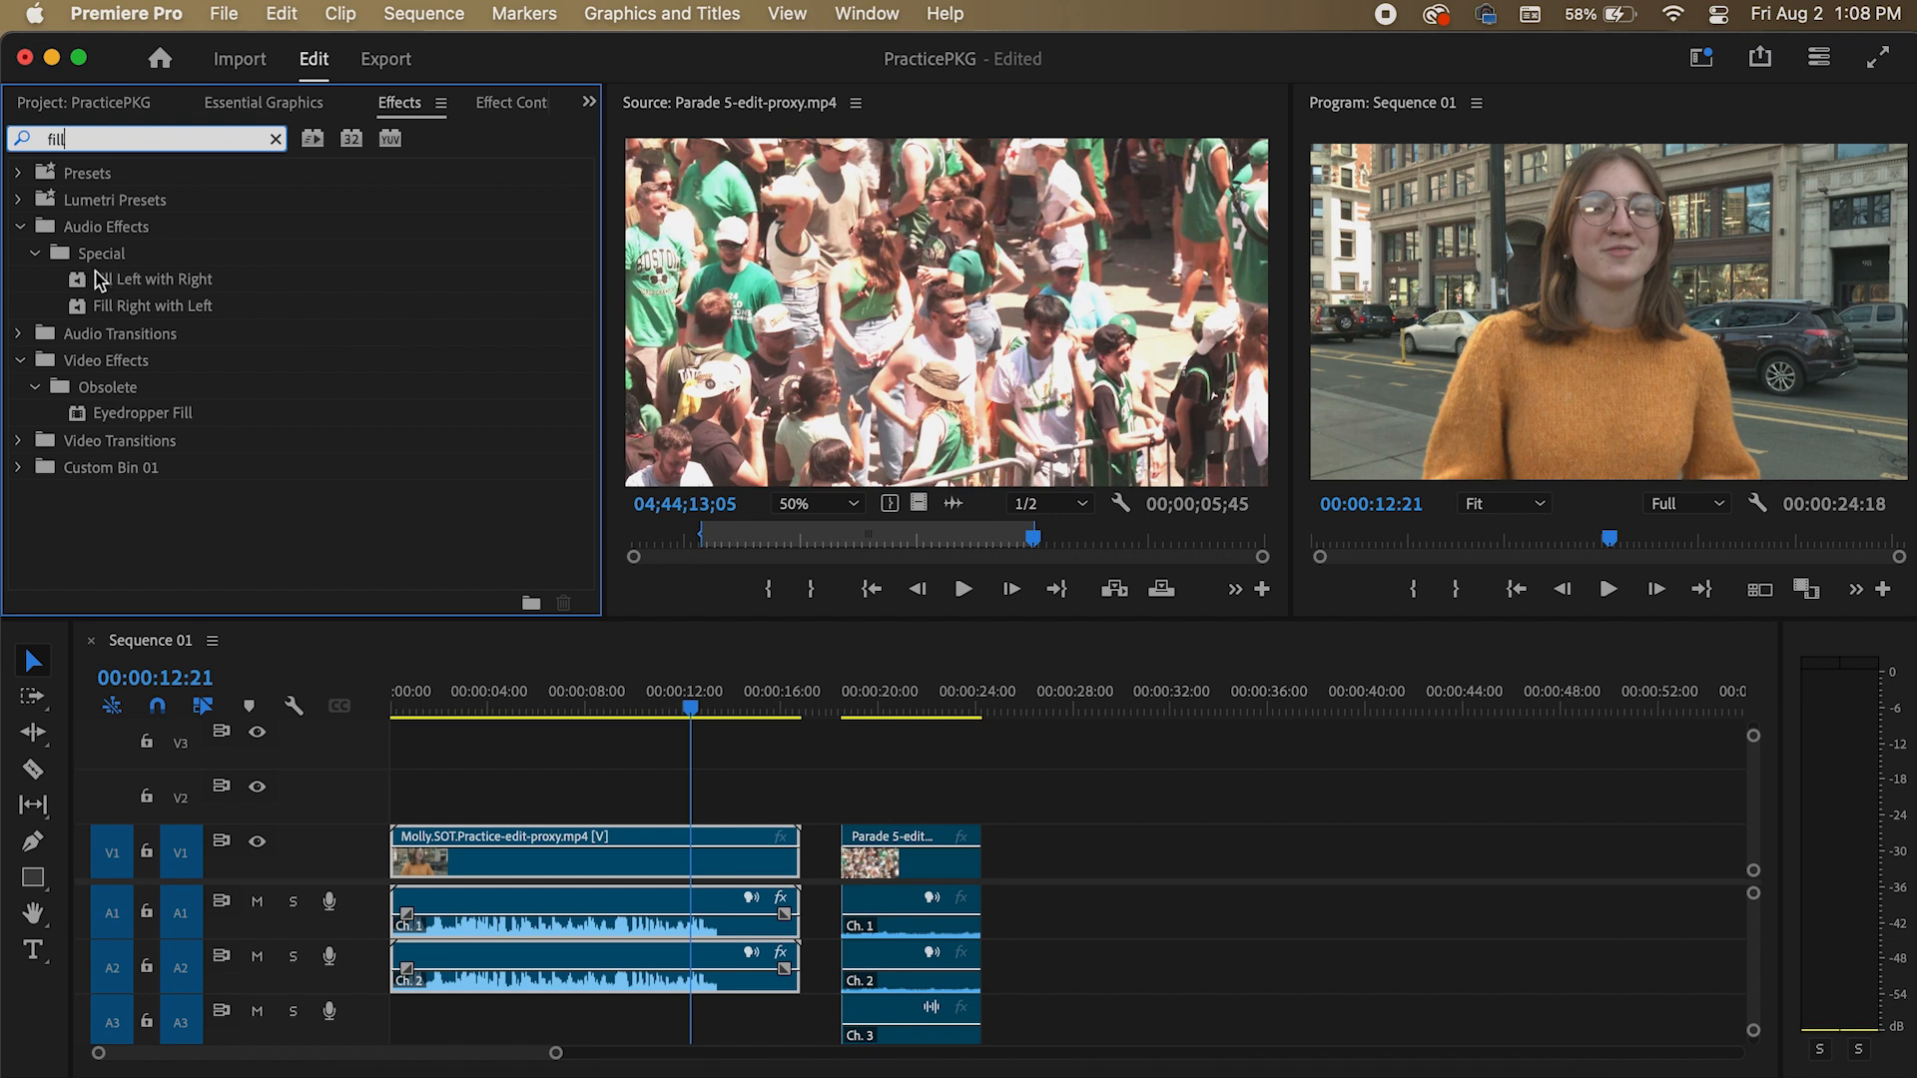
click(84, 283)
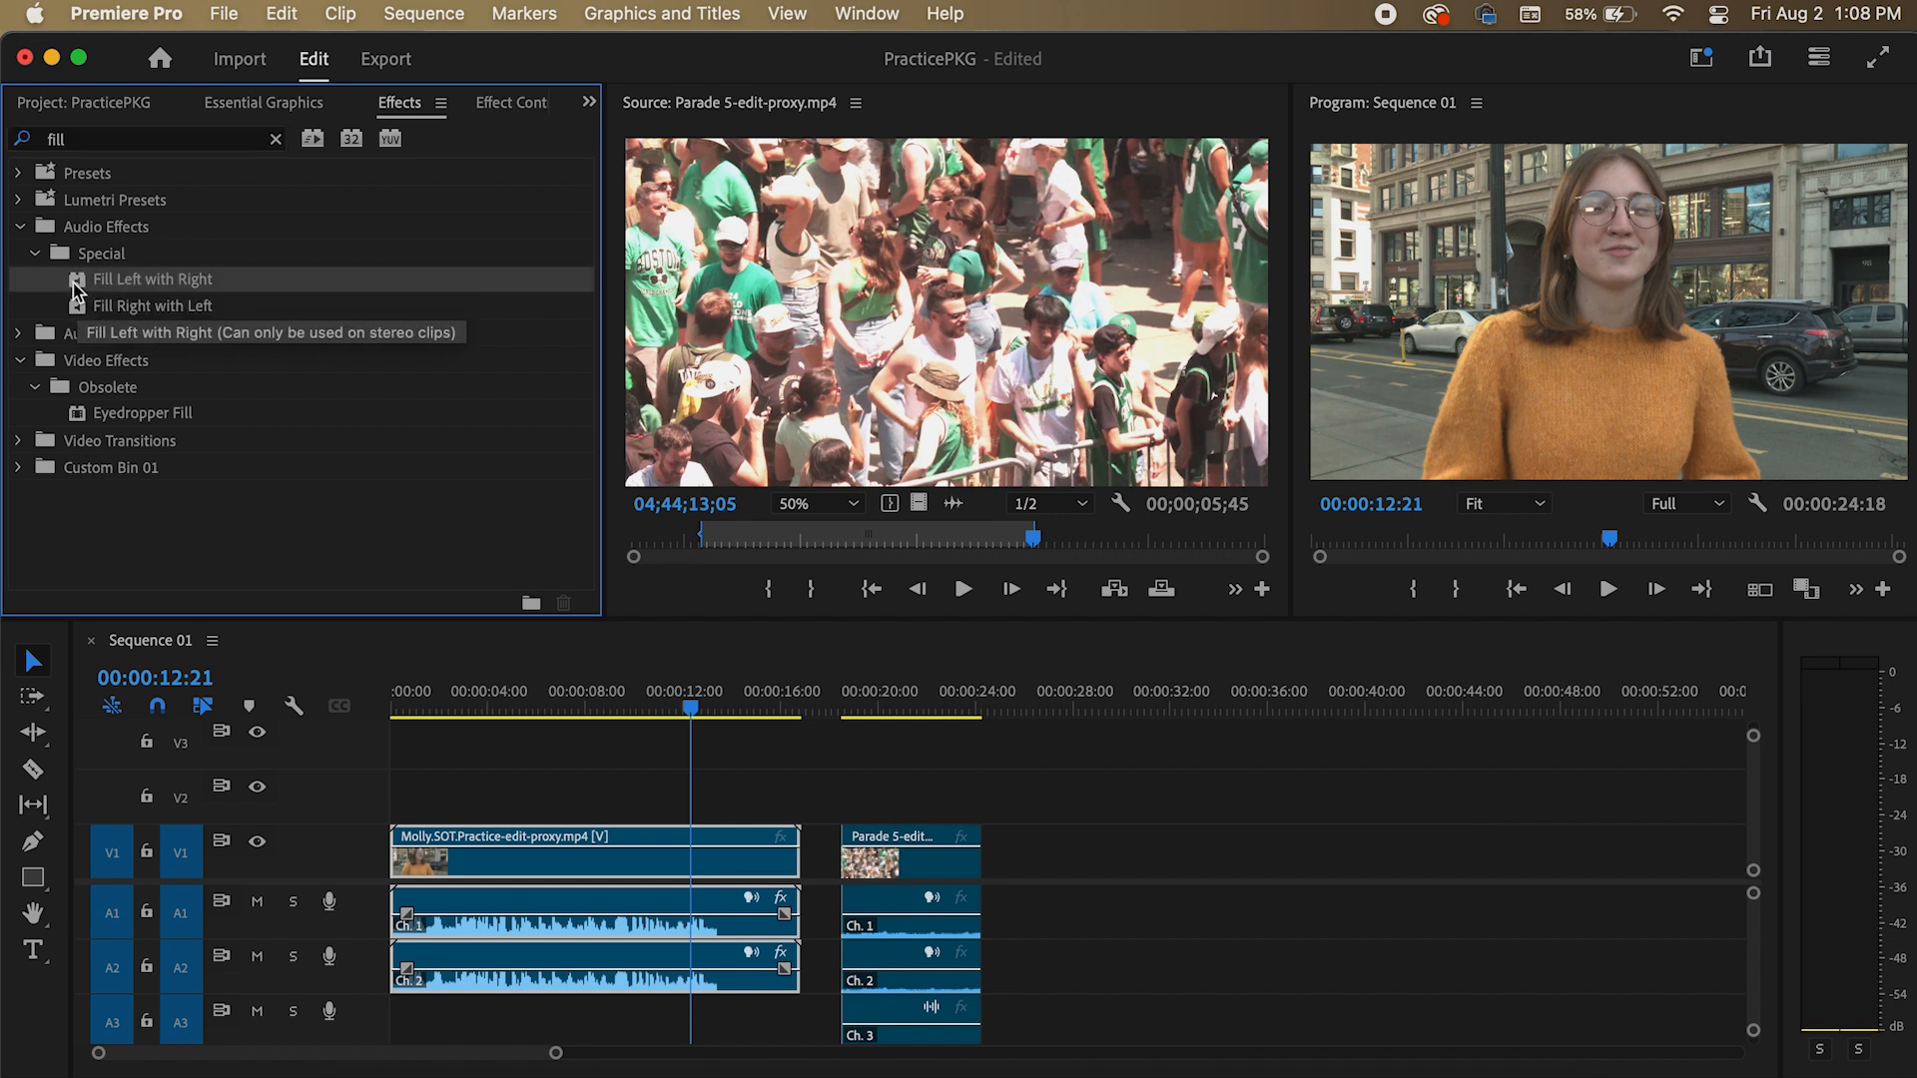
drag(504, 561, 104, 338)
- Select the Parade 1 clip in the Parade 1-edit-proxy sequence and play it from near its start to check both audio channels
click(929, 719)
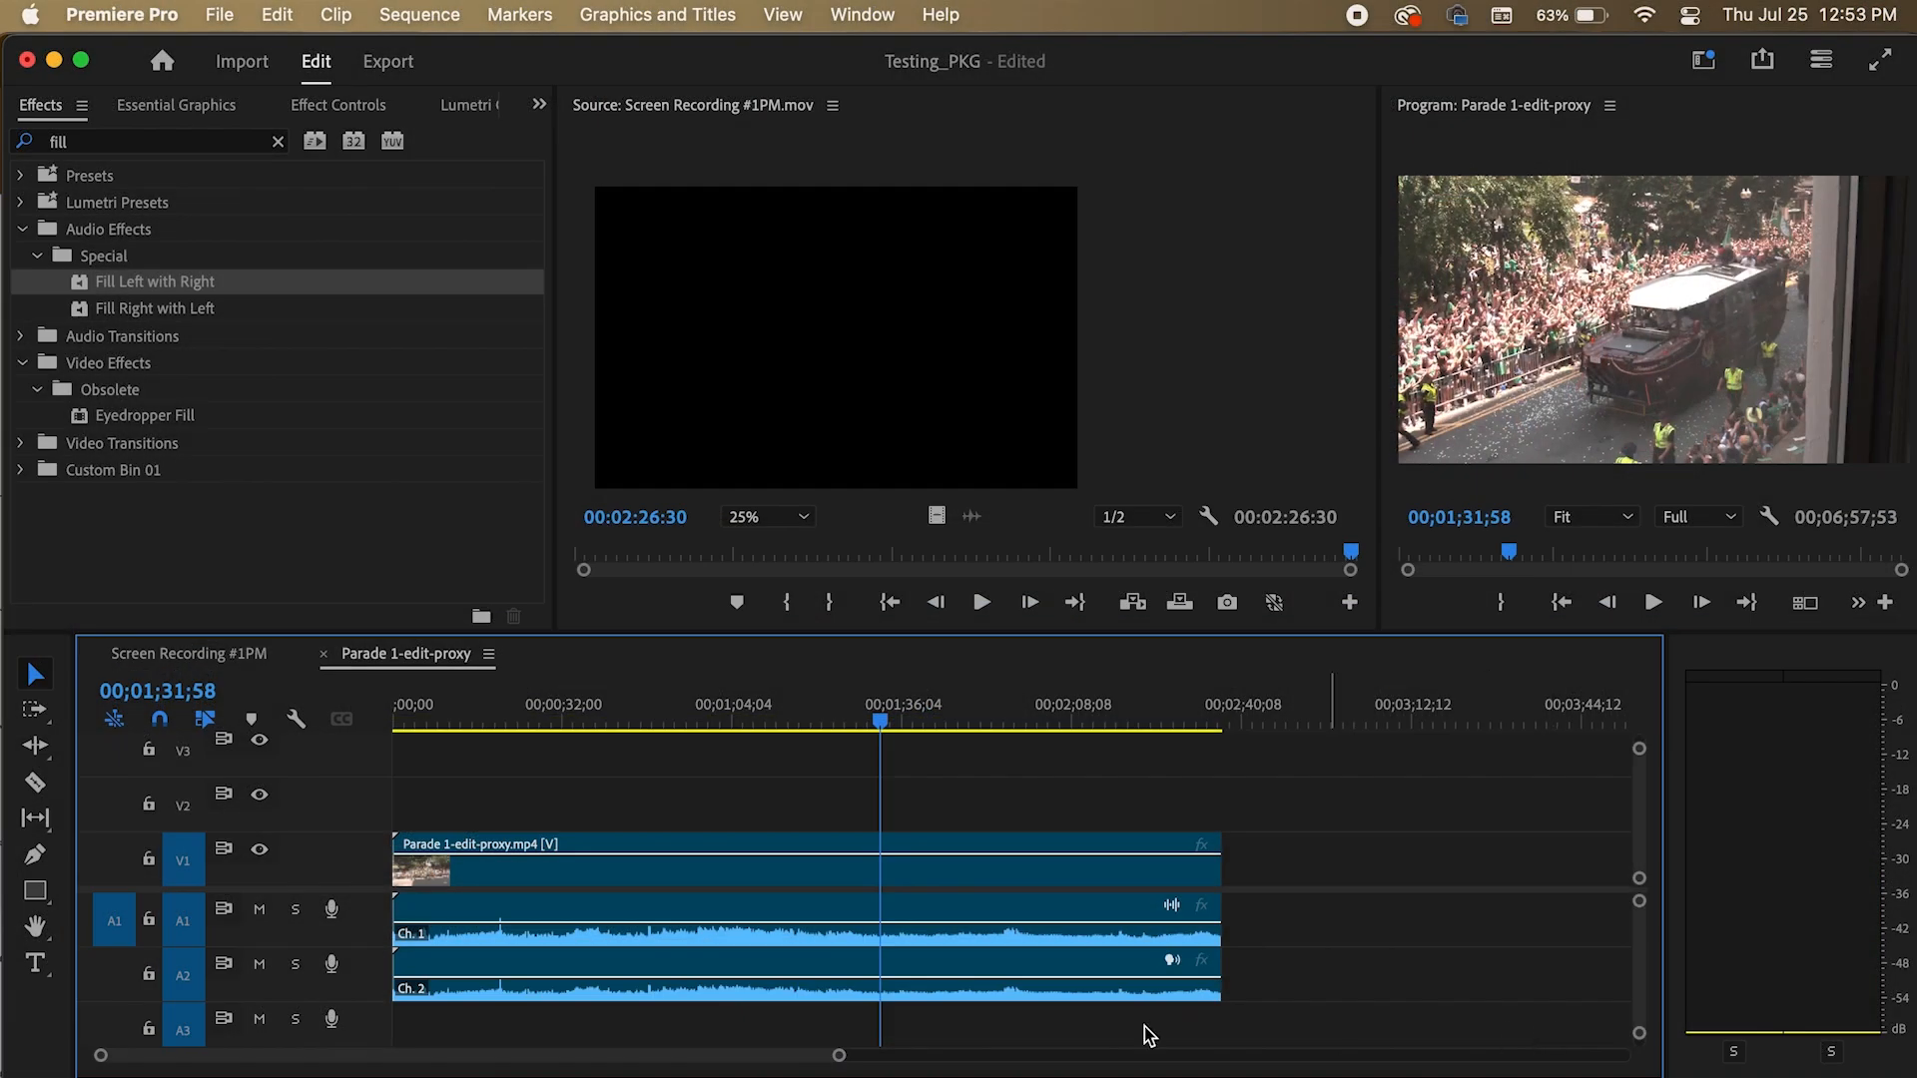
click(703, 910)
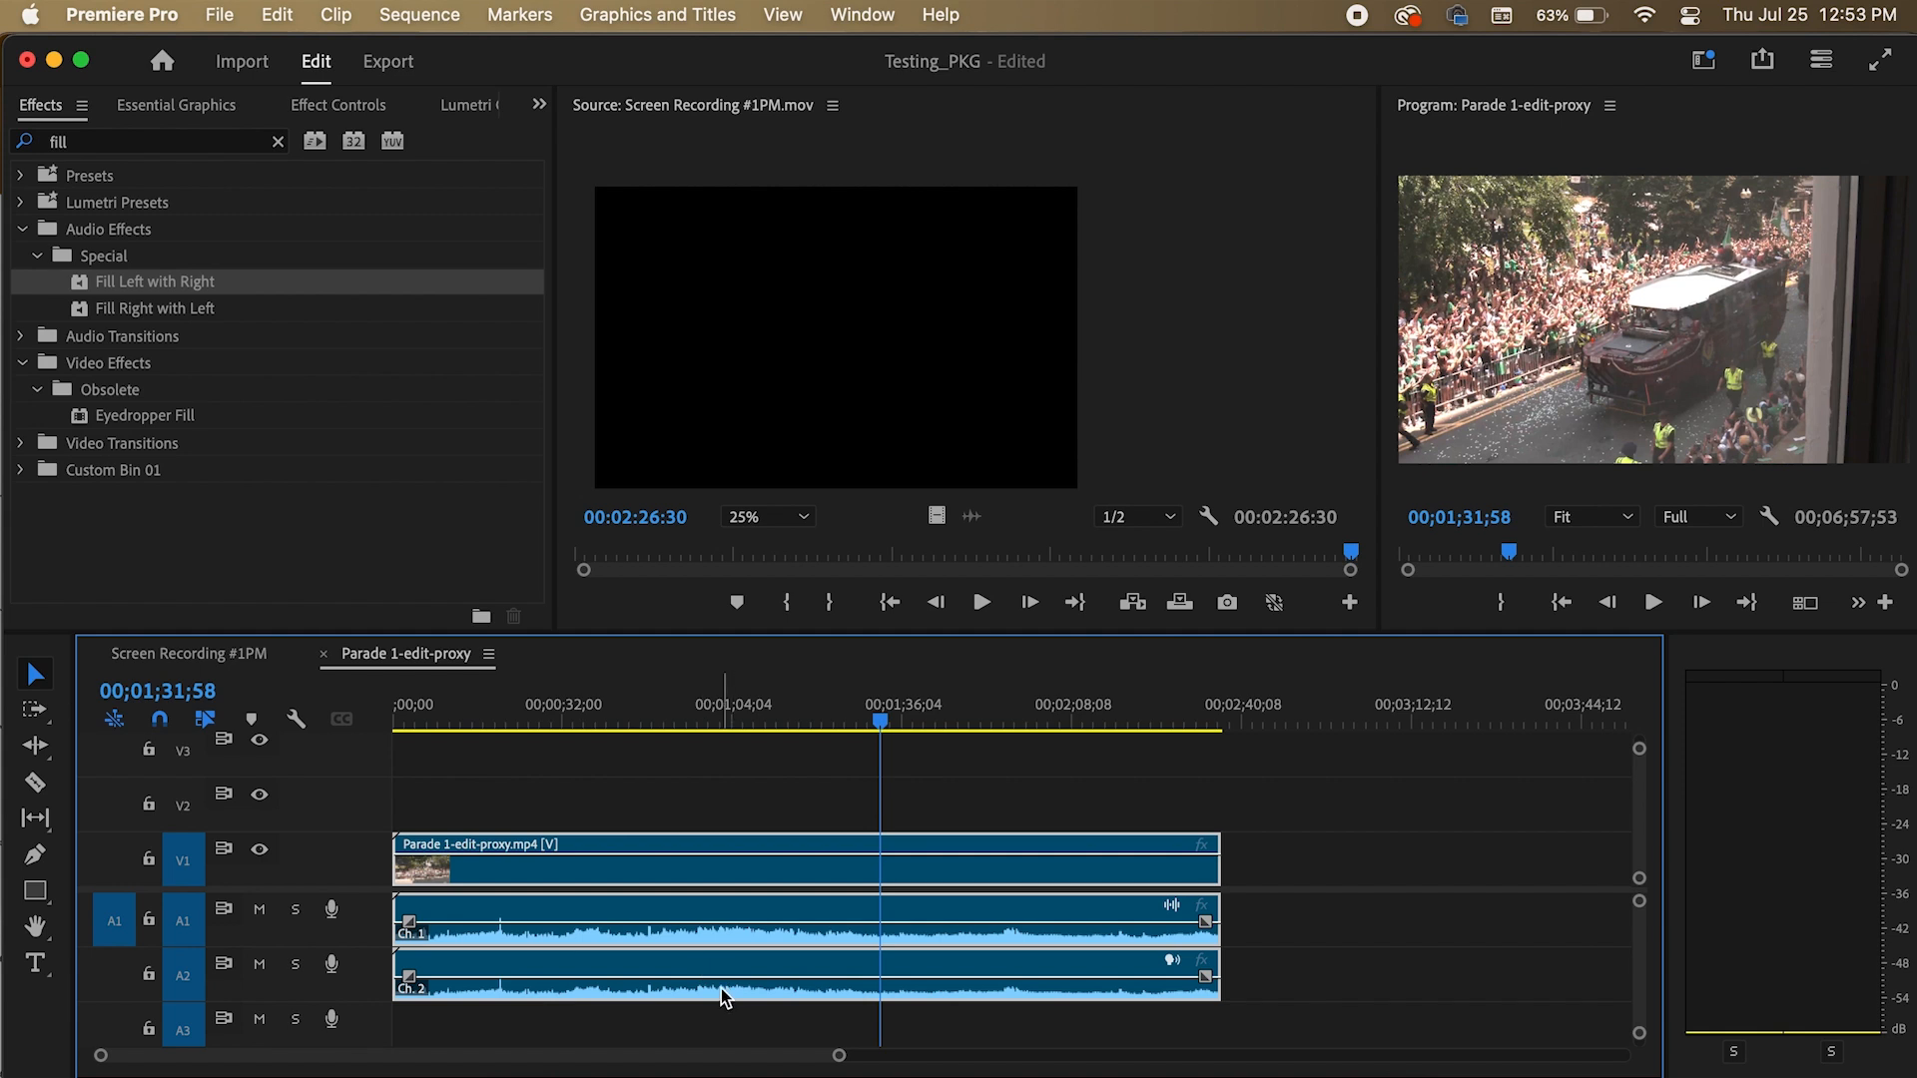
scroll(721, 989, up, 2)
scroll(1543, 887, right, 2)
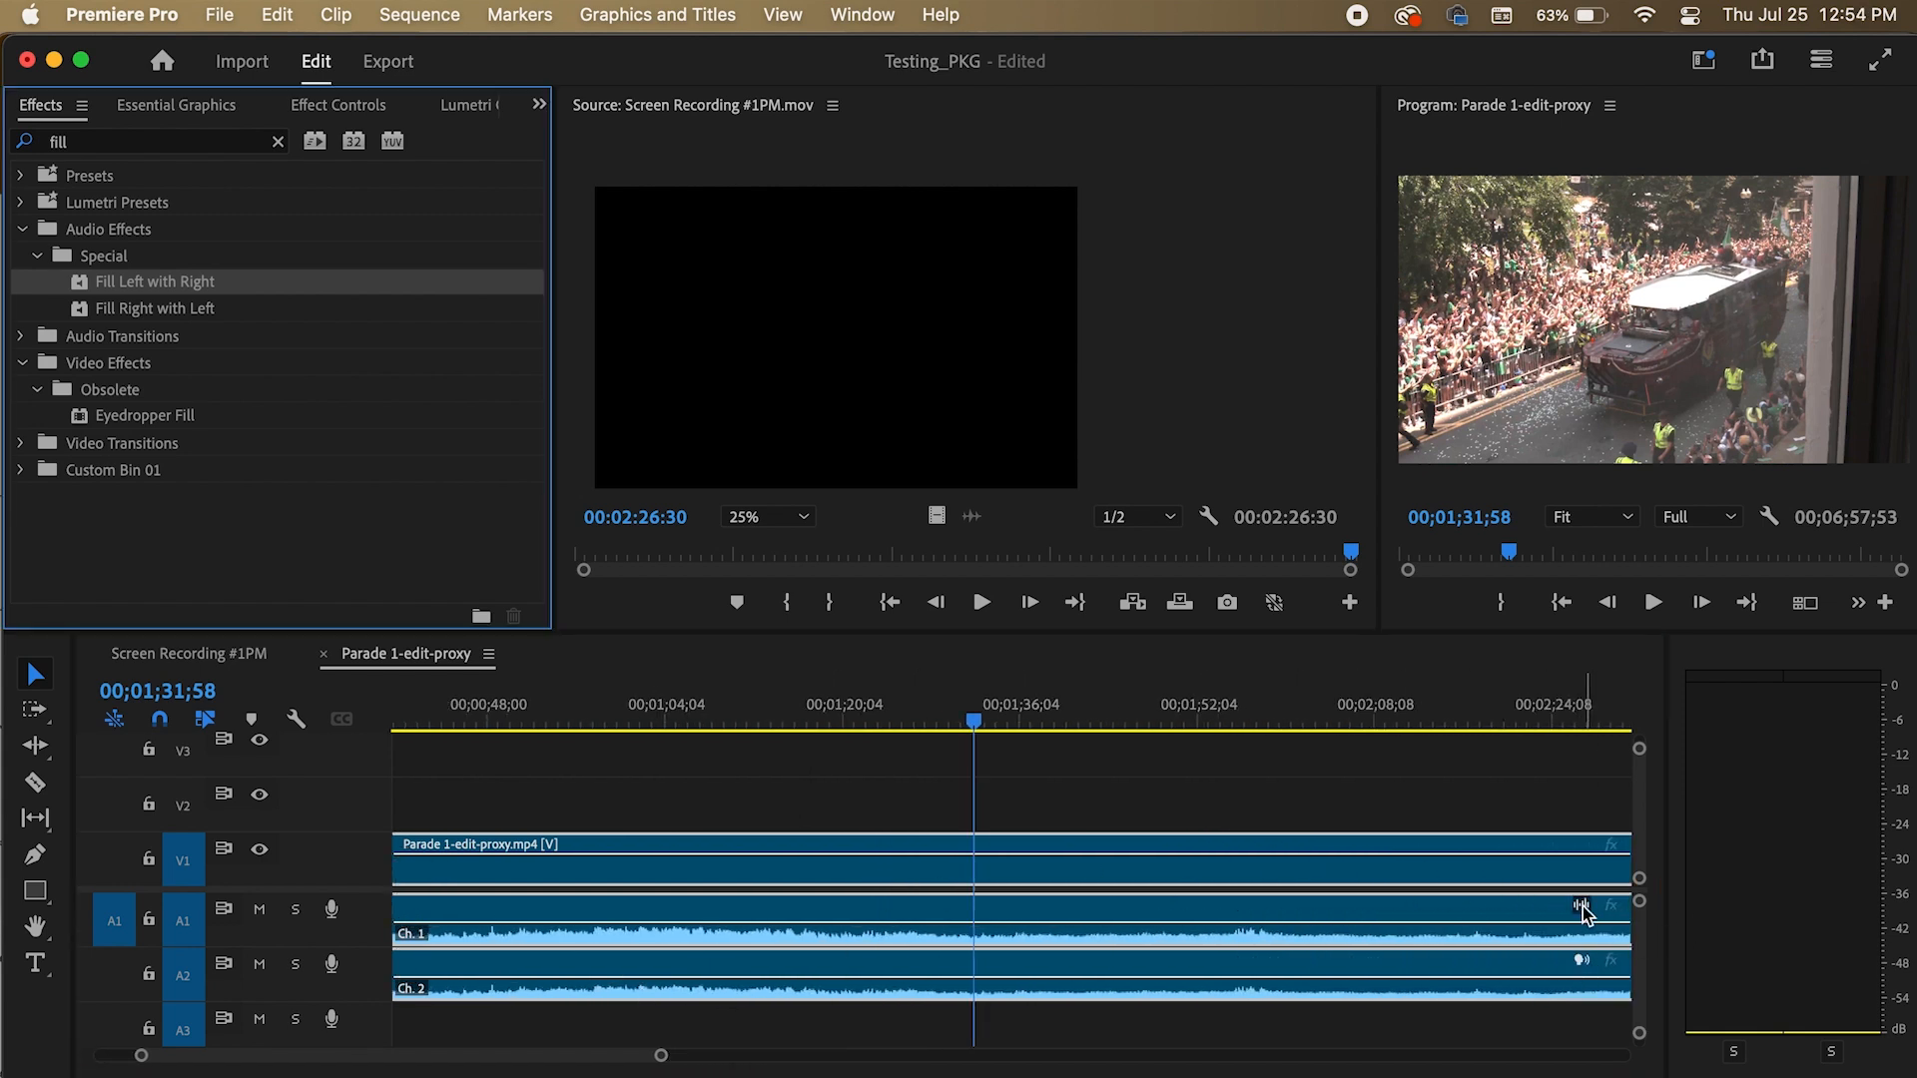
scroll(1585, 960, down, 3)
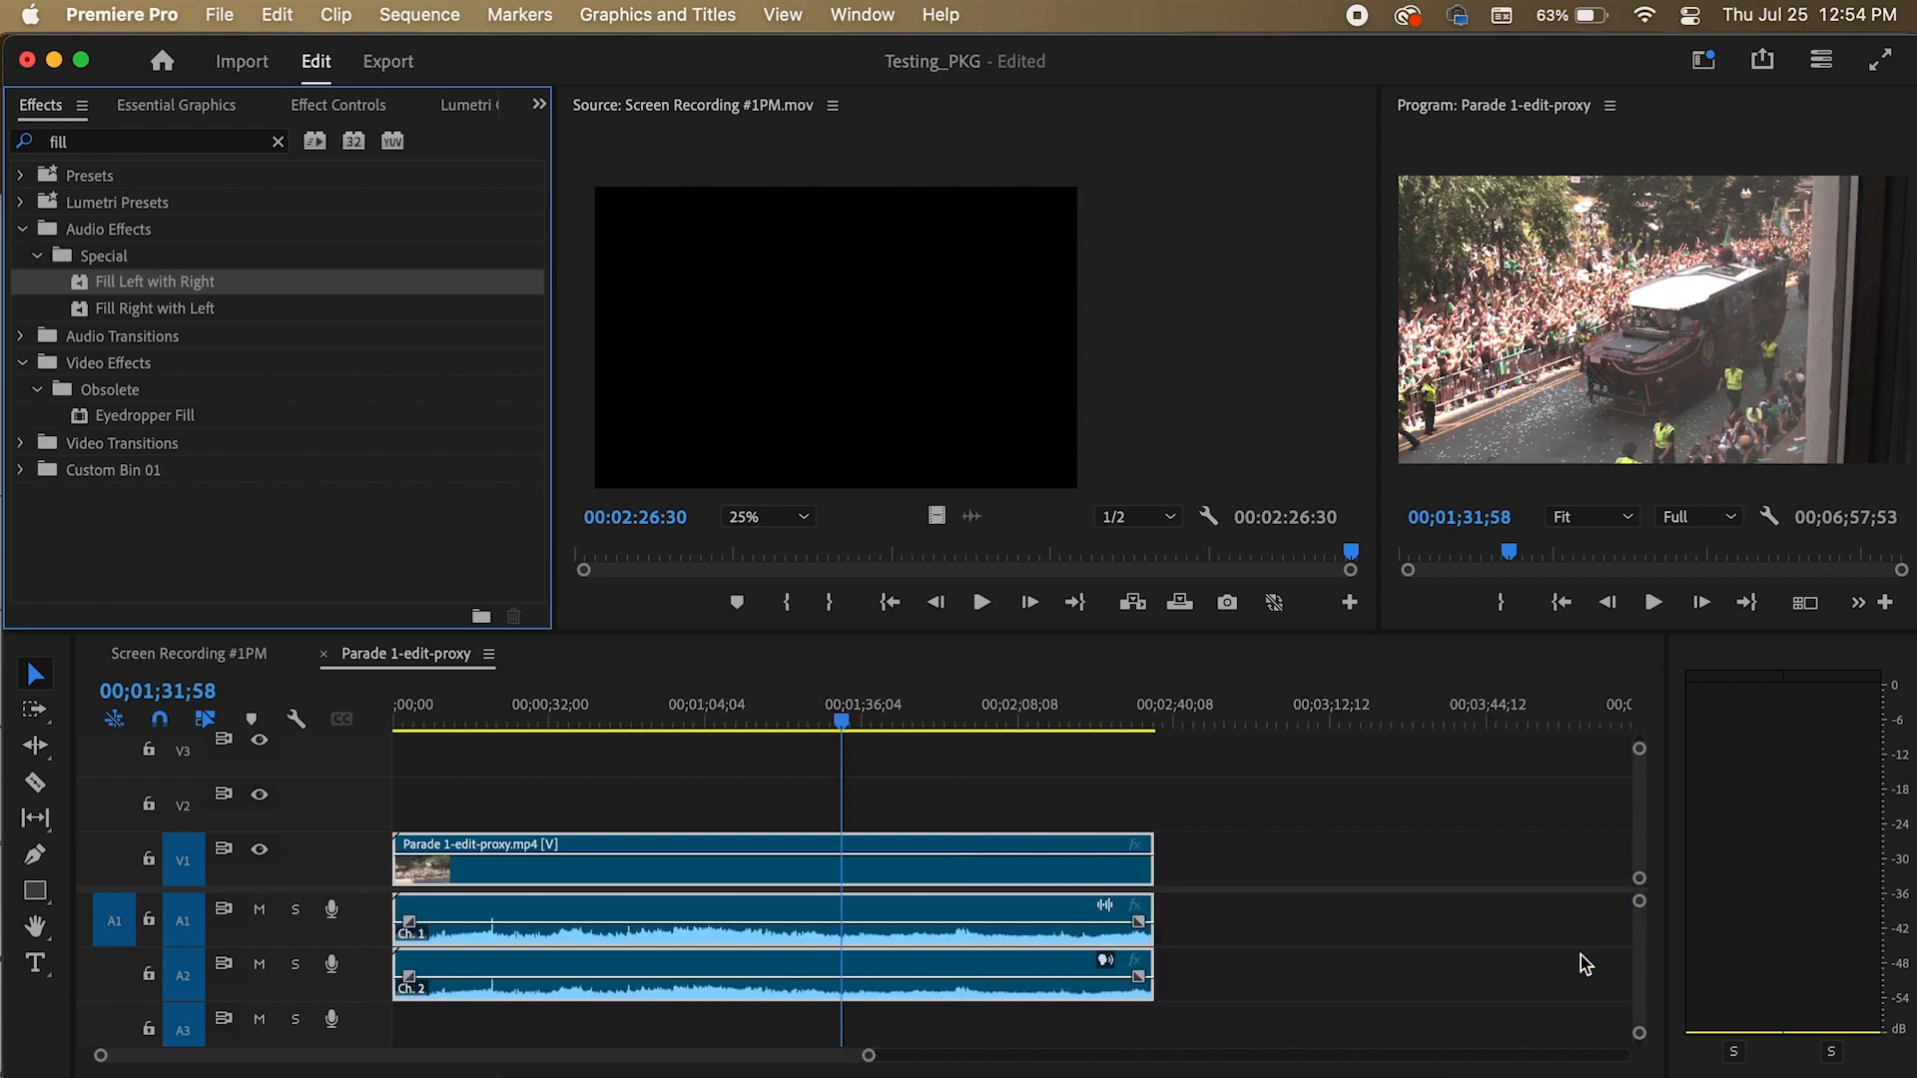
click(423, 705)
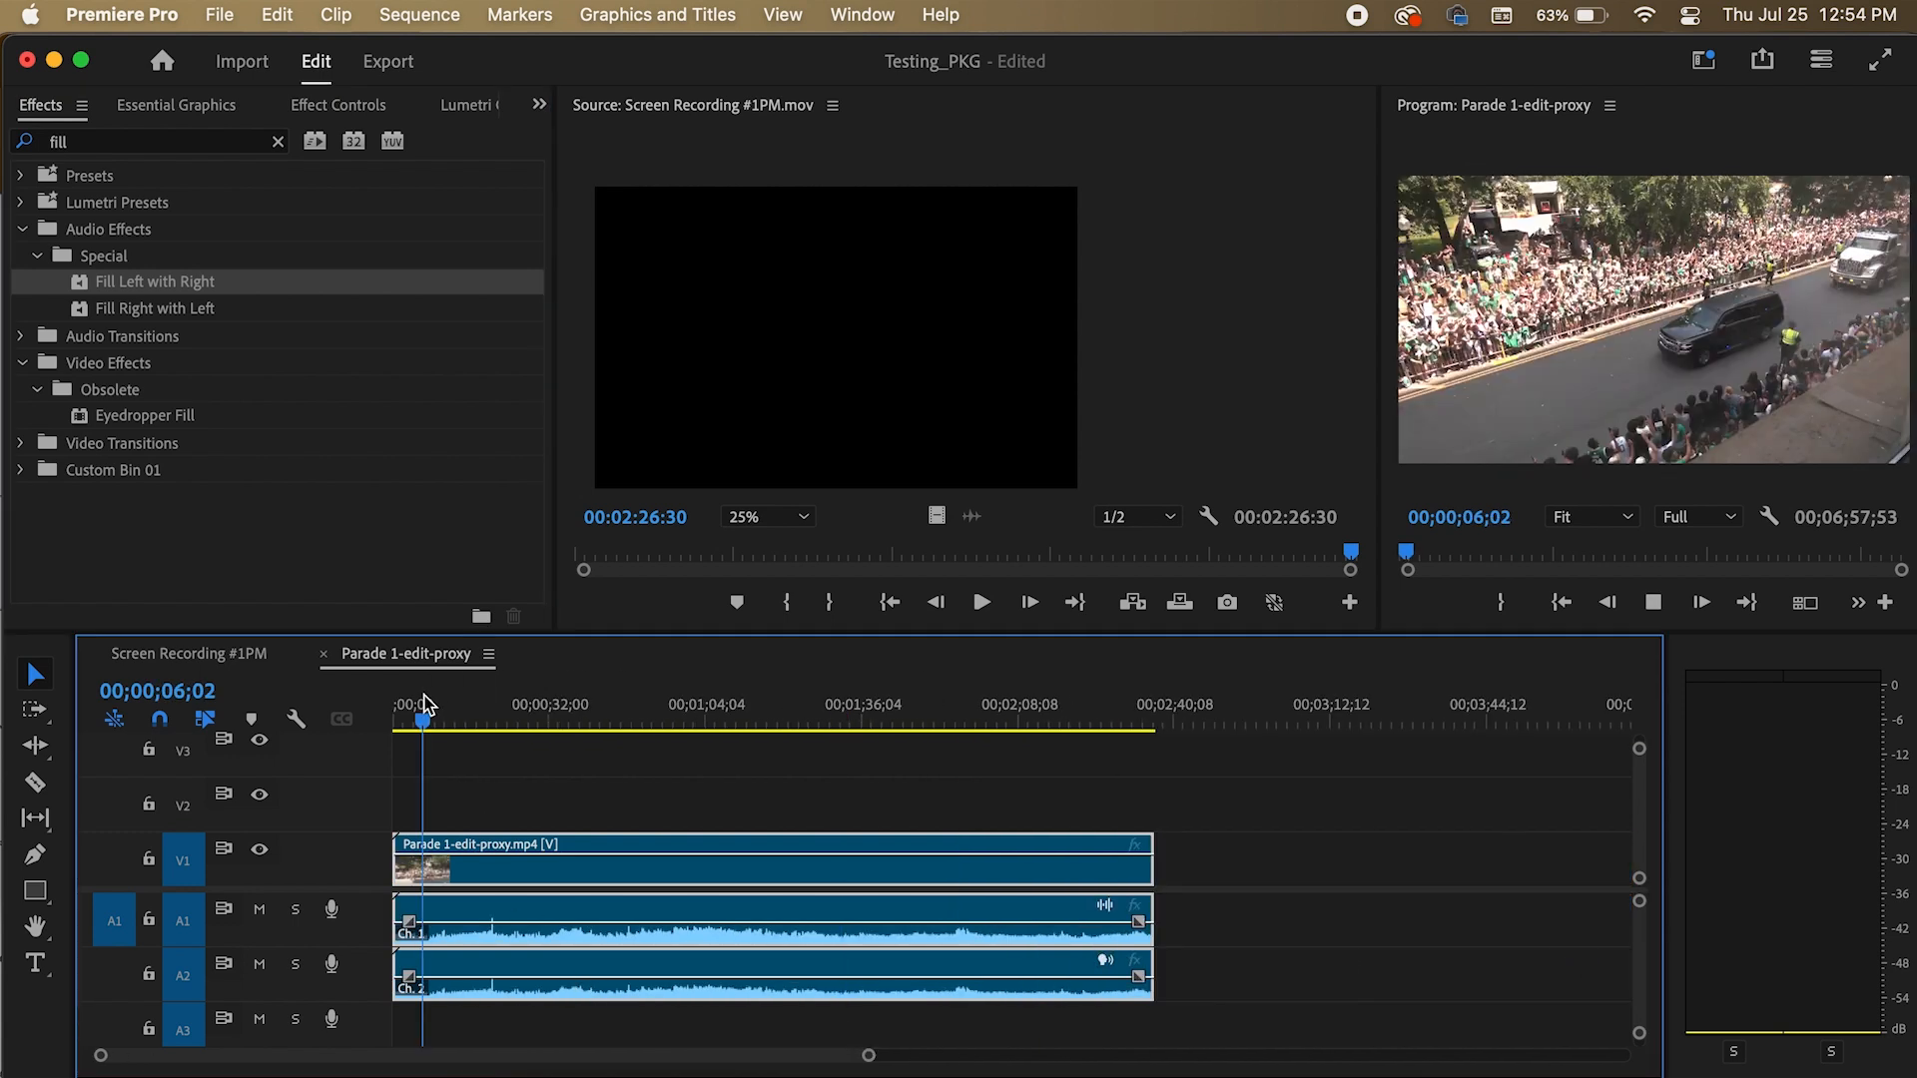
key(space)
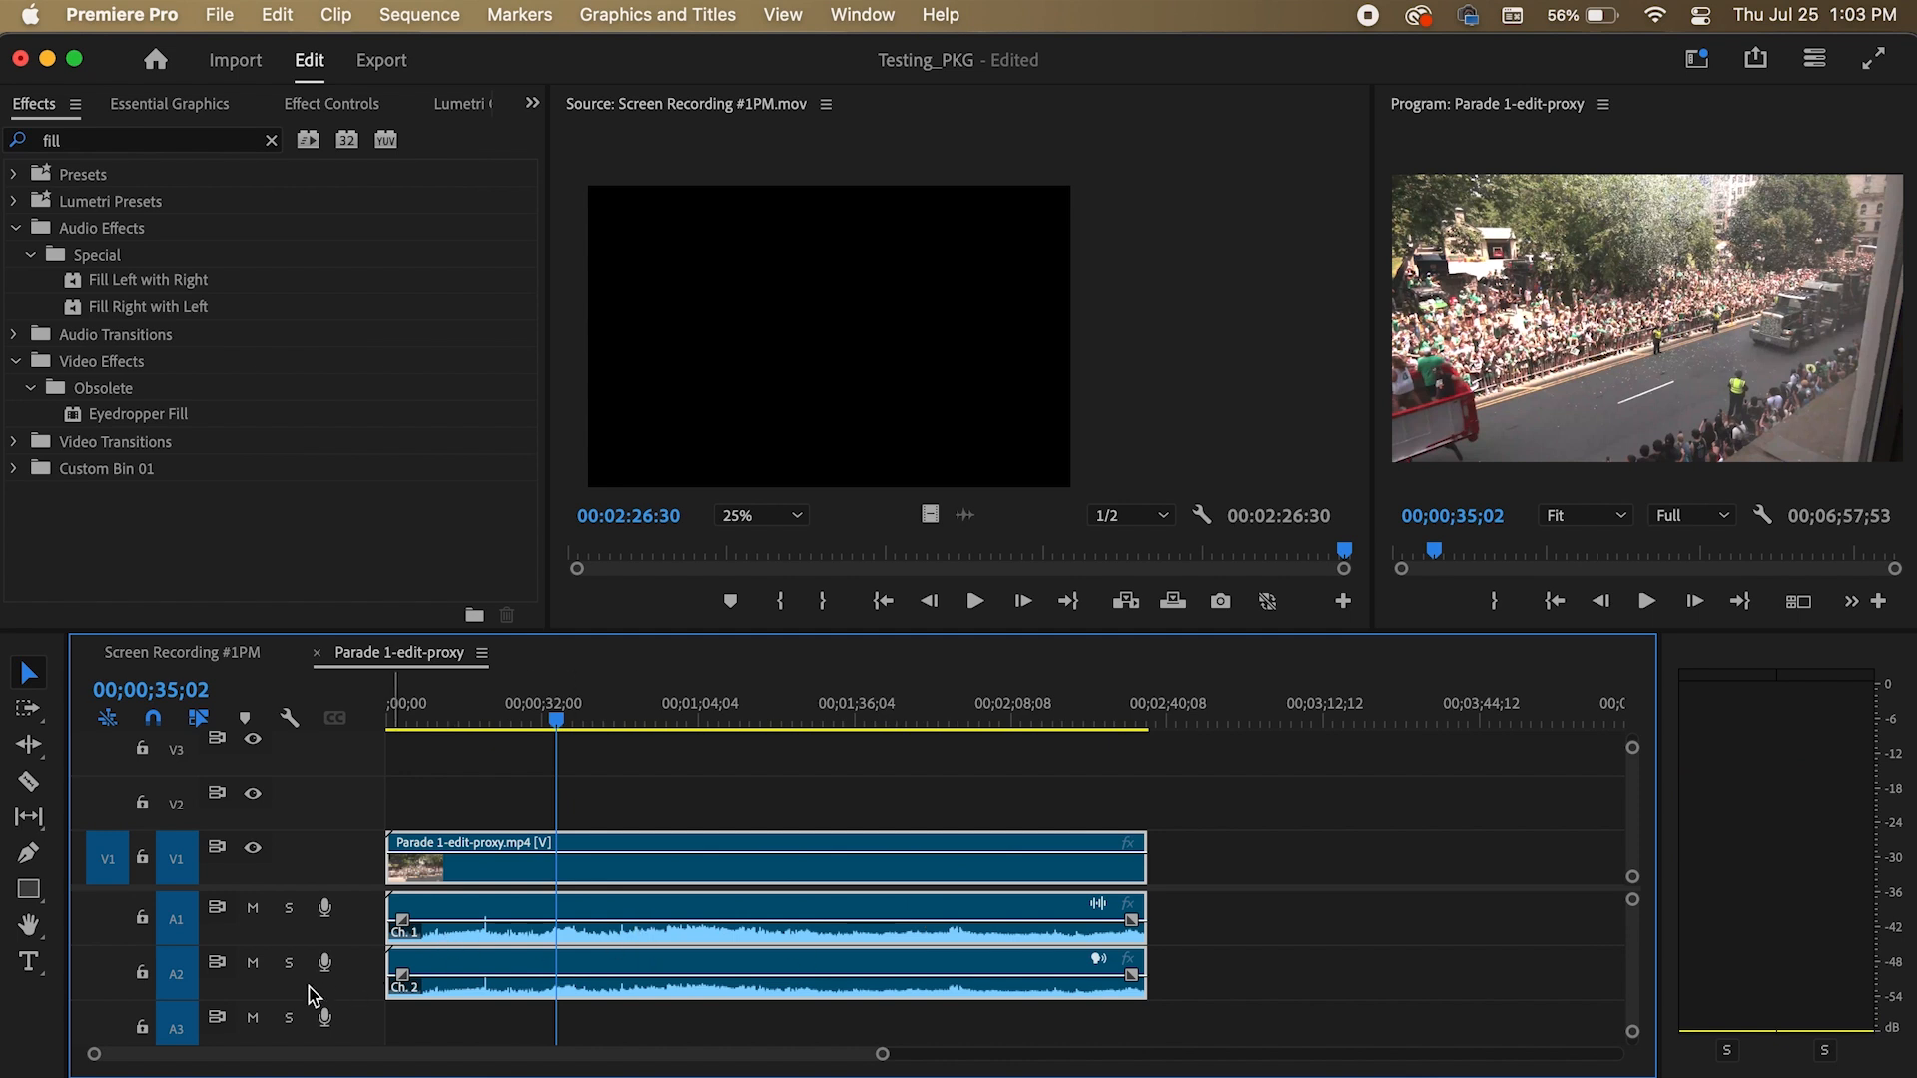
- Delete the Parade 1 clip's audio on A2, keeping V1 and A1 locked only during the deletion
click(141, 919)
click(142, 856)
key(Delete)
click(143, 916)
click(142, 856)
- Open the Parade 1 clip in the Source monitor and place its audio only on A2, aligned with the sequence start
mouse_move(555, 929)
mouse_down()
mouse_move(672, 359)
mouse_move(704, 295)
mouse_up()
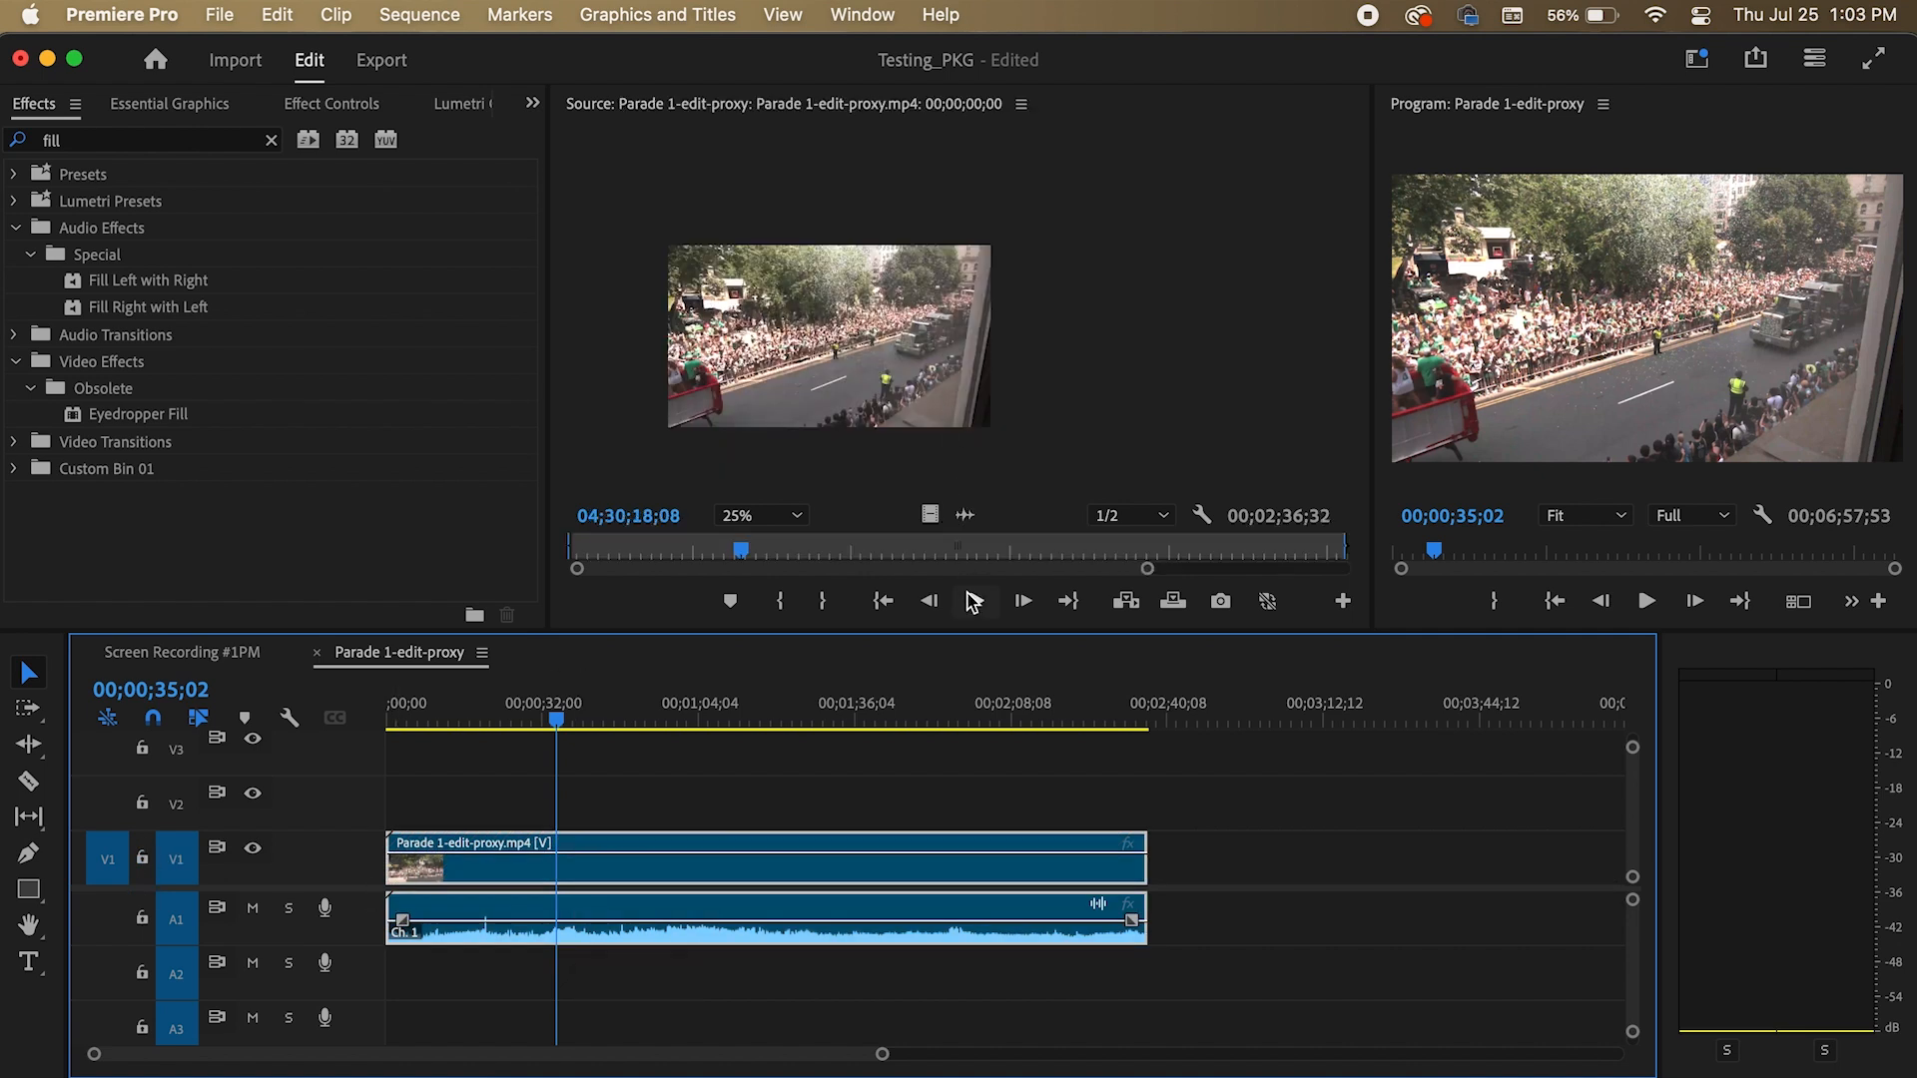
click(963, 516)
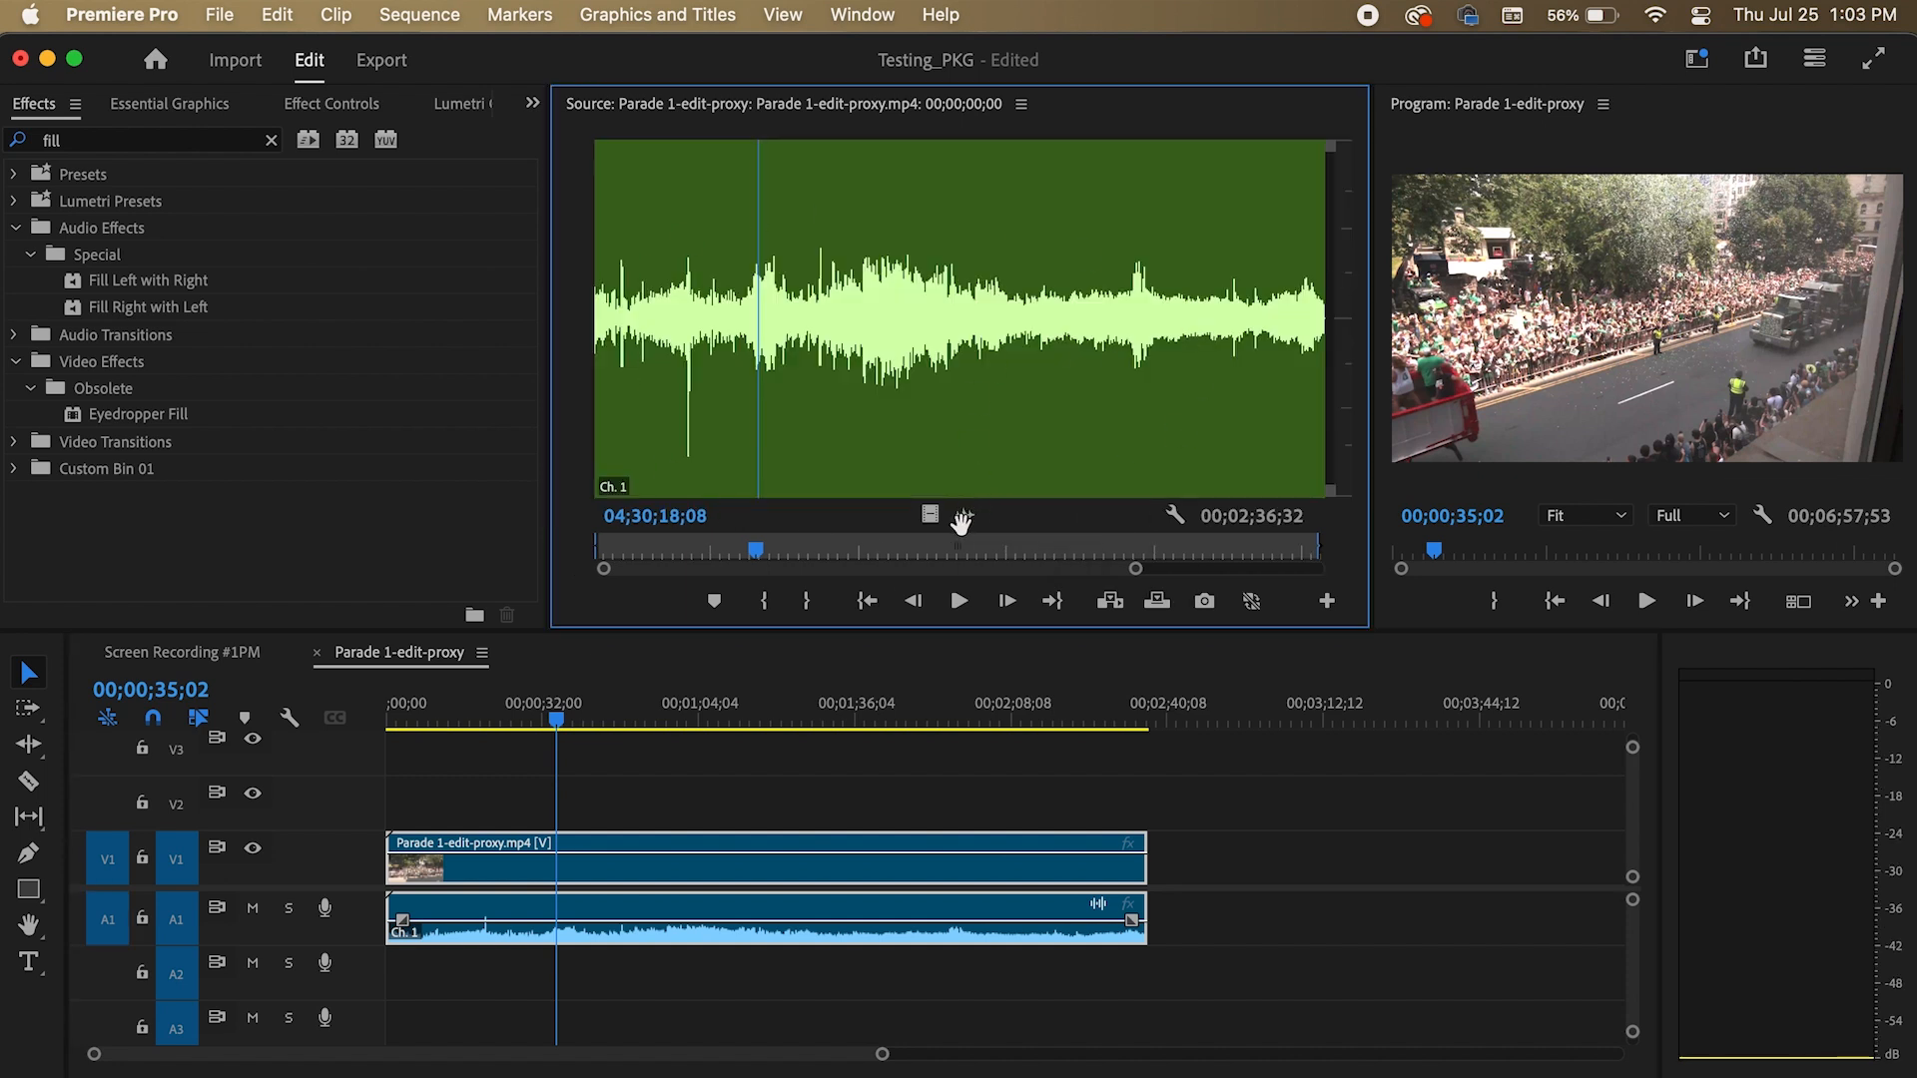
drag(963, 518, 380, 983)
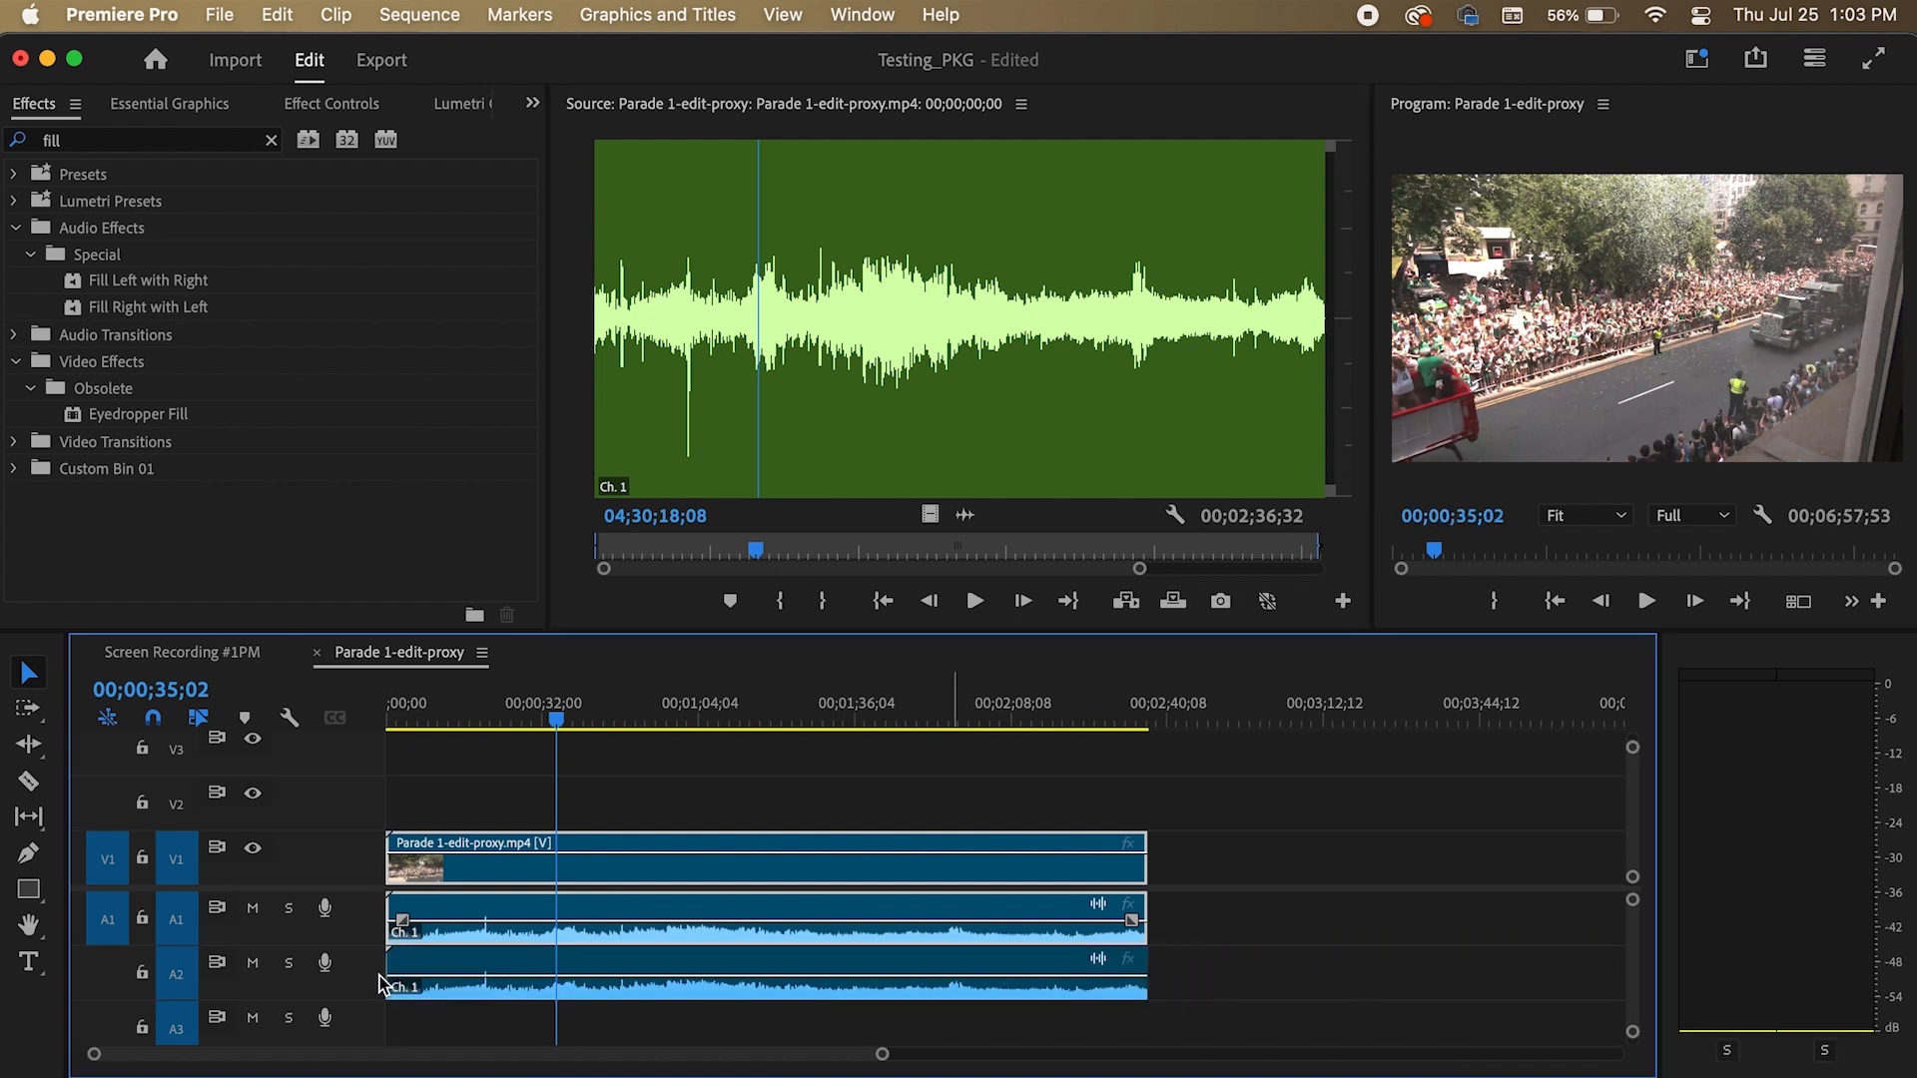
click(425, 991)
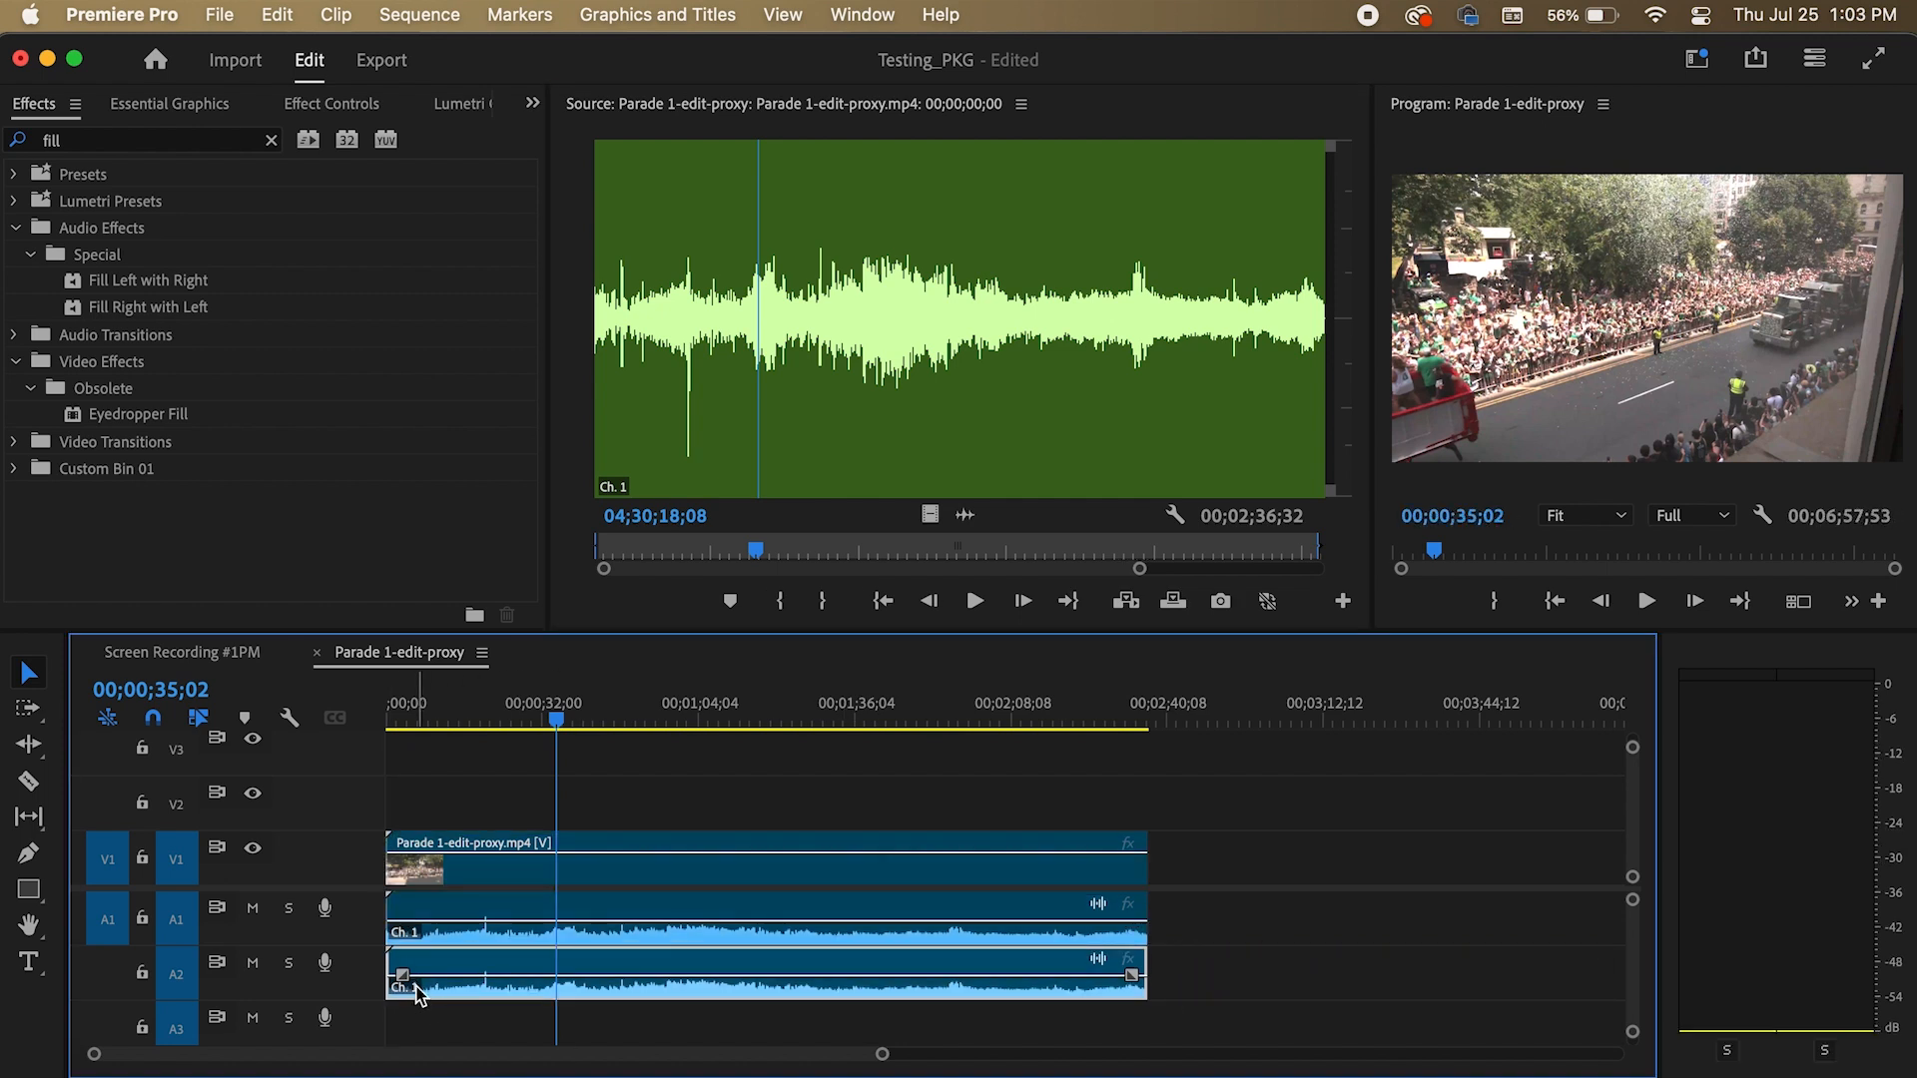
- Lower the volume of the Parade 1 audio on A1 and play from 00;00;10;00 to check the levels
click(434, 937)
click(418, 713)
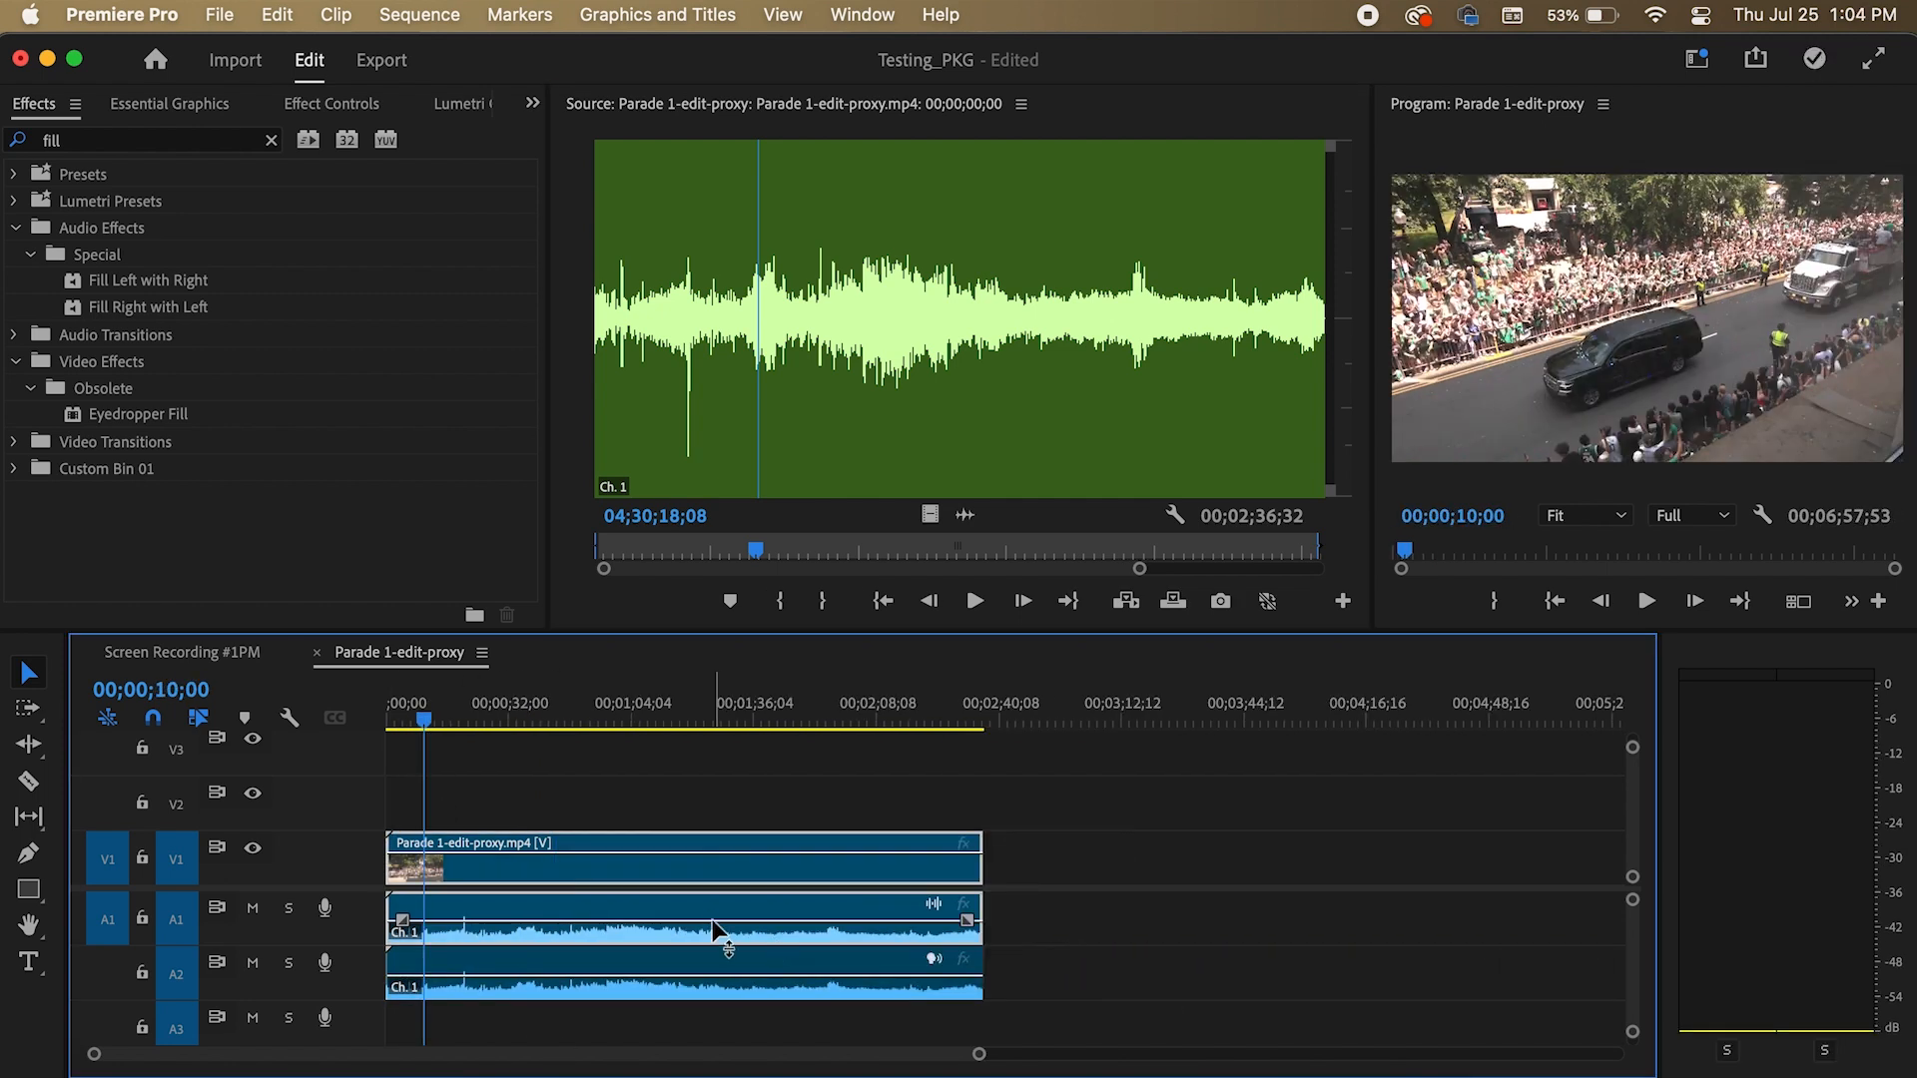
mouse_move(710, 919)
mouse_down()
mouse_move(707, 966)
mouse_move(751, 968)
mouse_move(711, 913)
mouse_move(712, 933)
mouse_up()
key(space)
key(space)
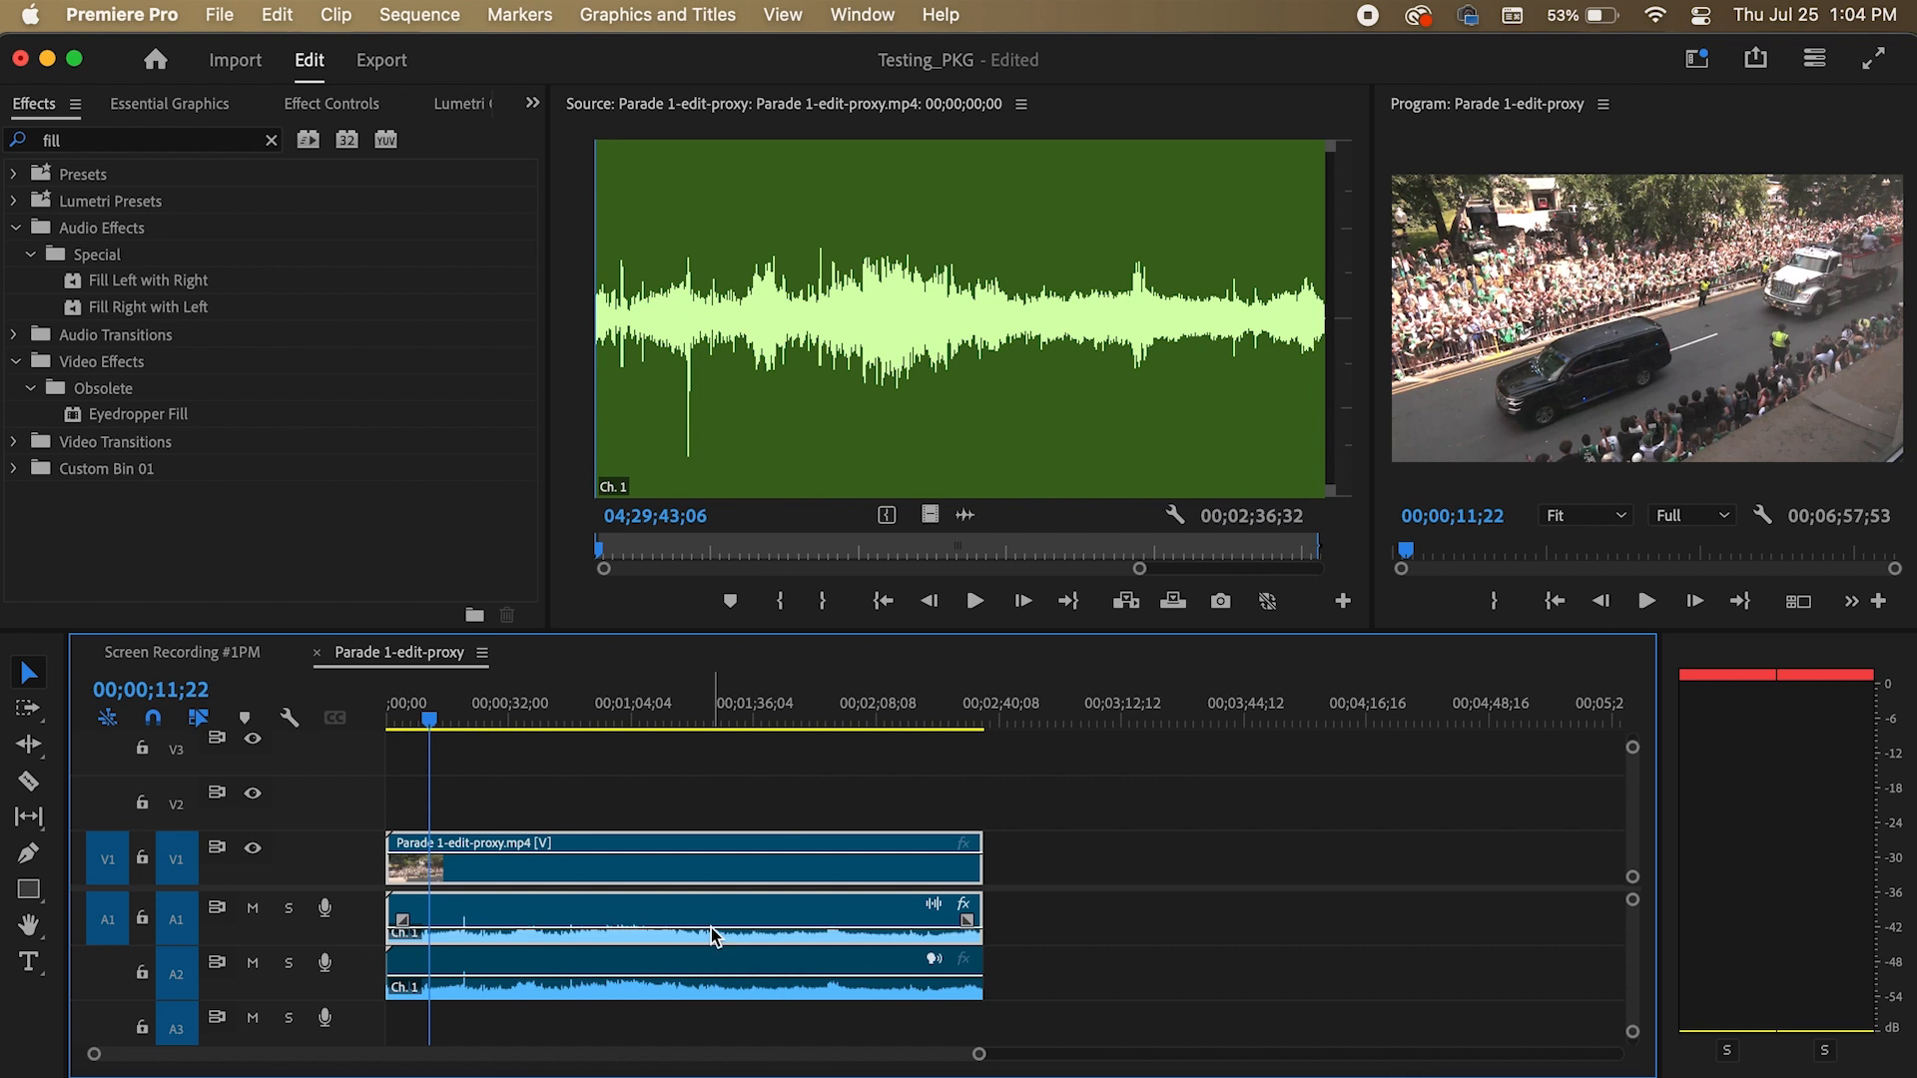
key(space)
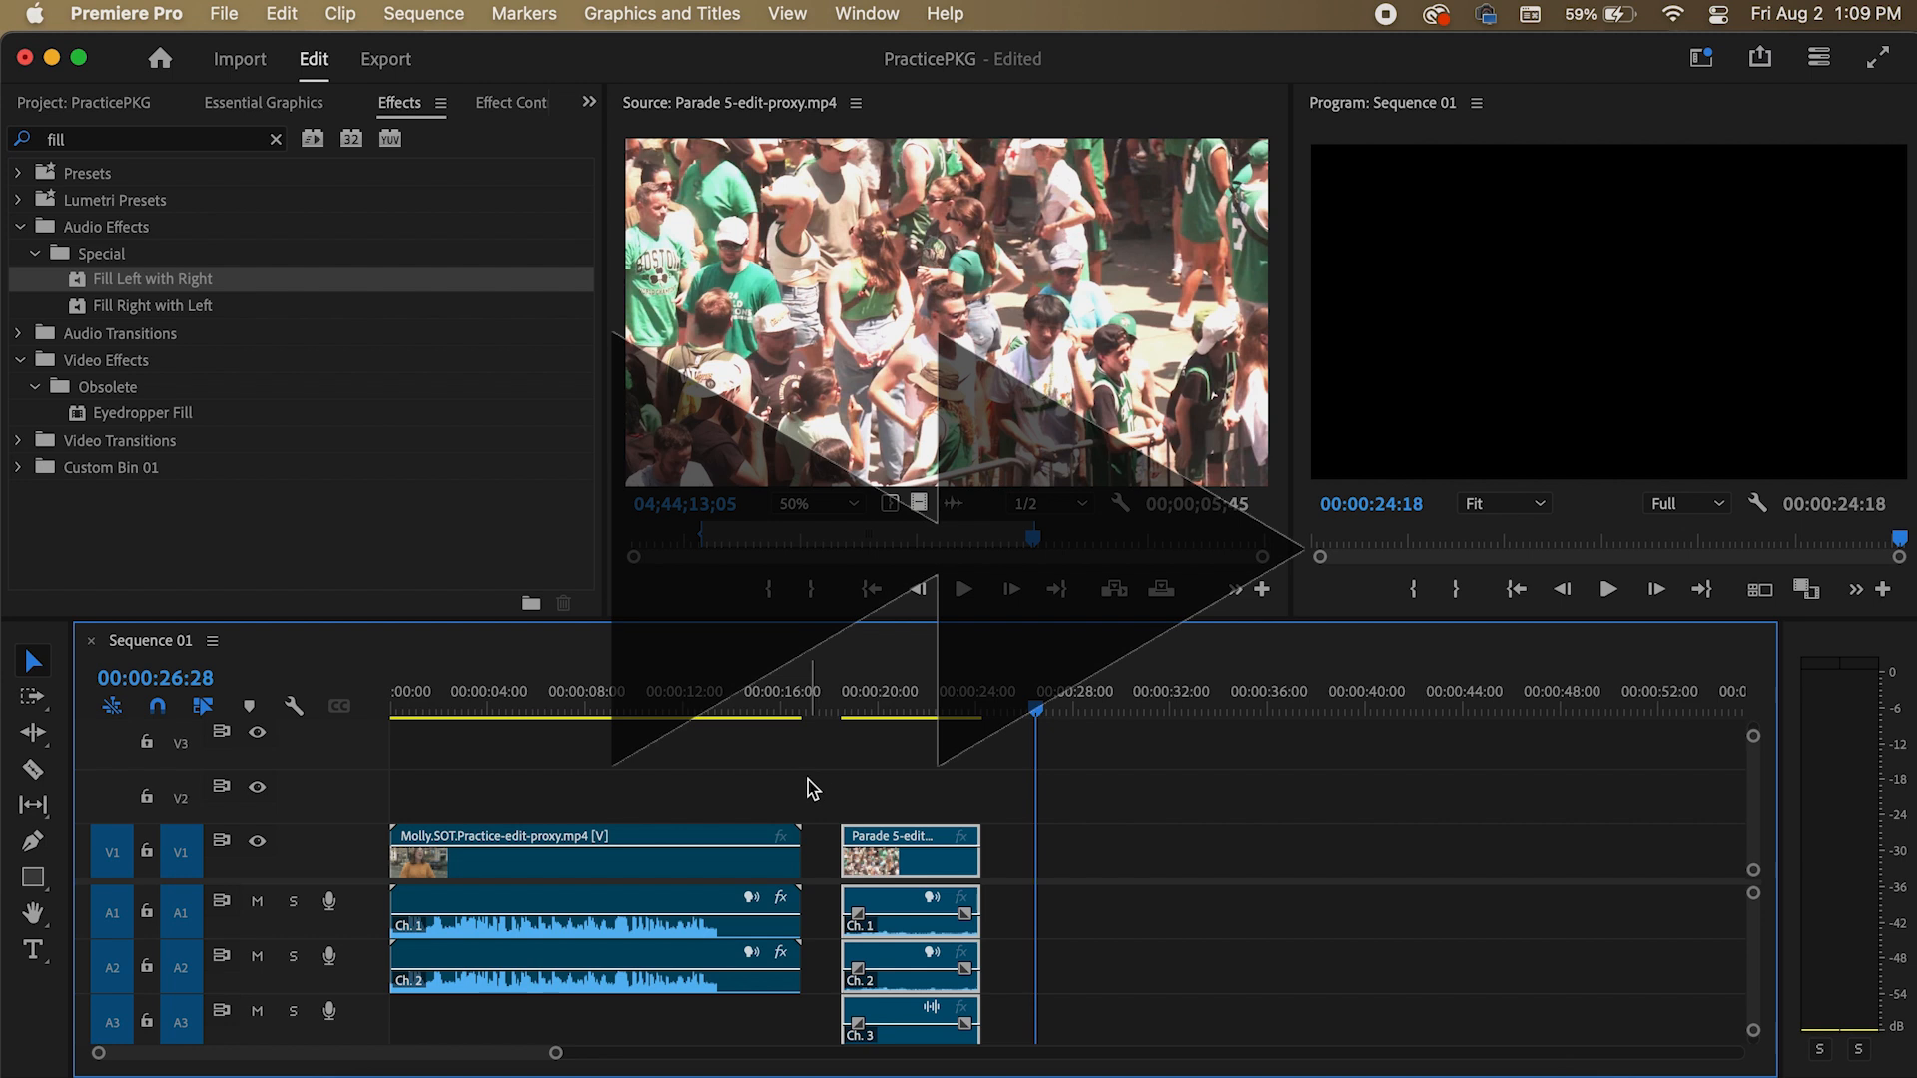
- In Sequence 01, delete the Parade 5 clip's audio with V1 temporarily locked and move its video onto V2 above the Molly clip
click(146, 852)
key(Delete)
click(146, 852)
drag(887, 867, 596, 813)
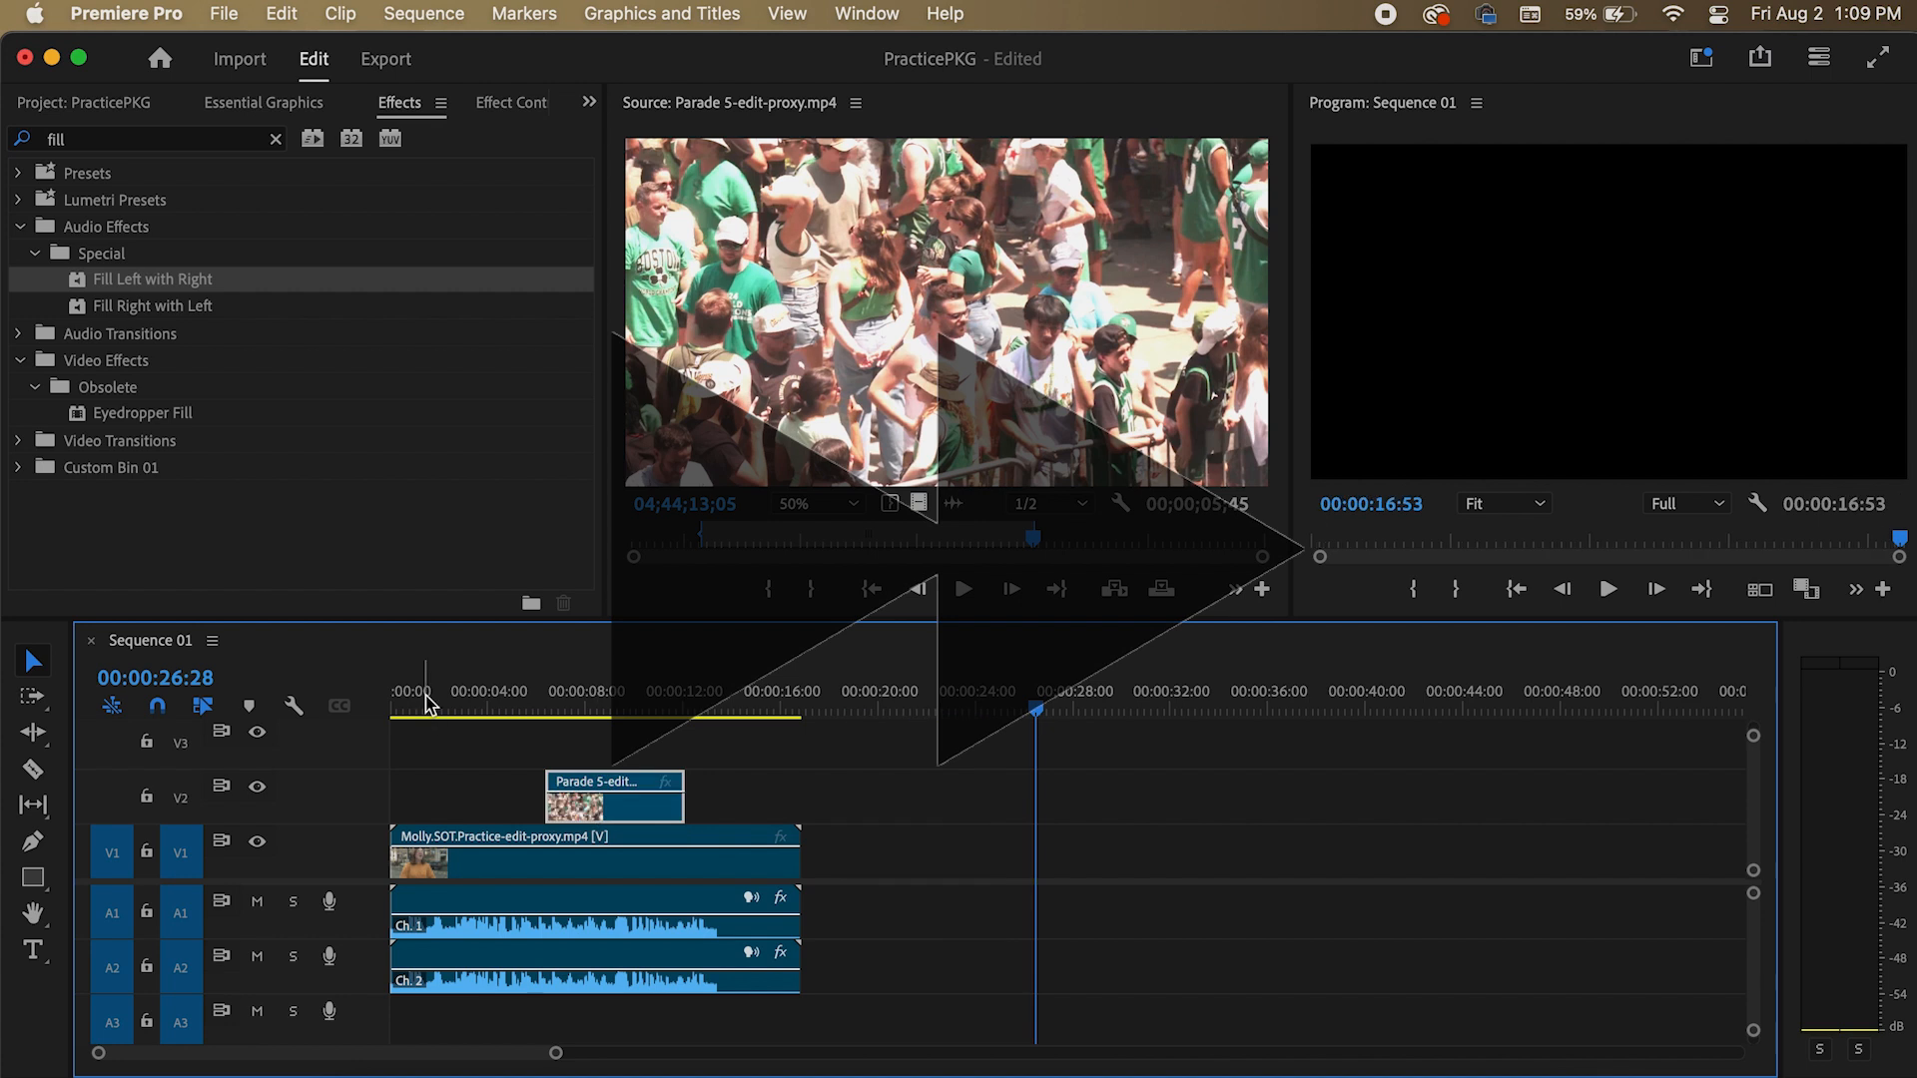
- Play Sequence 01 to about 00:00:07:38, start the Parade 5 clip there and extend it to the Molly clip's end, duration 00:00:09:15
click(431, 711)
key(space)
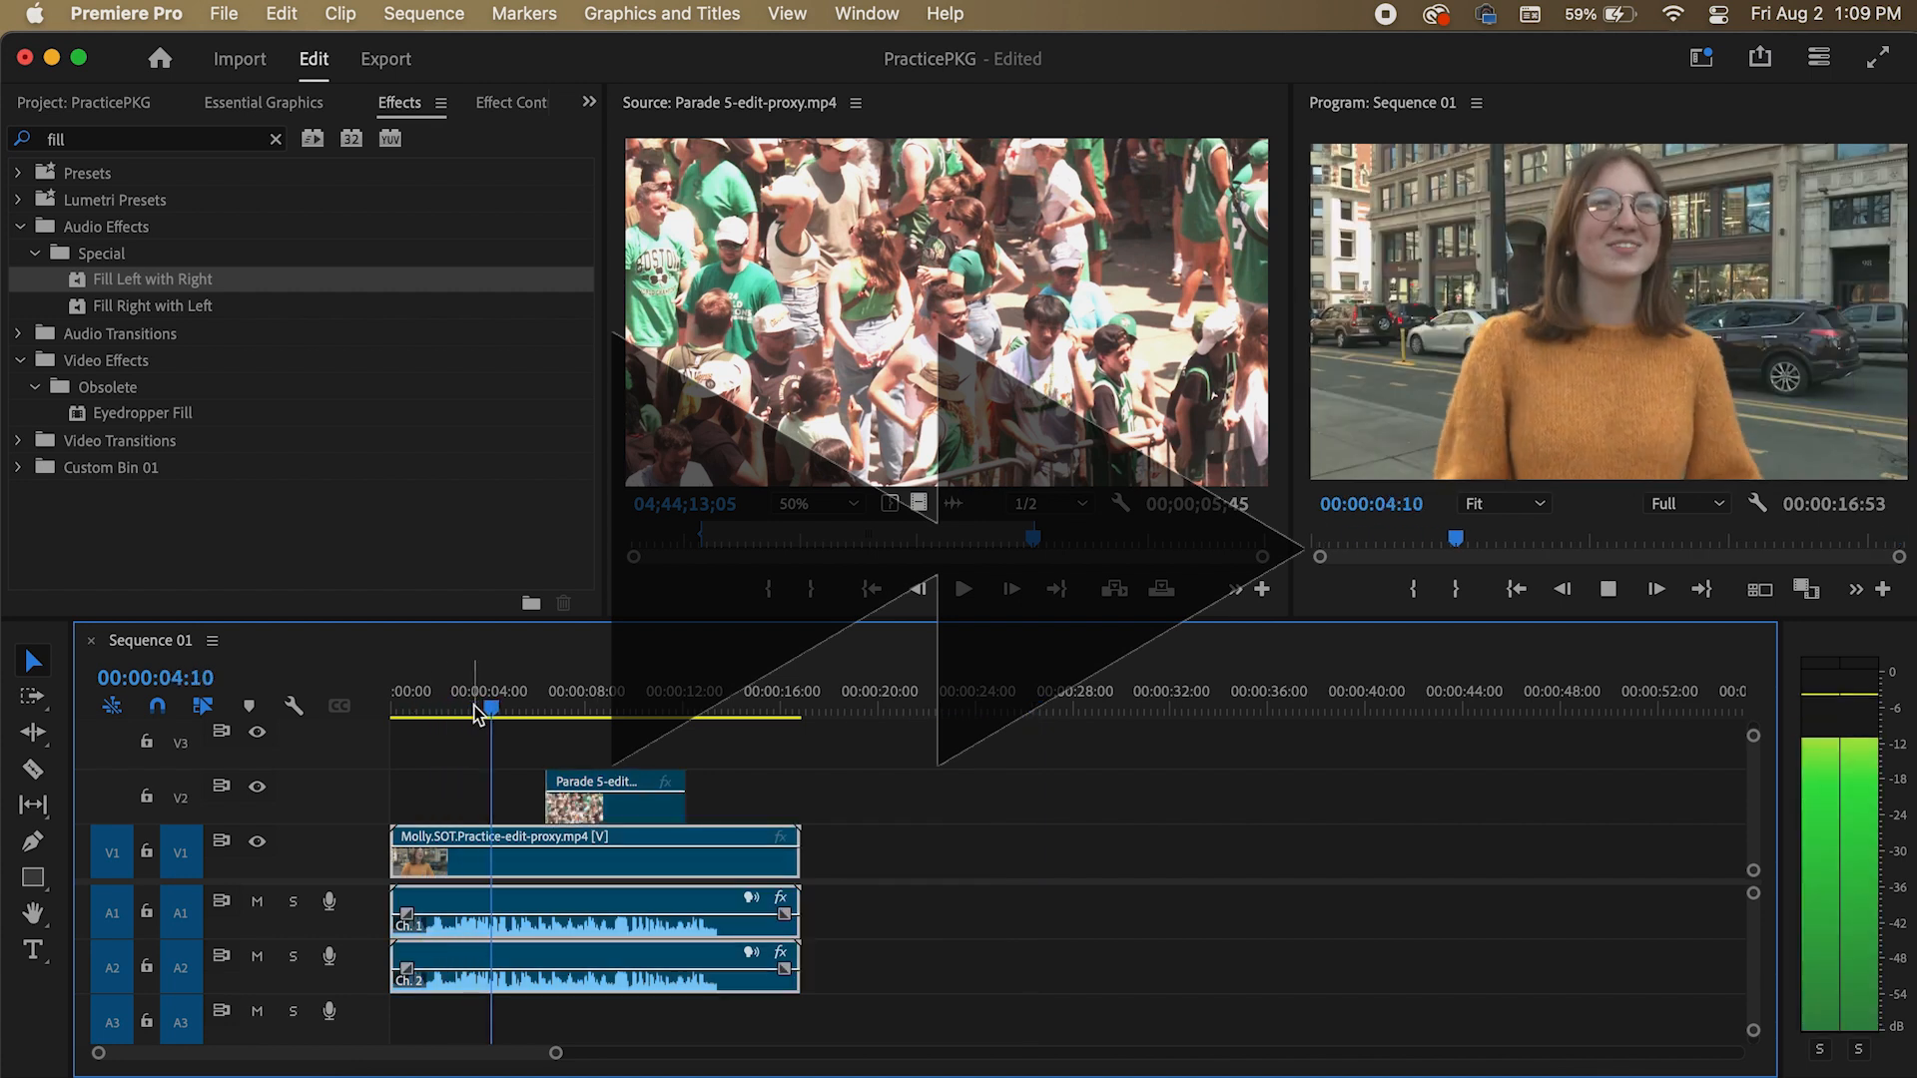
key(space)
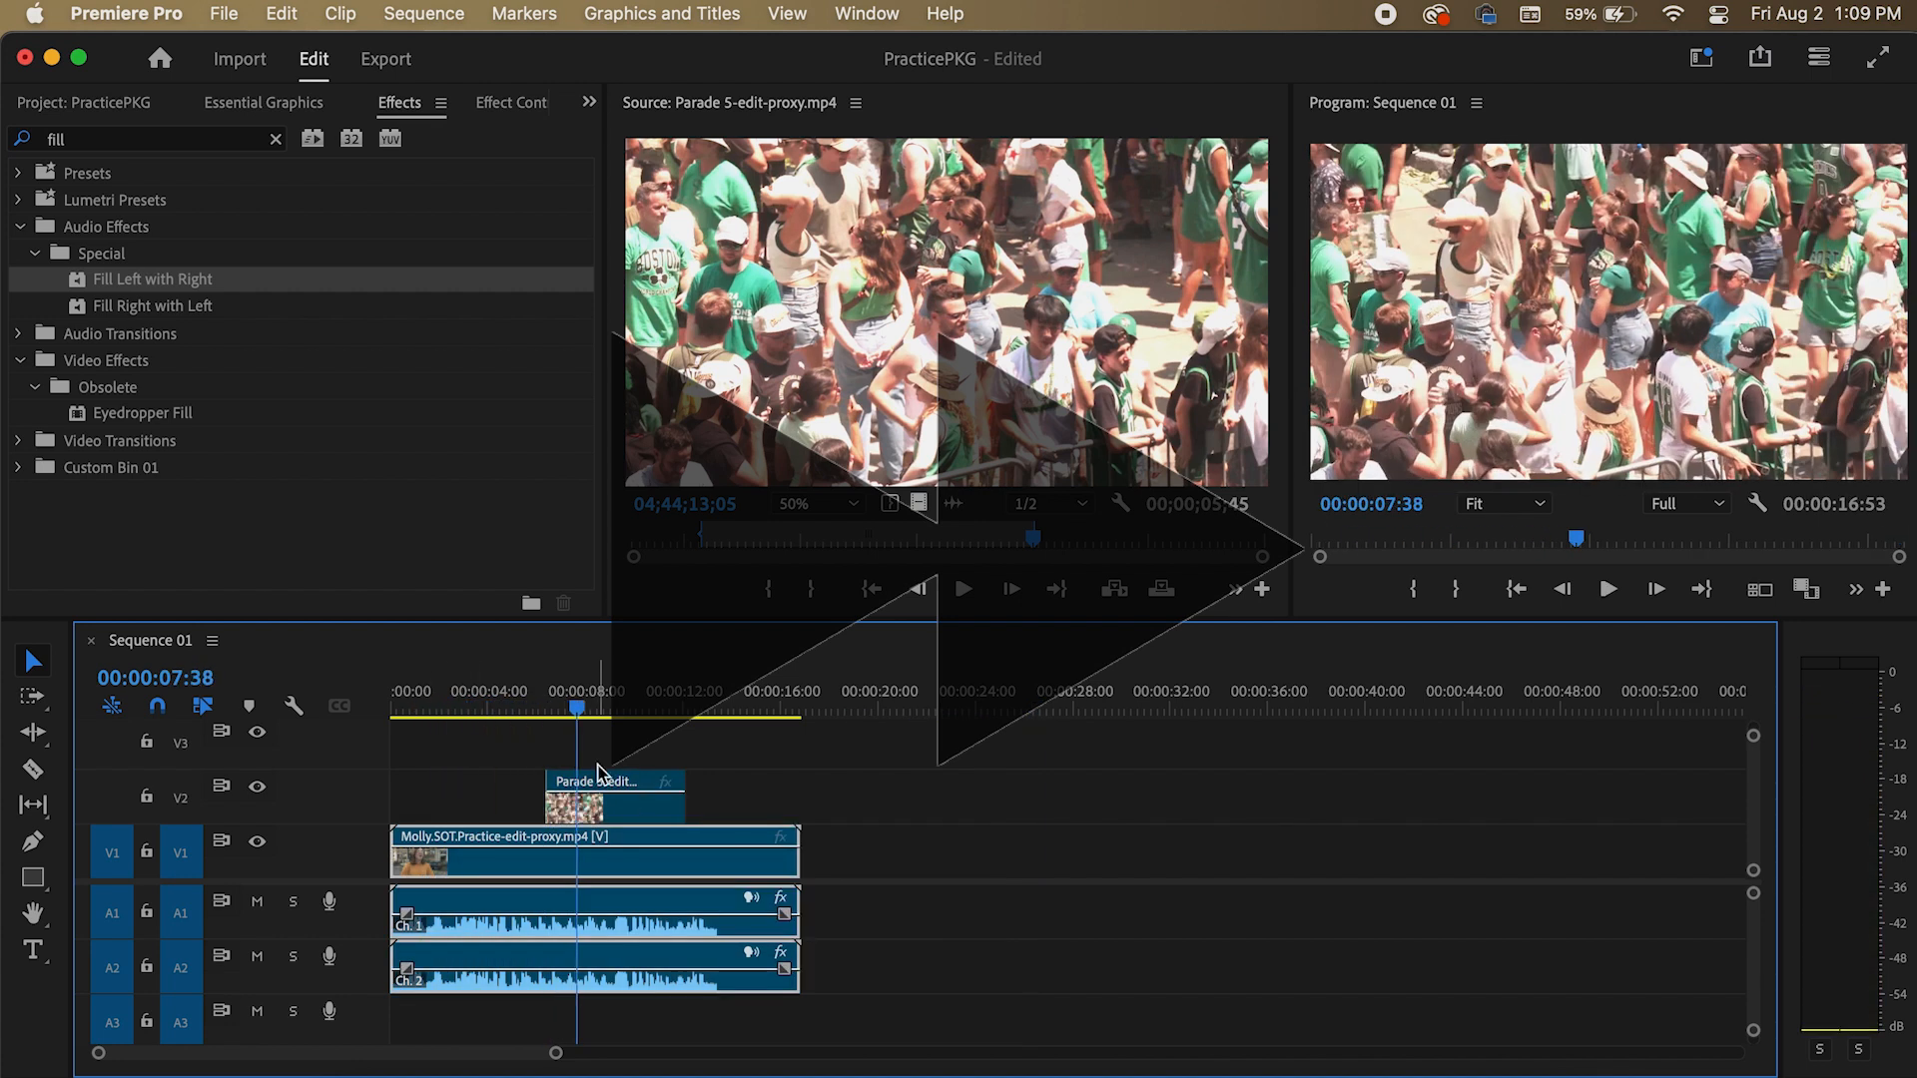
click(624, 811)
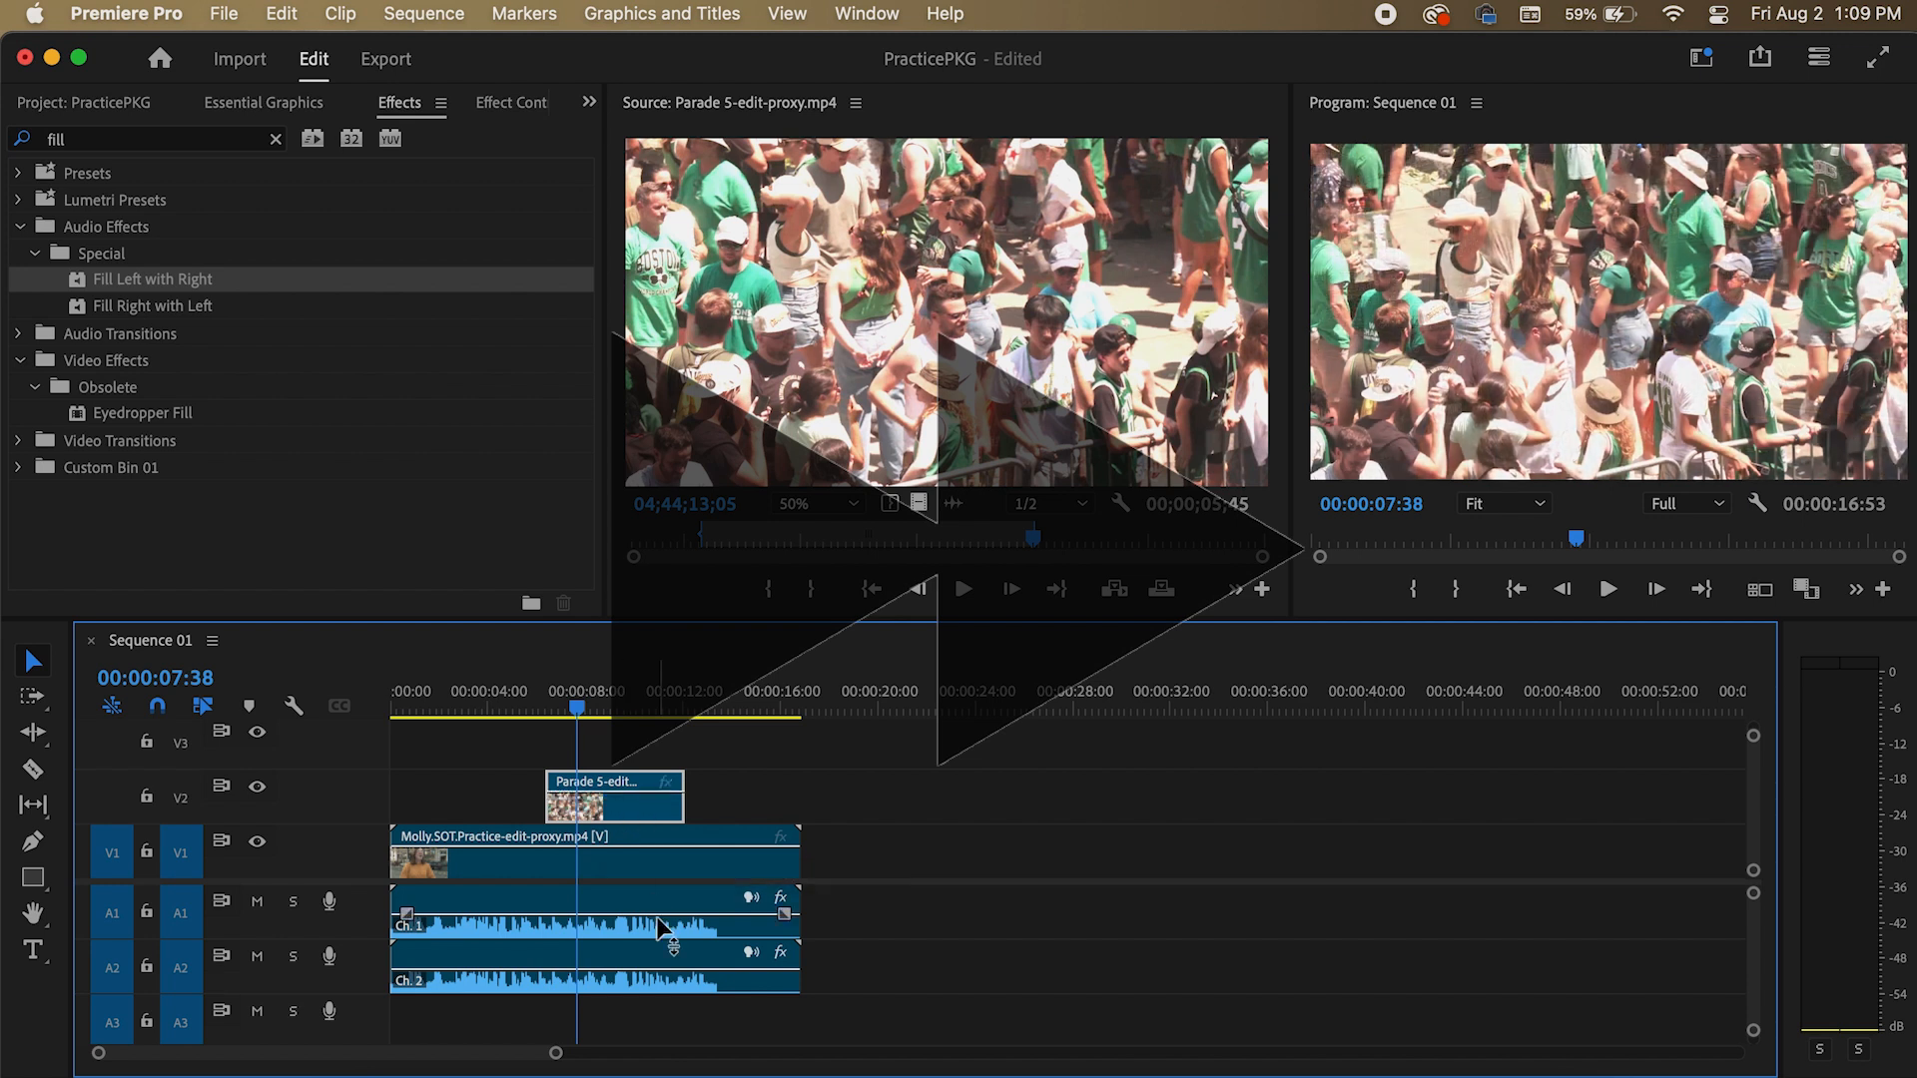
drag(629, 811, 799, 804)
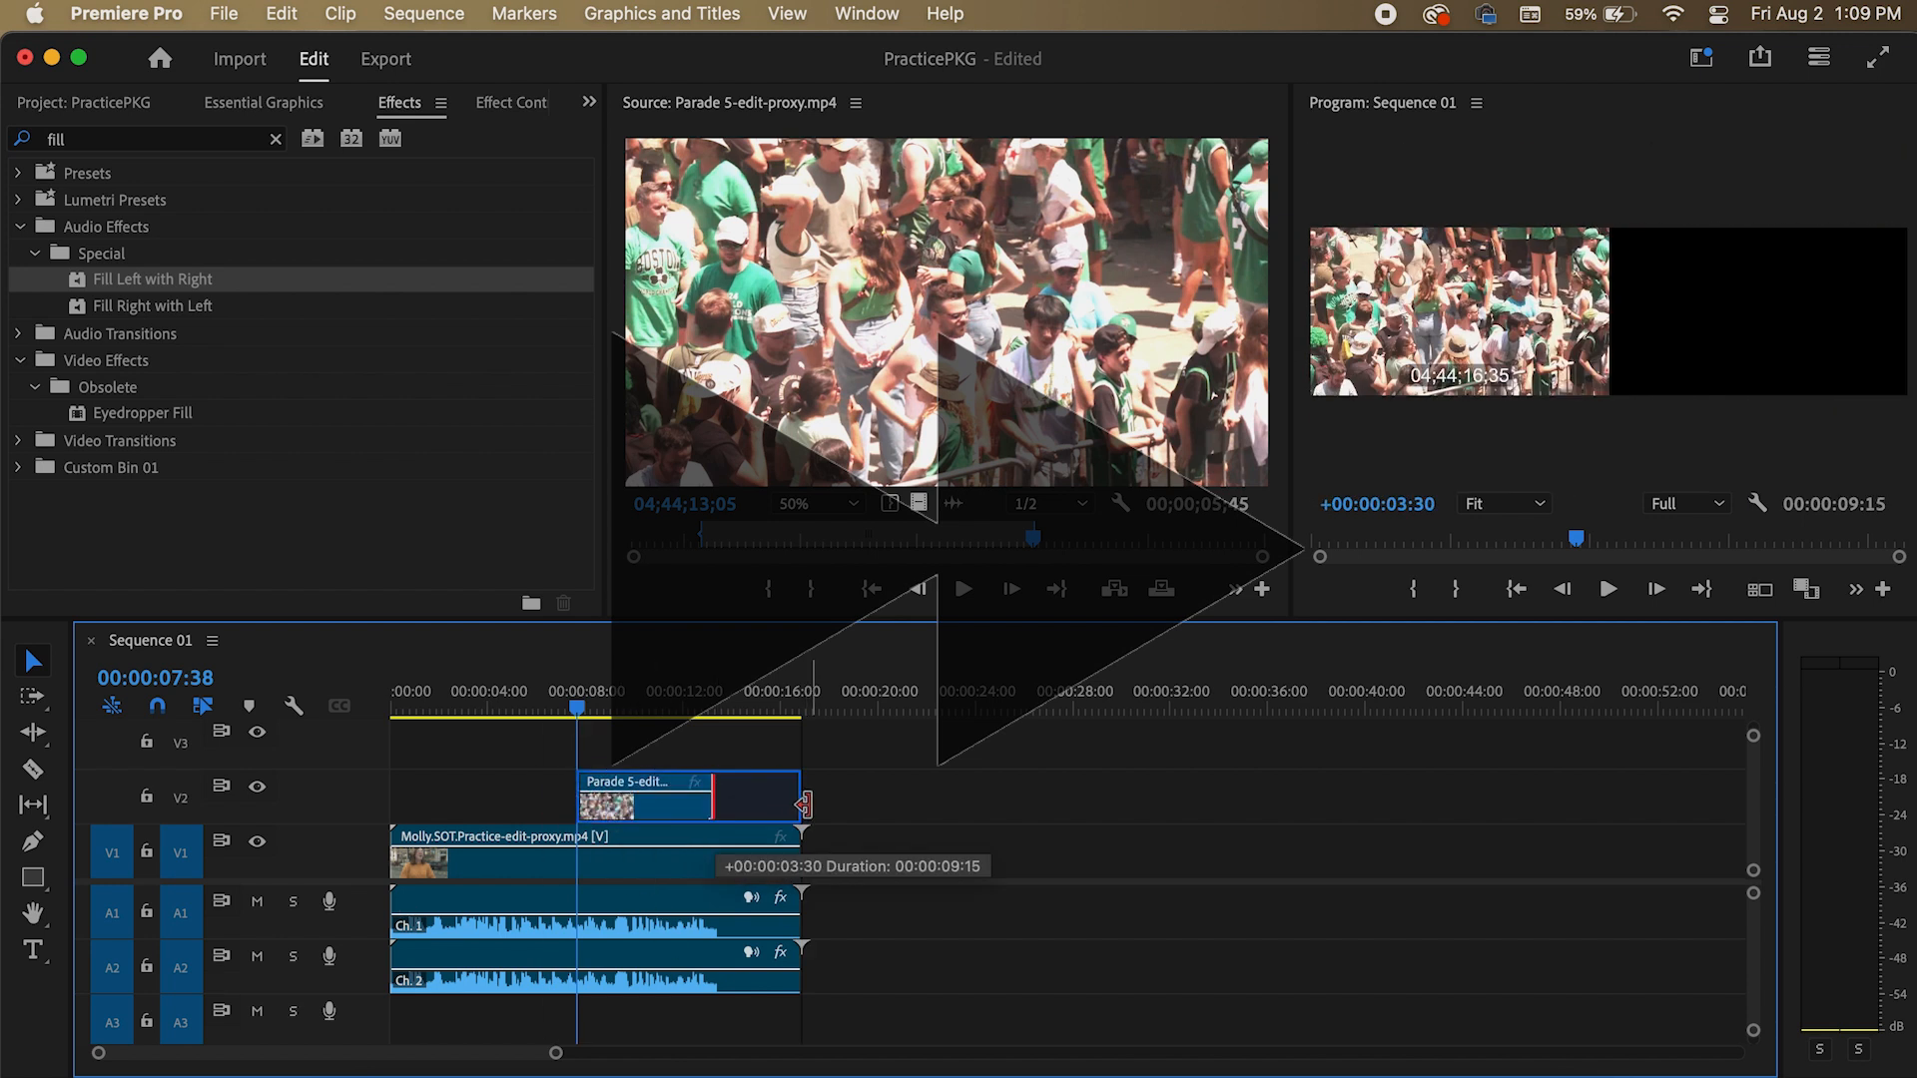
- Add Fake VO.m4a to A3 starting just before the Molly clip ends, and shift the Parade 5 clip to start about 3 seconds in
click(75, 101)
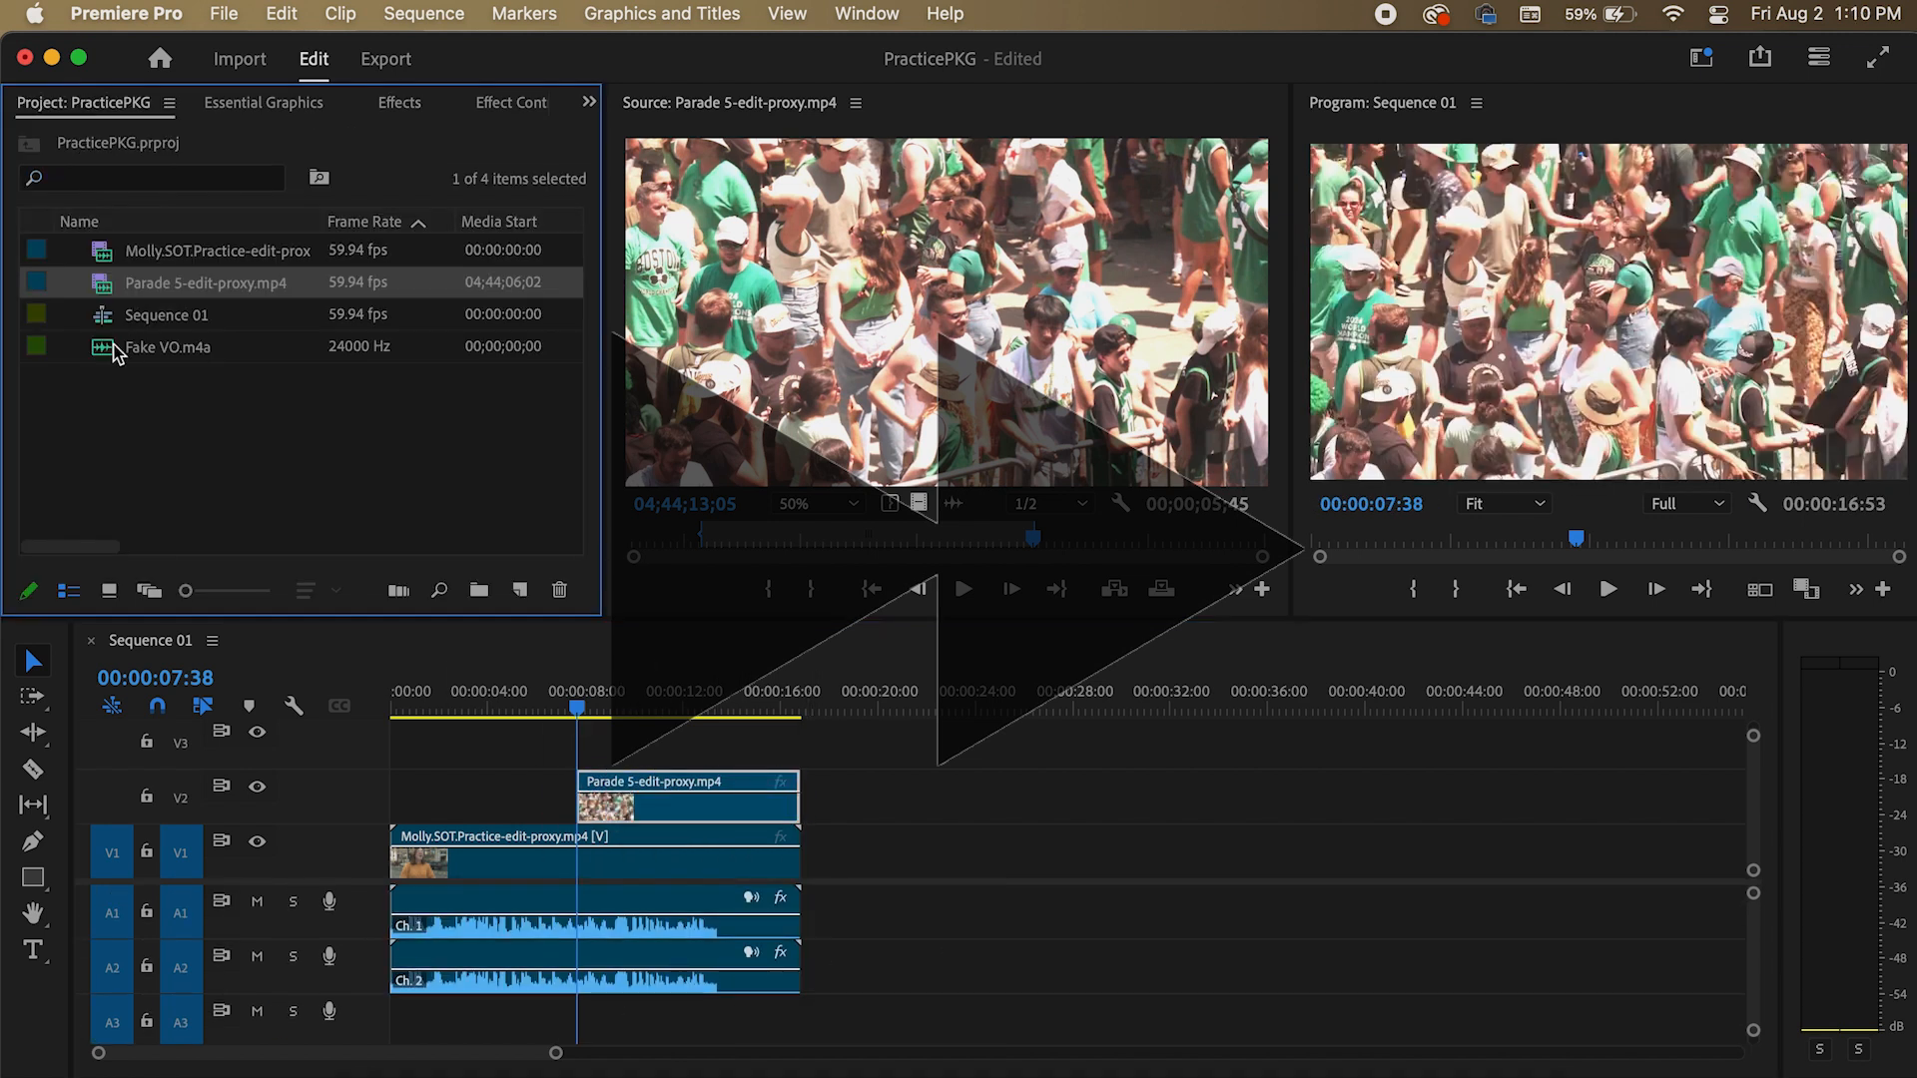
click(110, 350)
drag(106, 349, 579, 1024)
drag(679, 810, 557, 809)
drag(661, 1016, 892, 903)
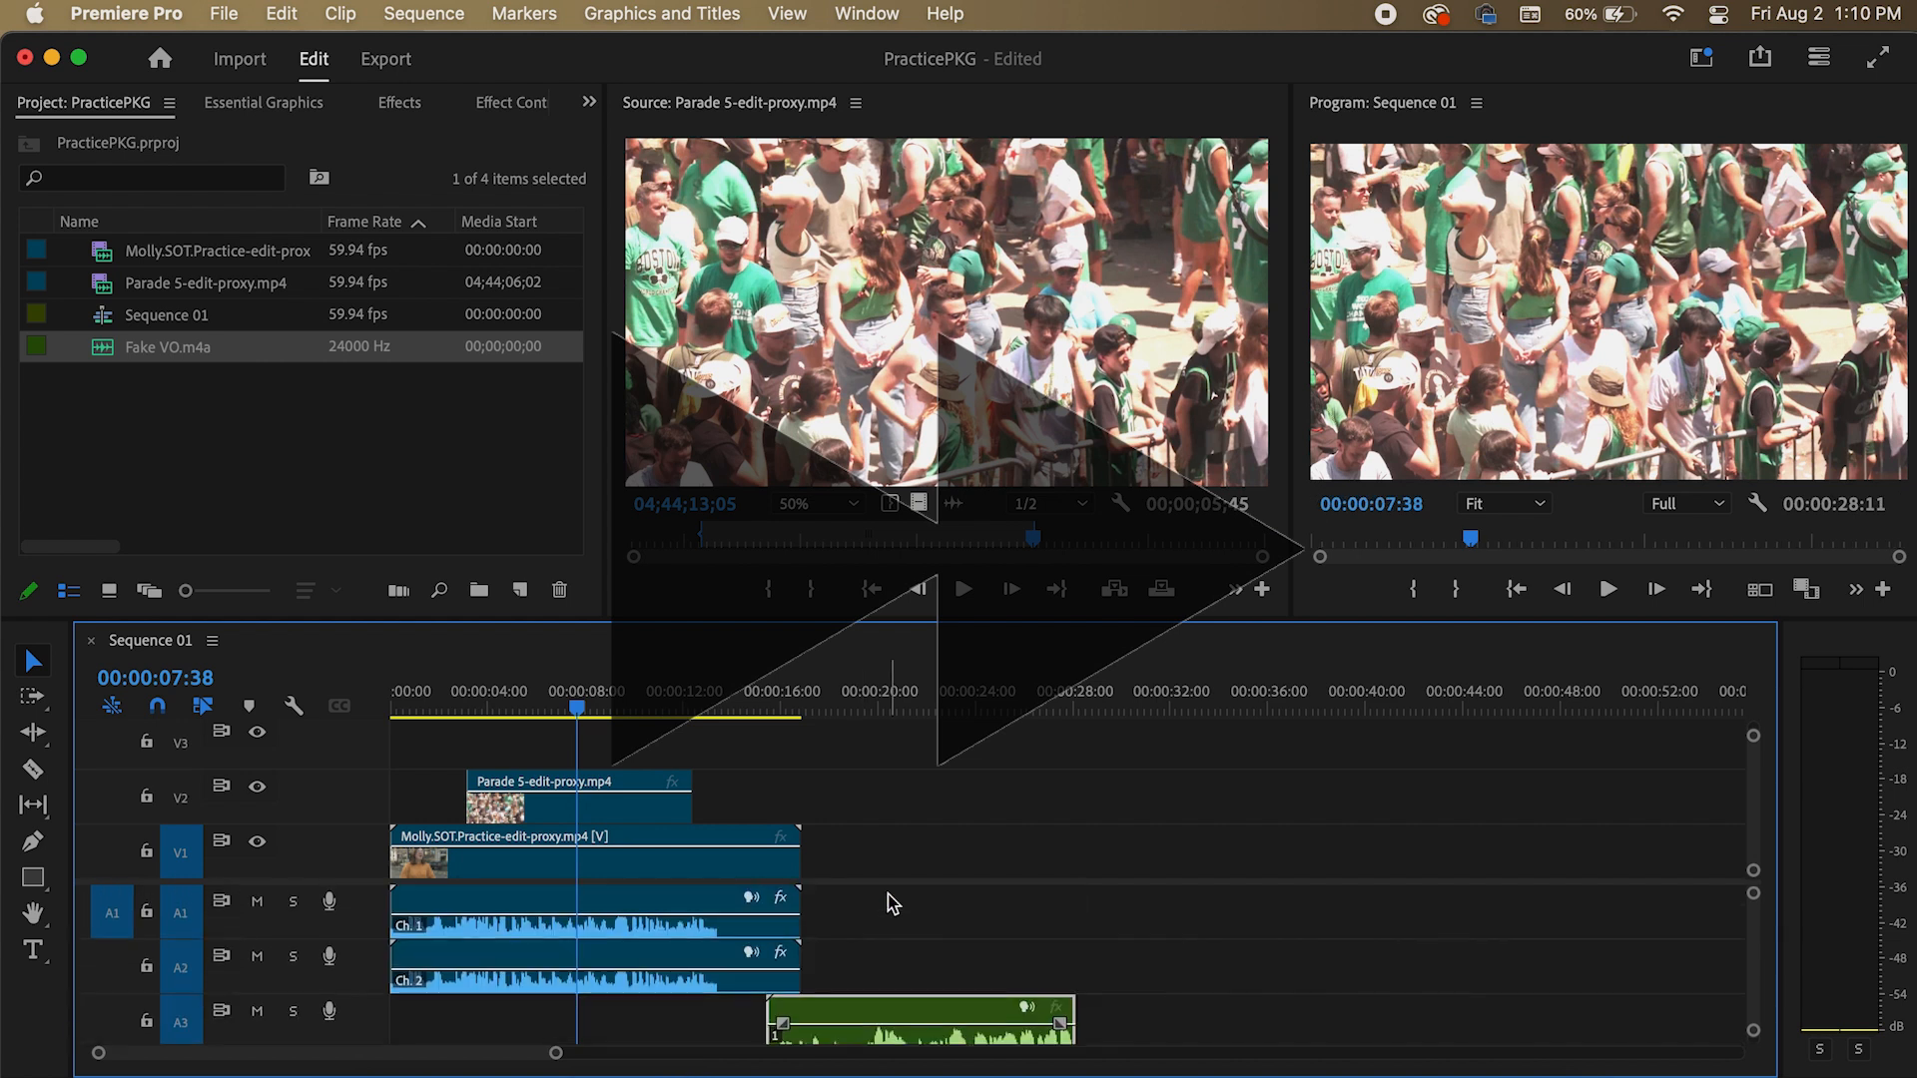
- Import Parade 1-edit-proxy.mp4 into the PracticePKG project from Finder
click(96, 287)
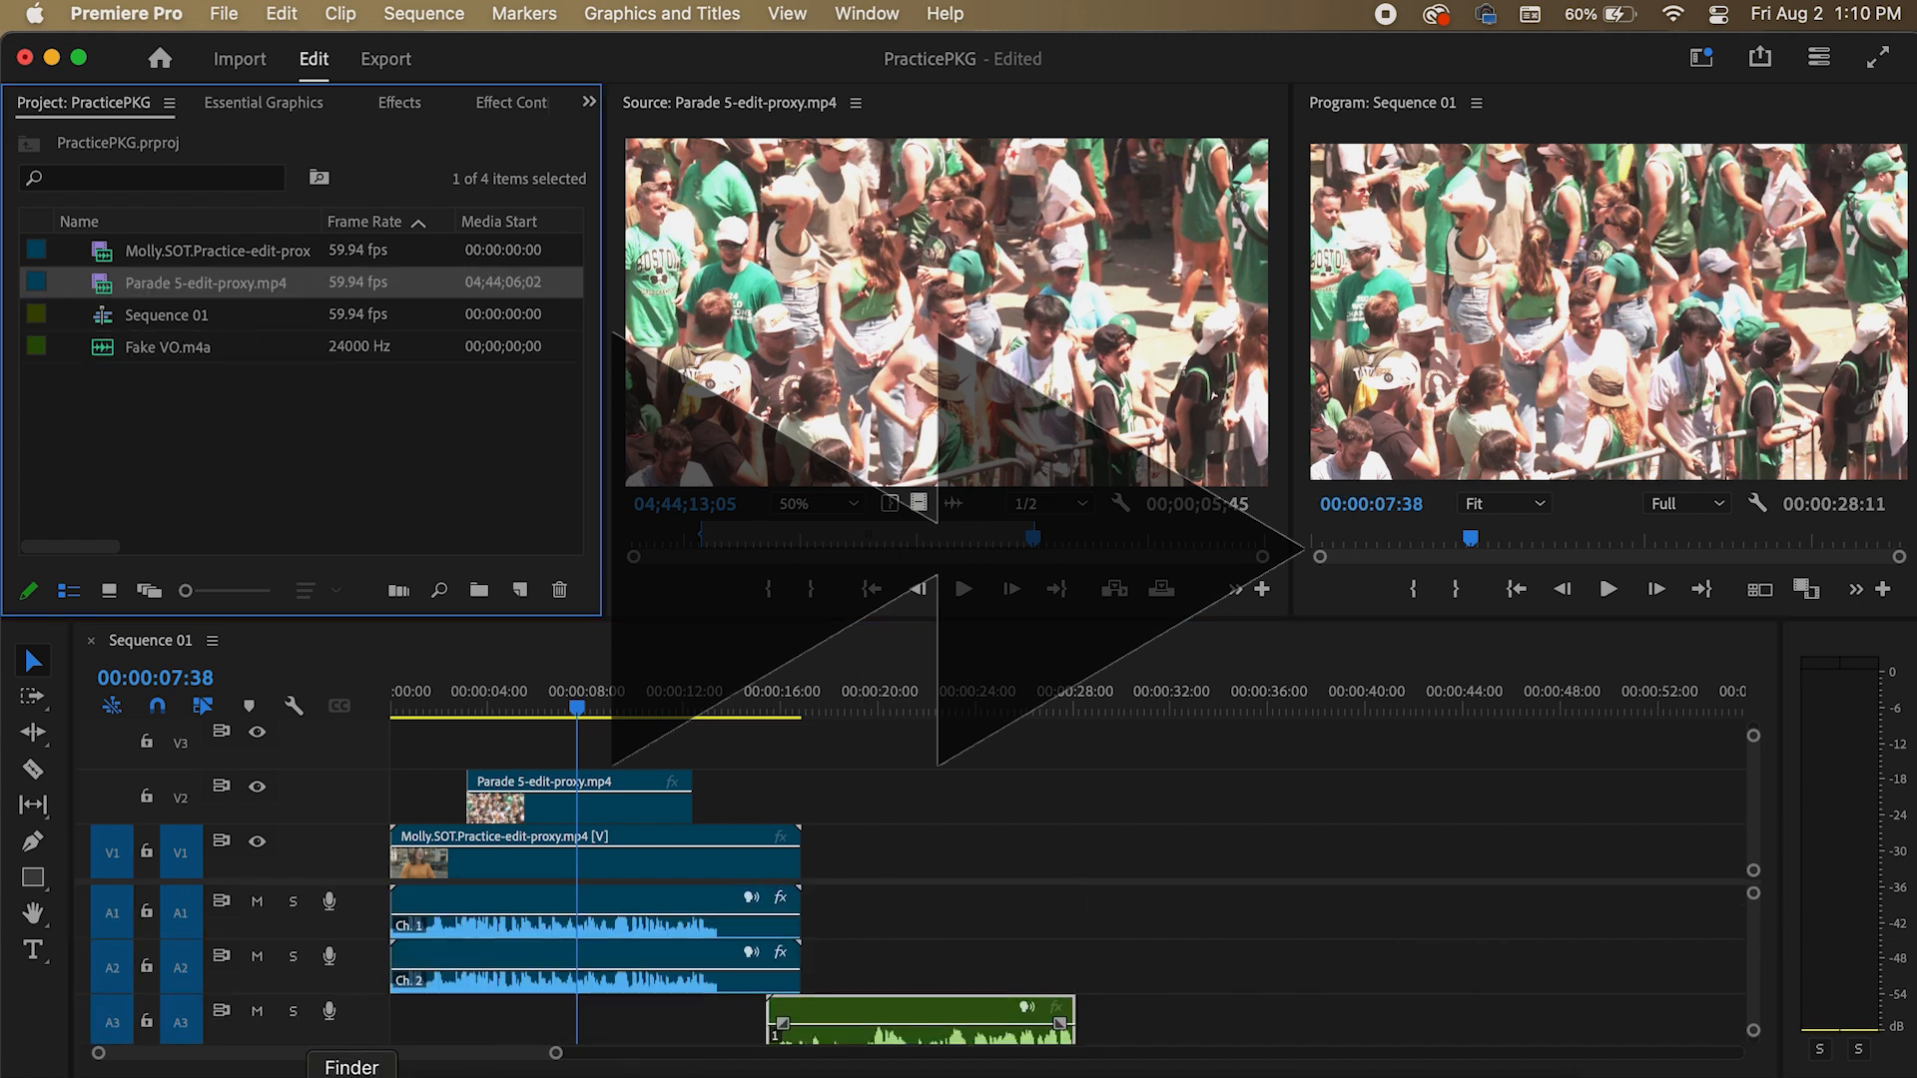
click(351, 1077)
click(441, 345)
drag(679, 590, 222, 419)
click(222, 419)
- Add the Parade 1 clip to V1, delete its audio and butt its video against the end of the Molly clip
drag(548, 550, 1173, 839)
alt+click(1260, 938)
key(Delete)
drag(1303, 861, 950, 885)
- Cut the Parade 1 clip at about 00:00:28:43, delete the remainder and play the sequence to about 00:00:28:27
scroll(953, 938, down, 2)
scroll(954, 938, up, 2)
key(c)
click(1088, 858)
key(v)
click(1216, 846)
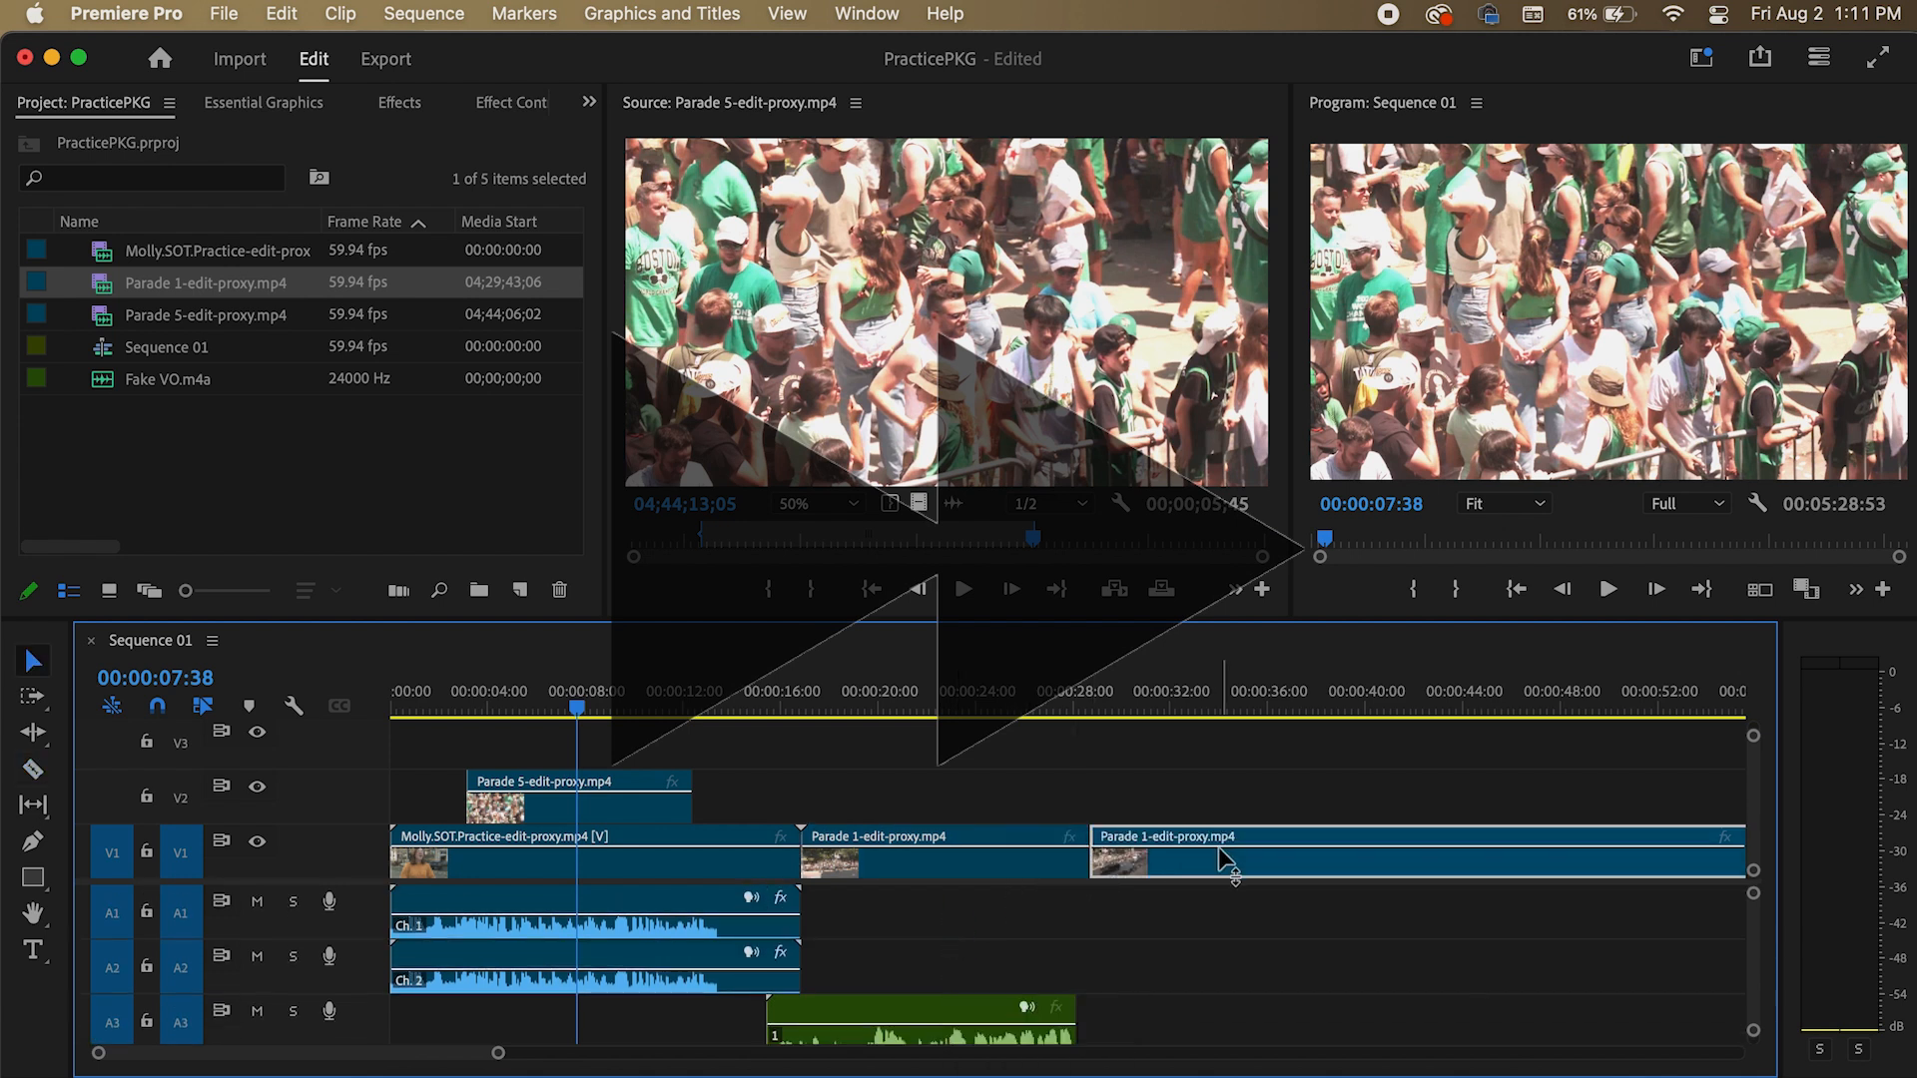
key(Delete)
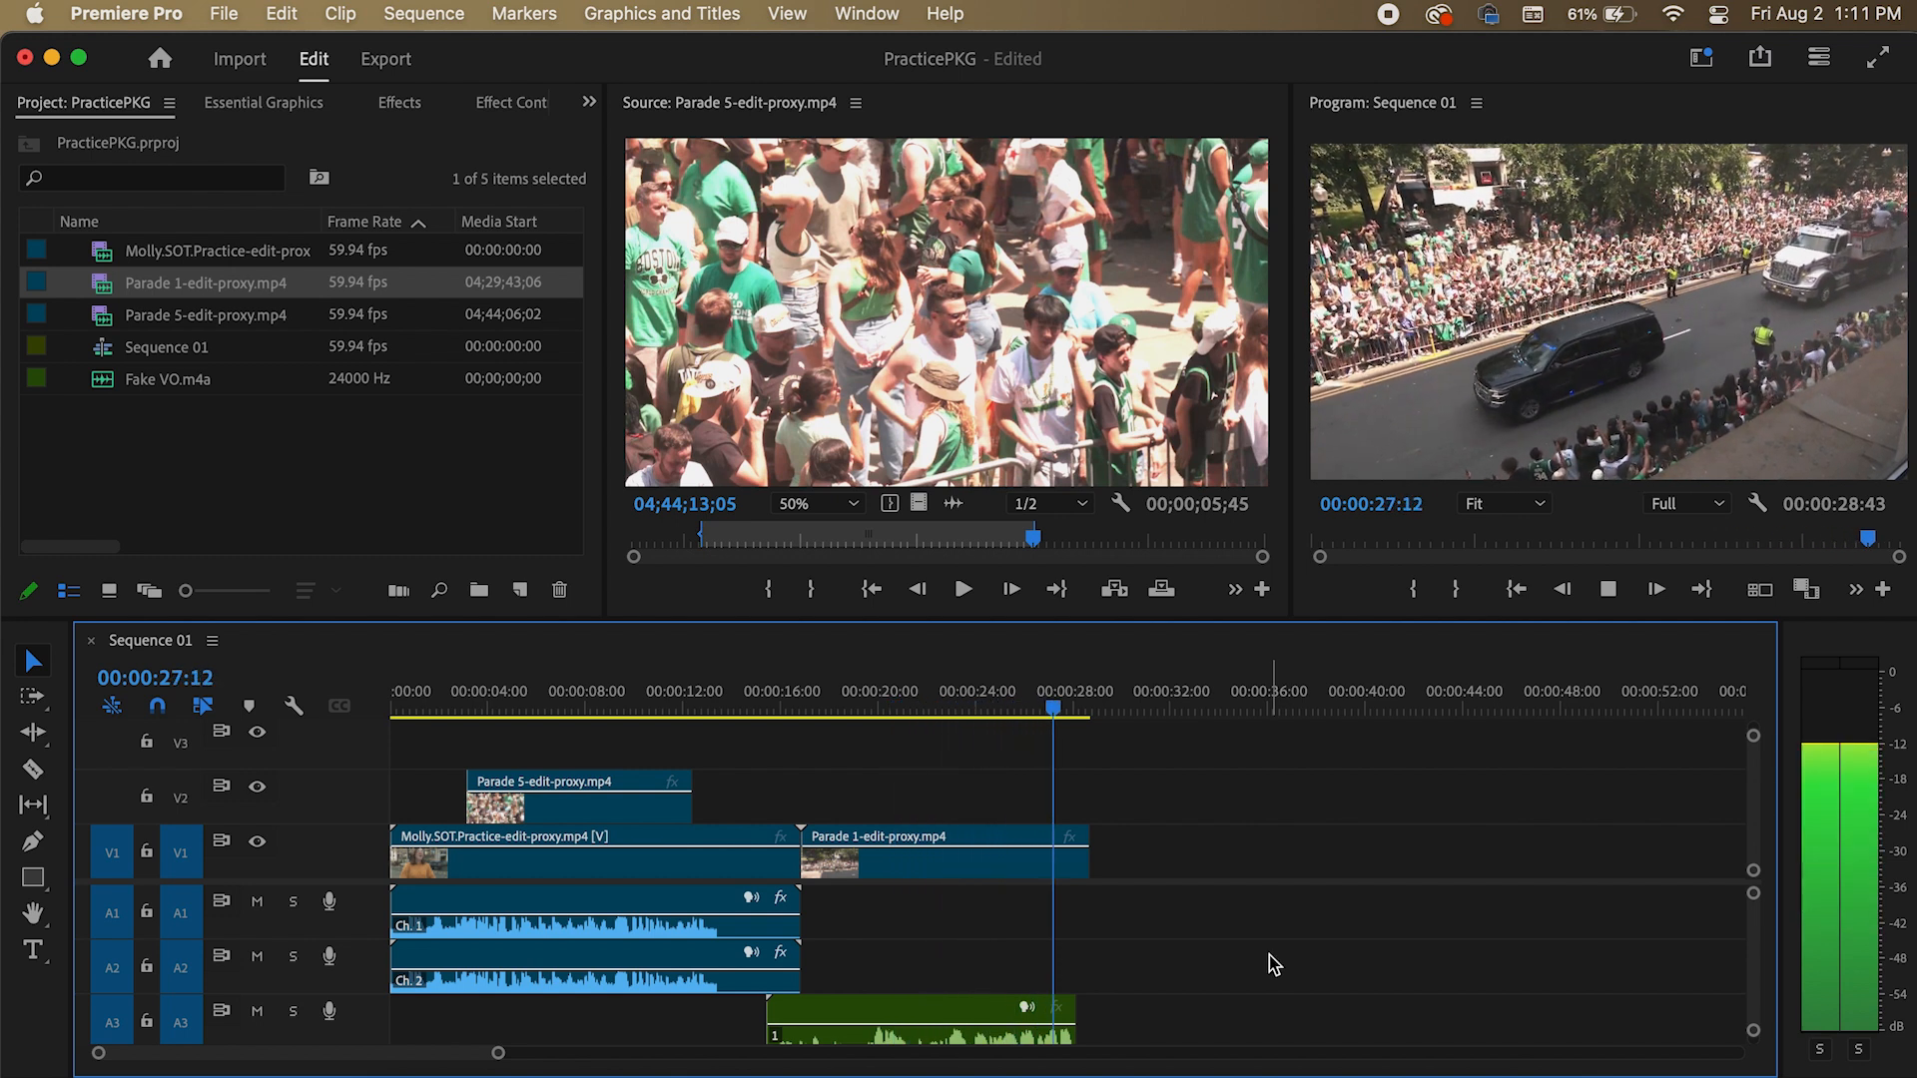
key(space)
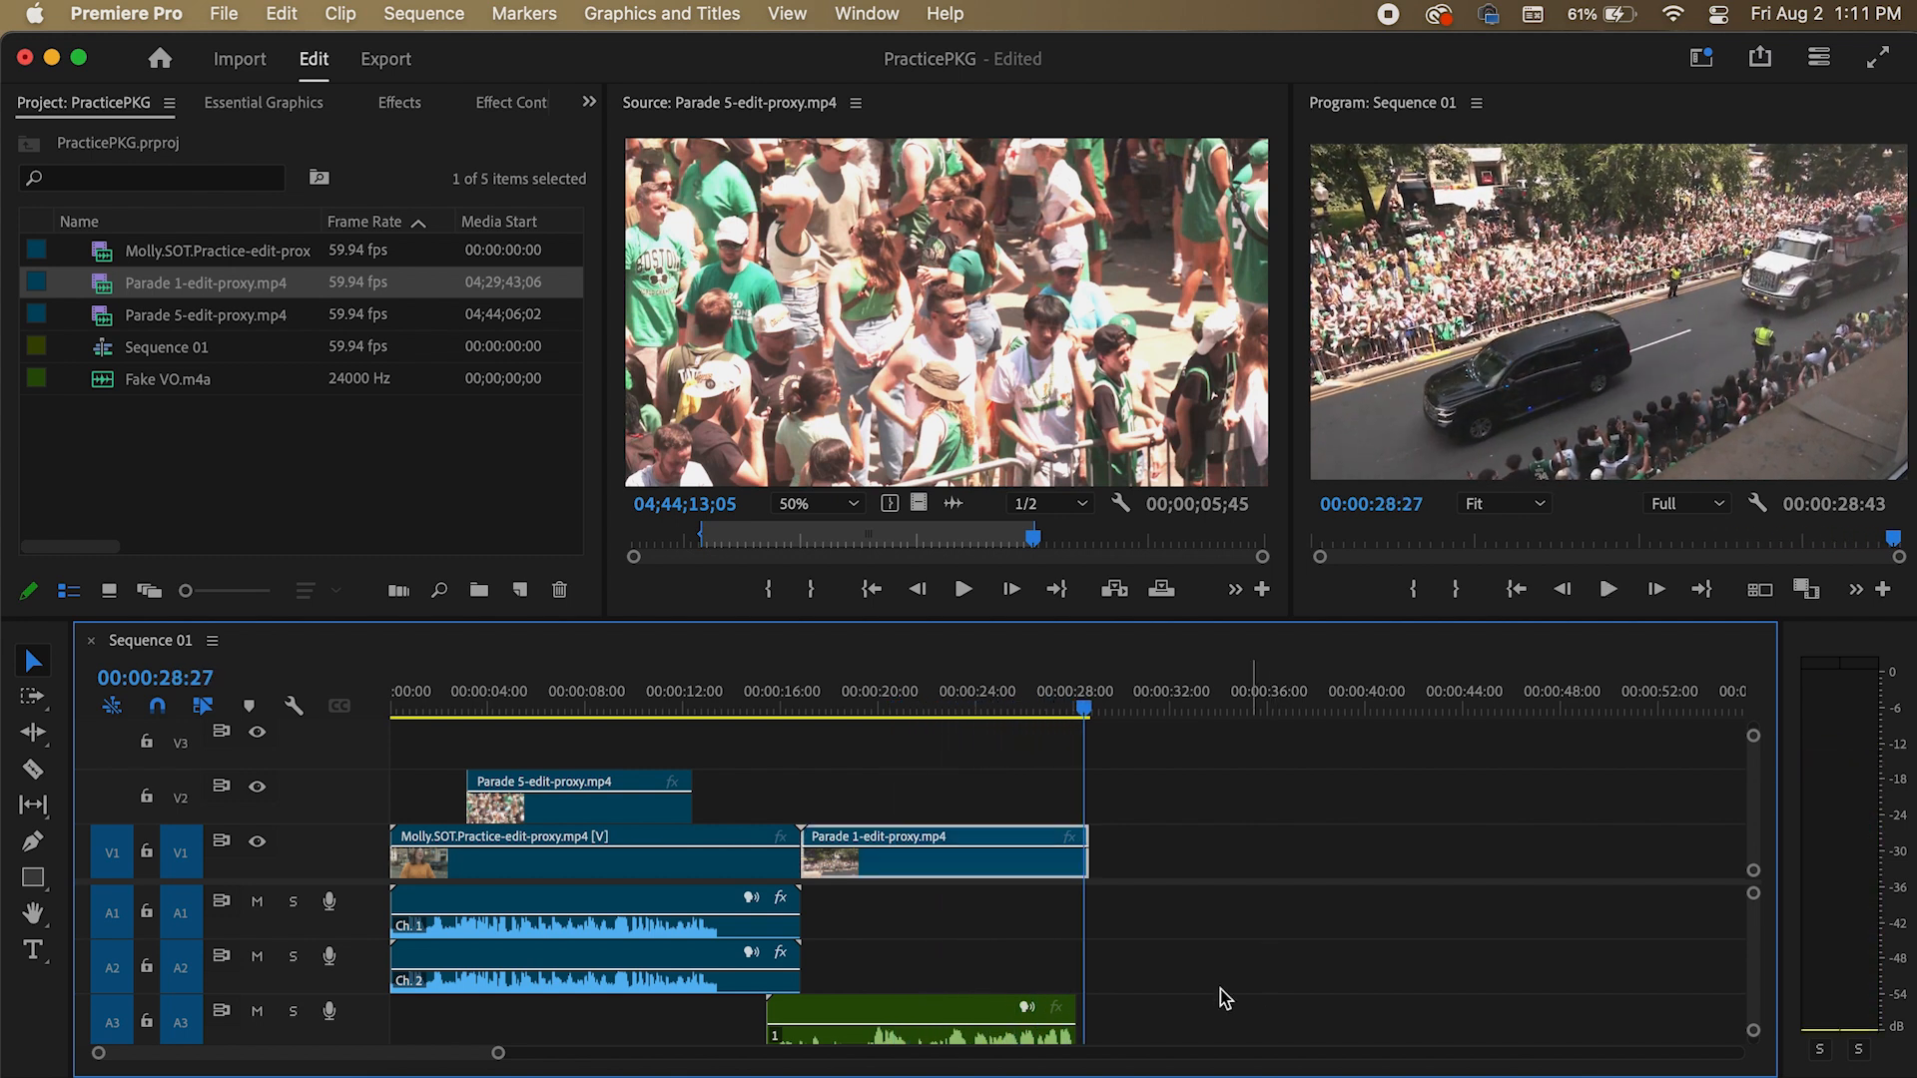
- Send Sequence 01 to Adobe Media Encoder and set the queued item's format to MXF OP1a
click(224, 14)
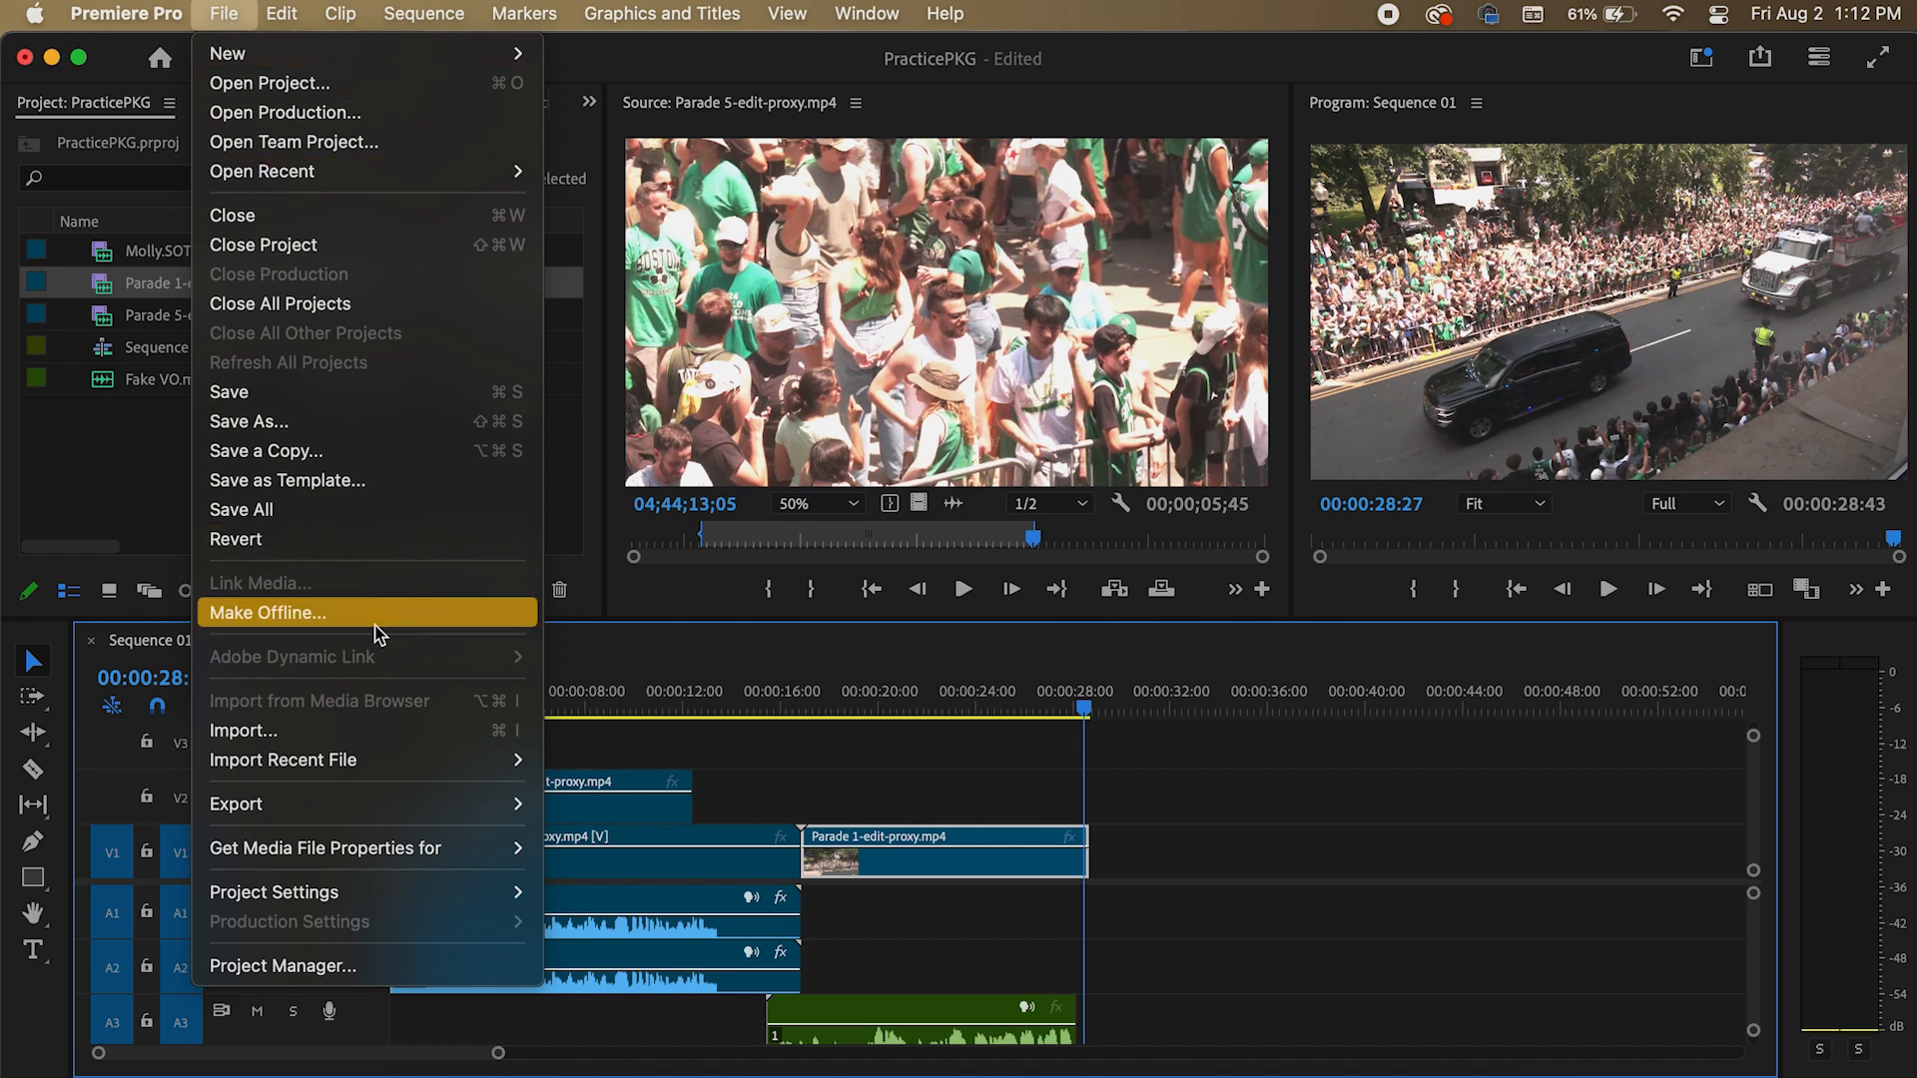
mouse_move(392, 807)
click(679, 813)
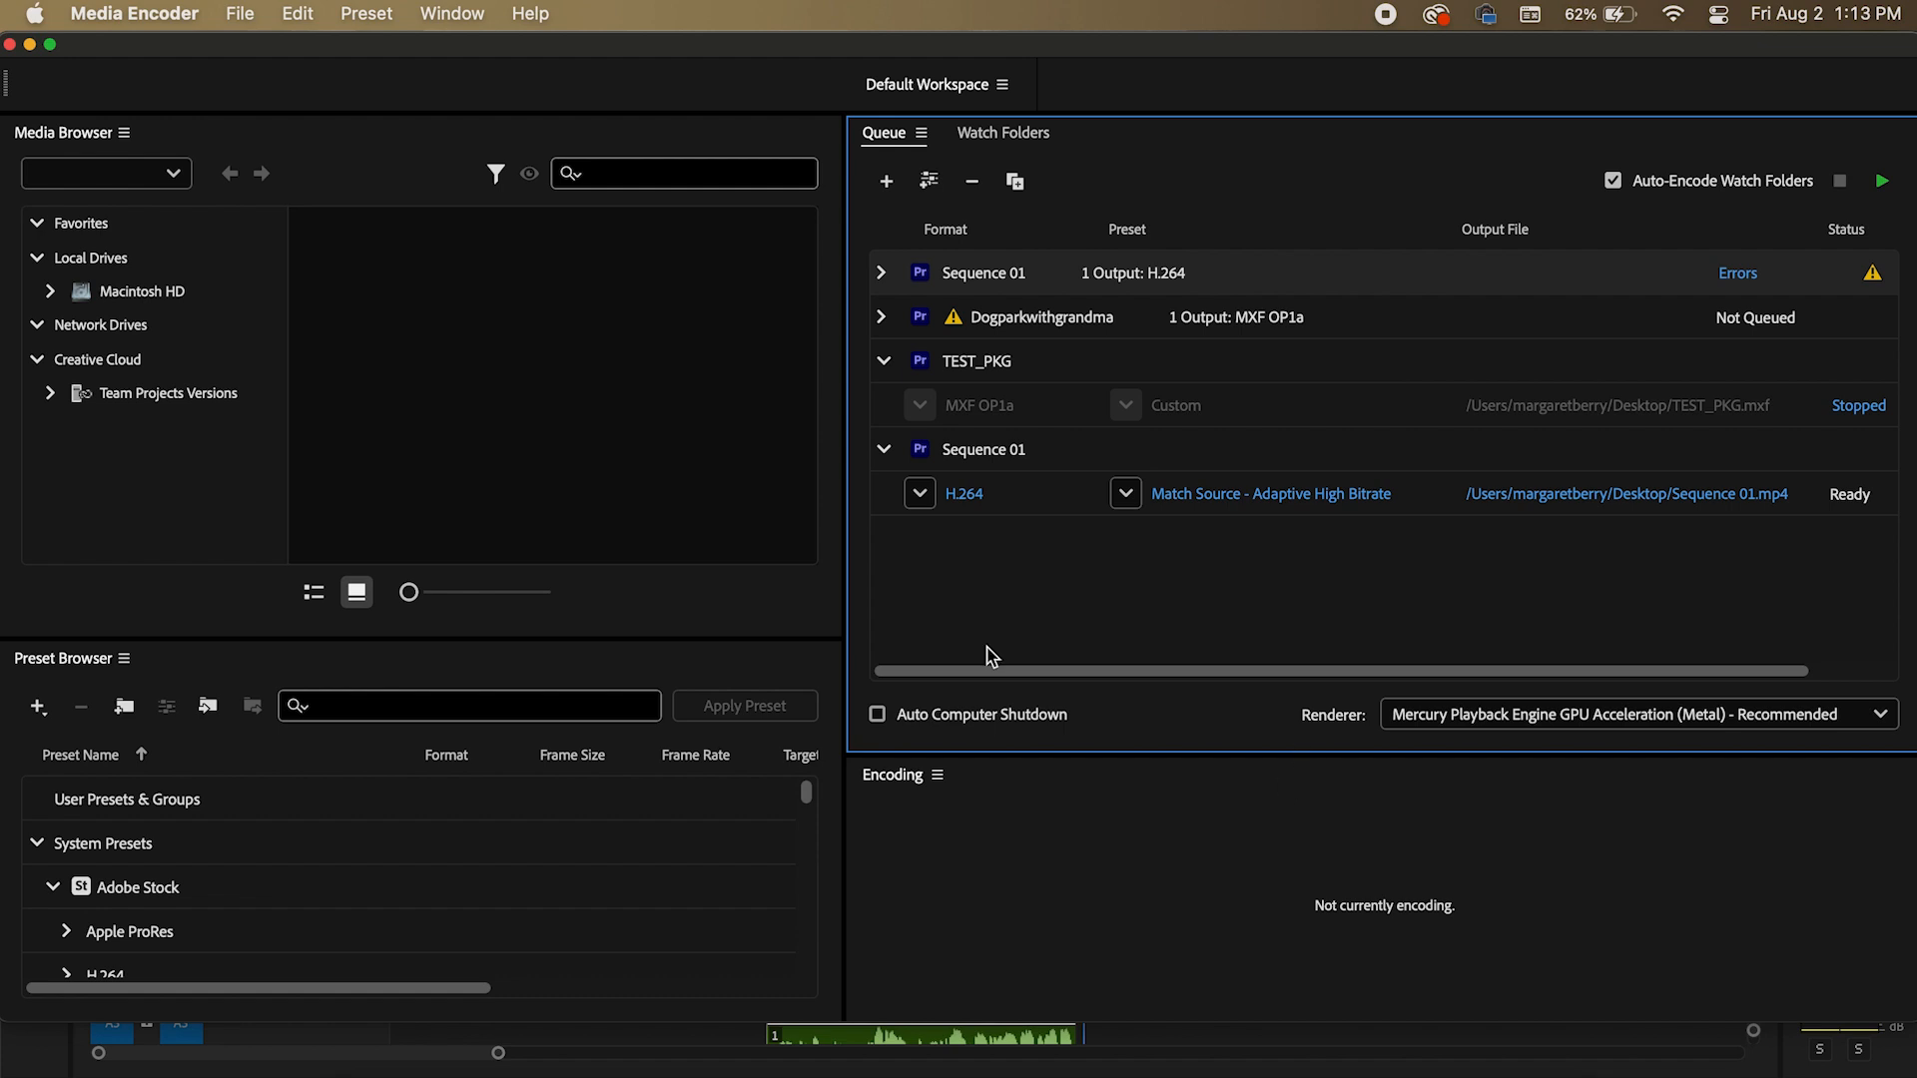
click(919, 494)
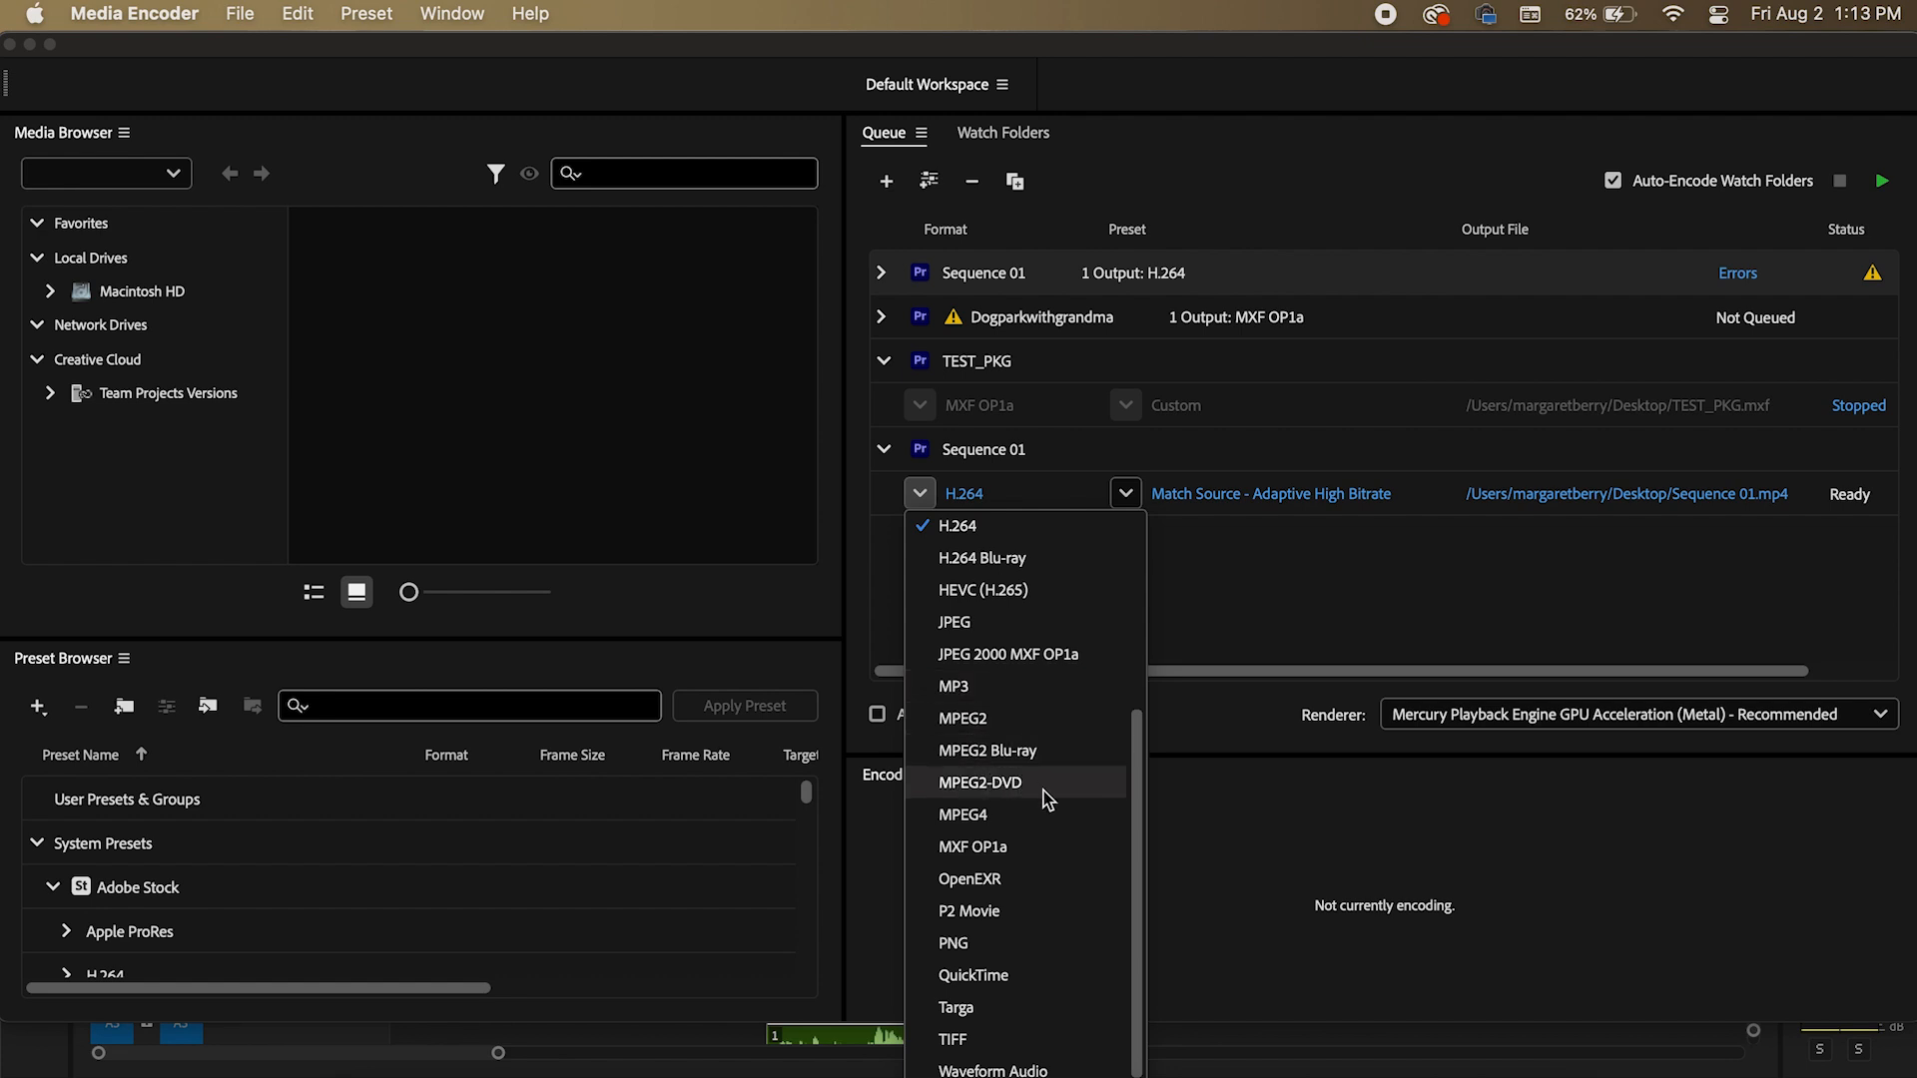
click(1056, 842)
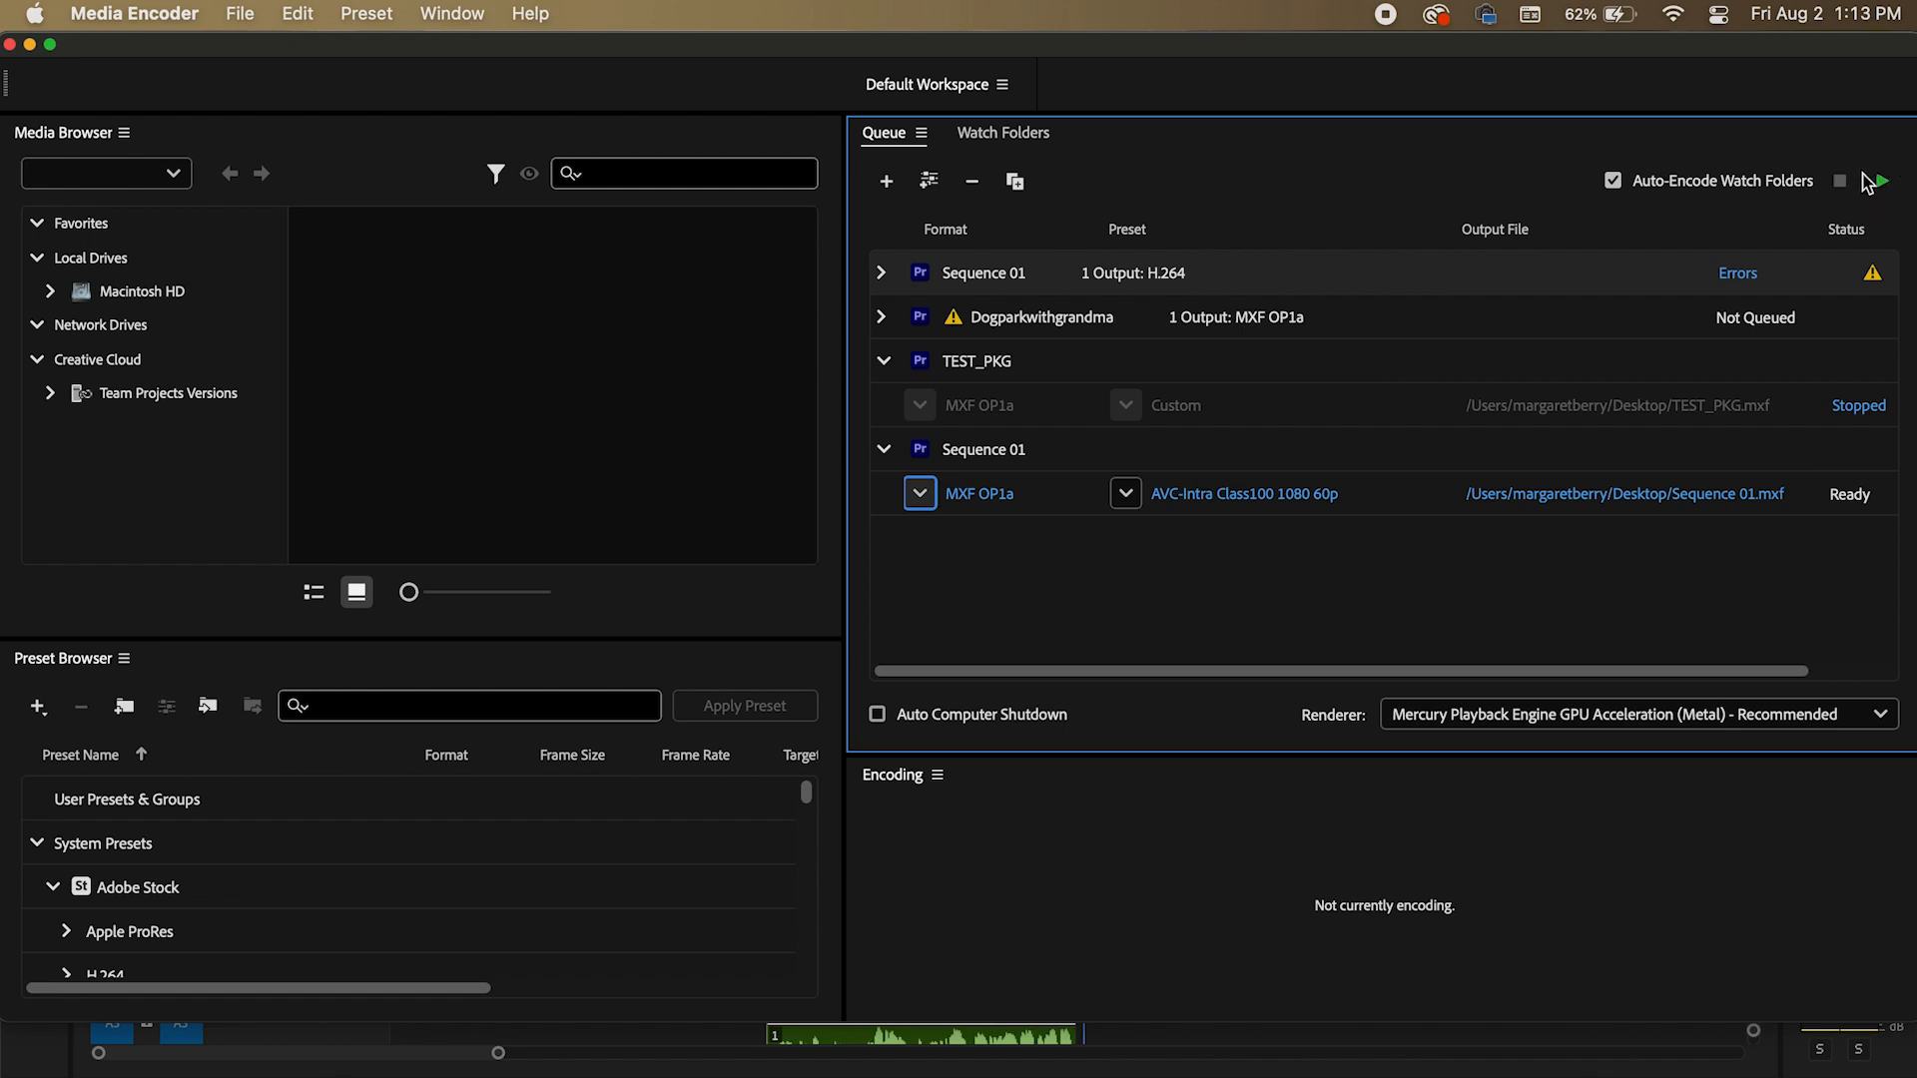
- Name the output file TestingPKG, save it to the Desktop and start encoding the queue
click(1722, 497)
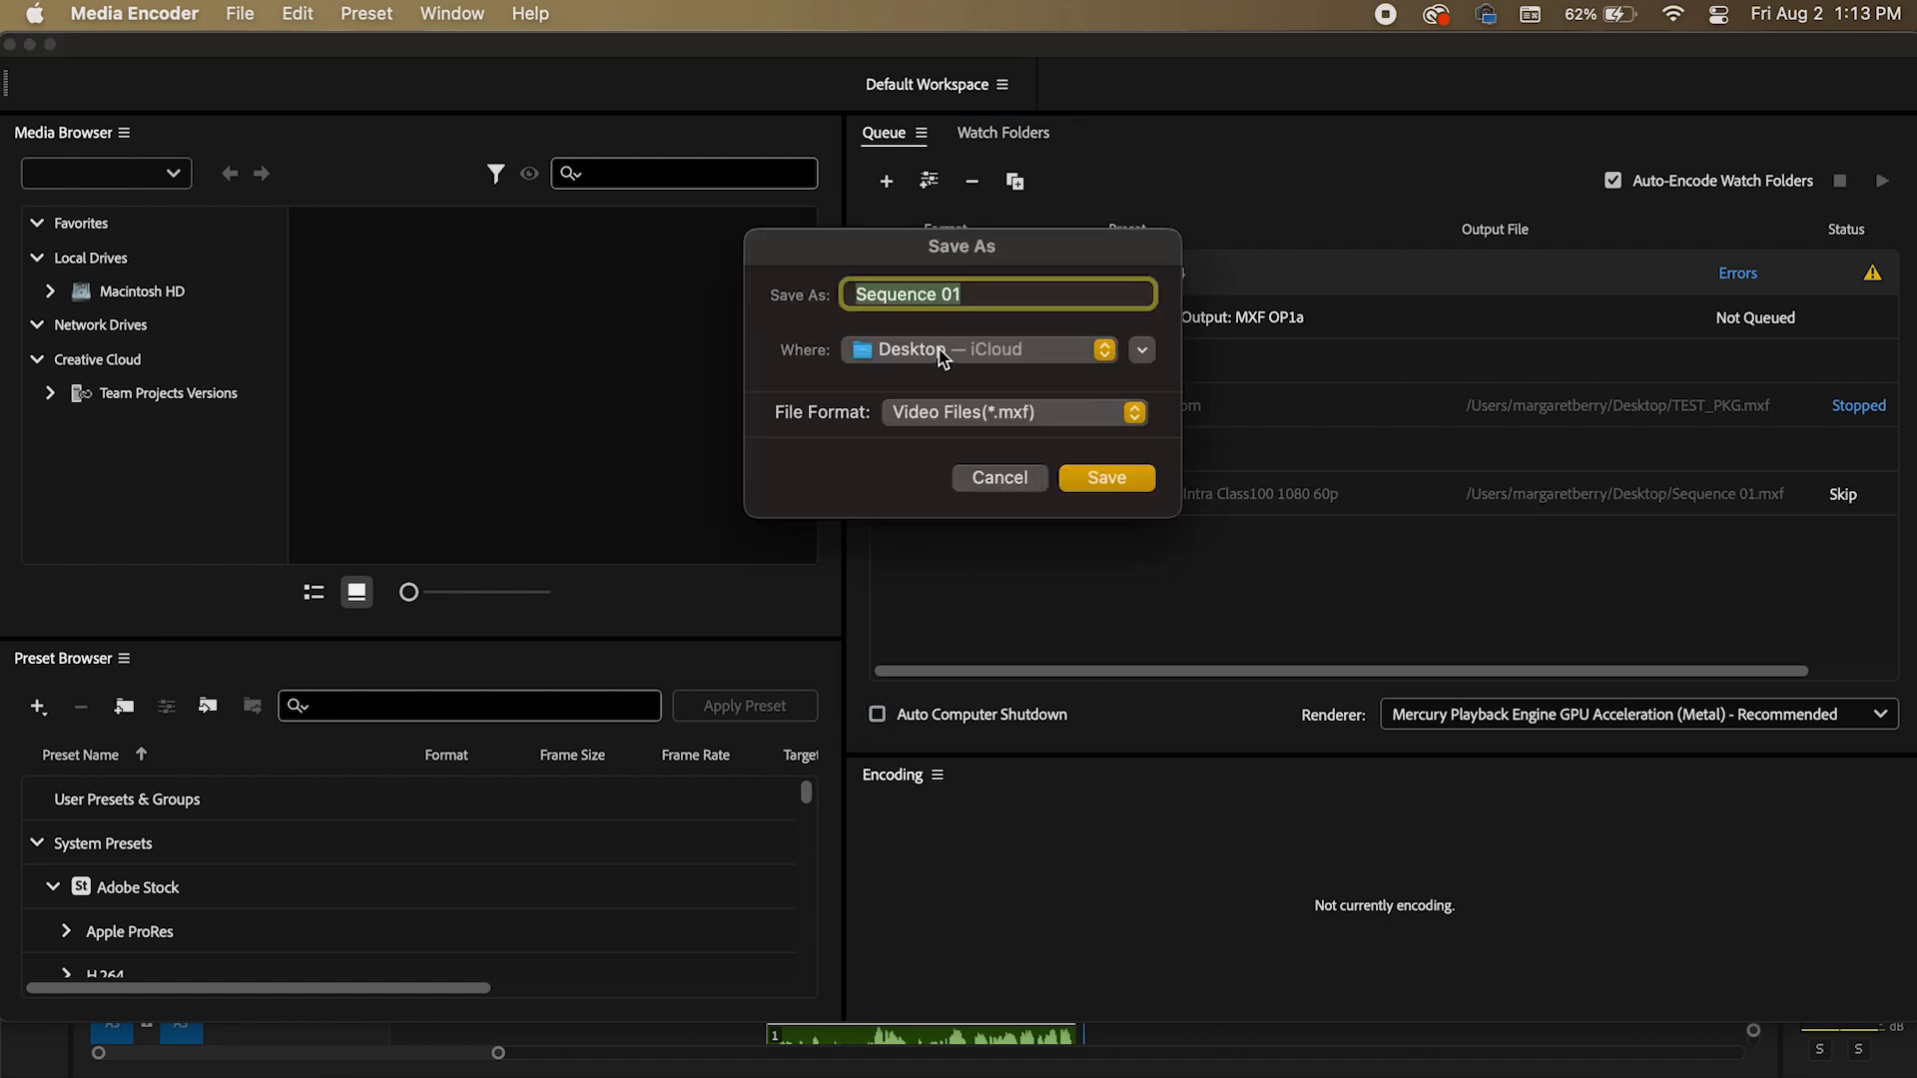
key(BackSpace)
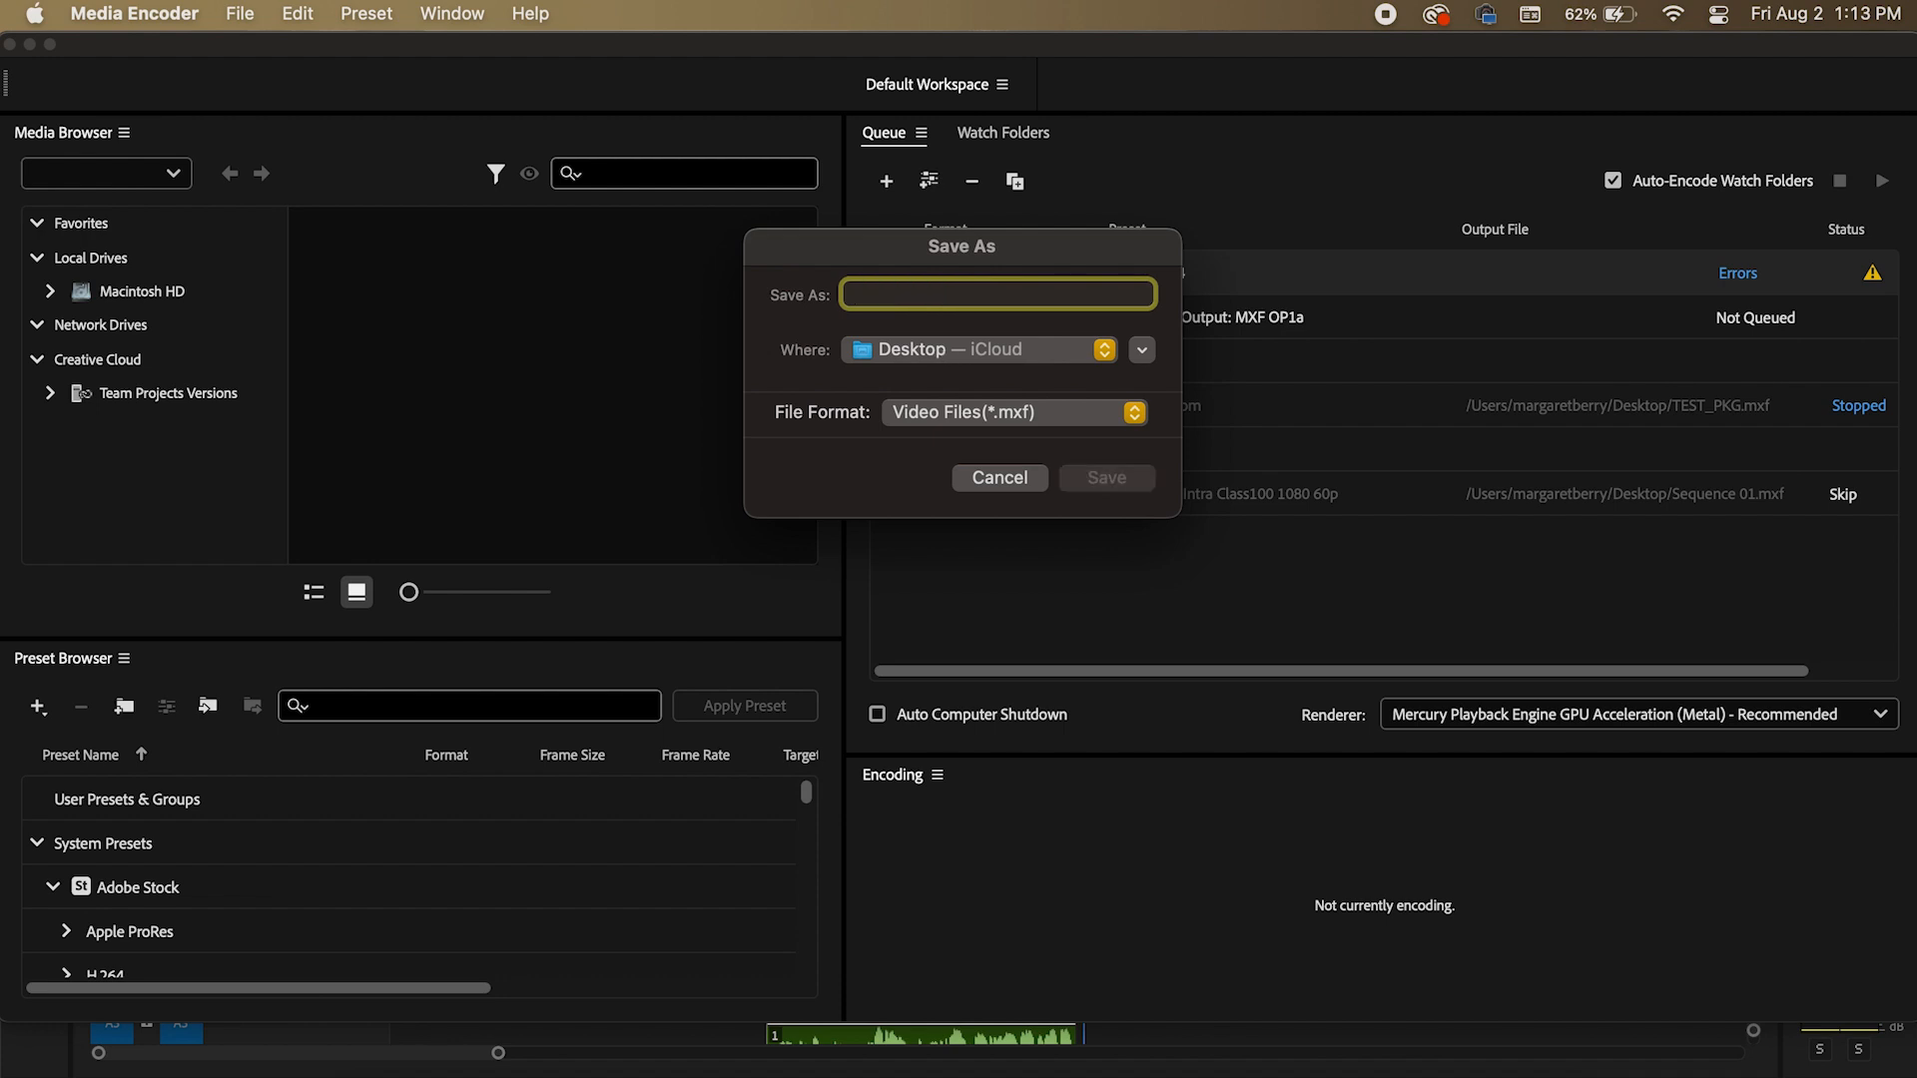
text(TestingPGK)
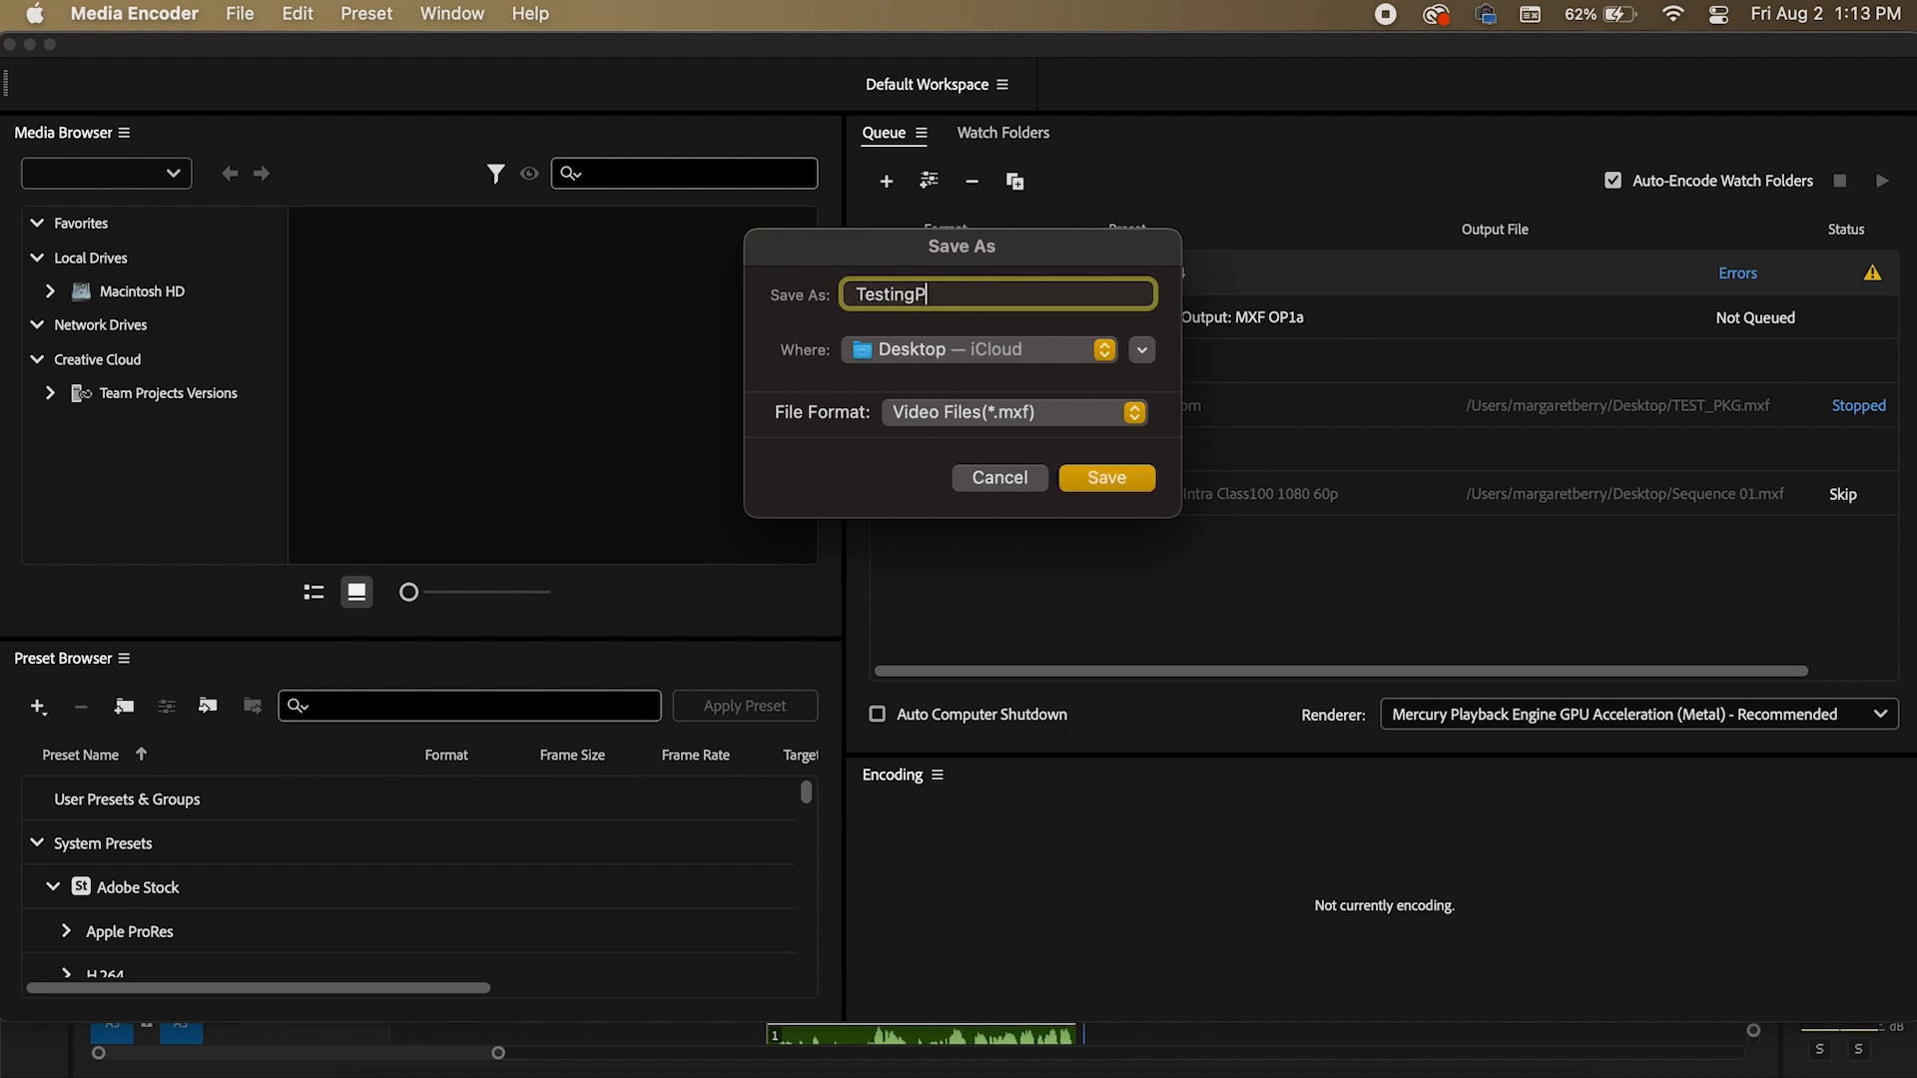
key(BackSpace)
key(BackSpace)
text(KG)
click(1124, 477)
click(1890, 177)
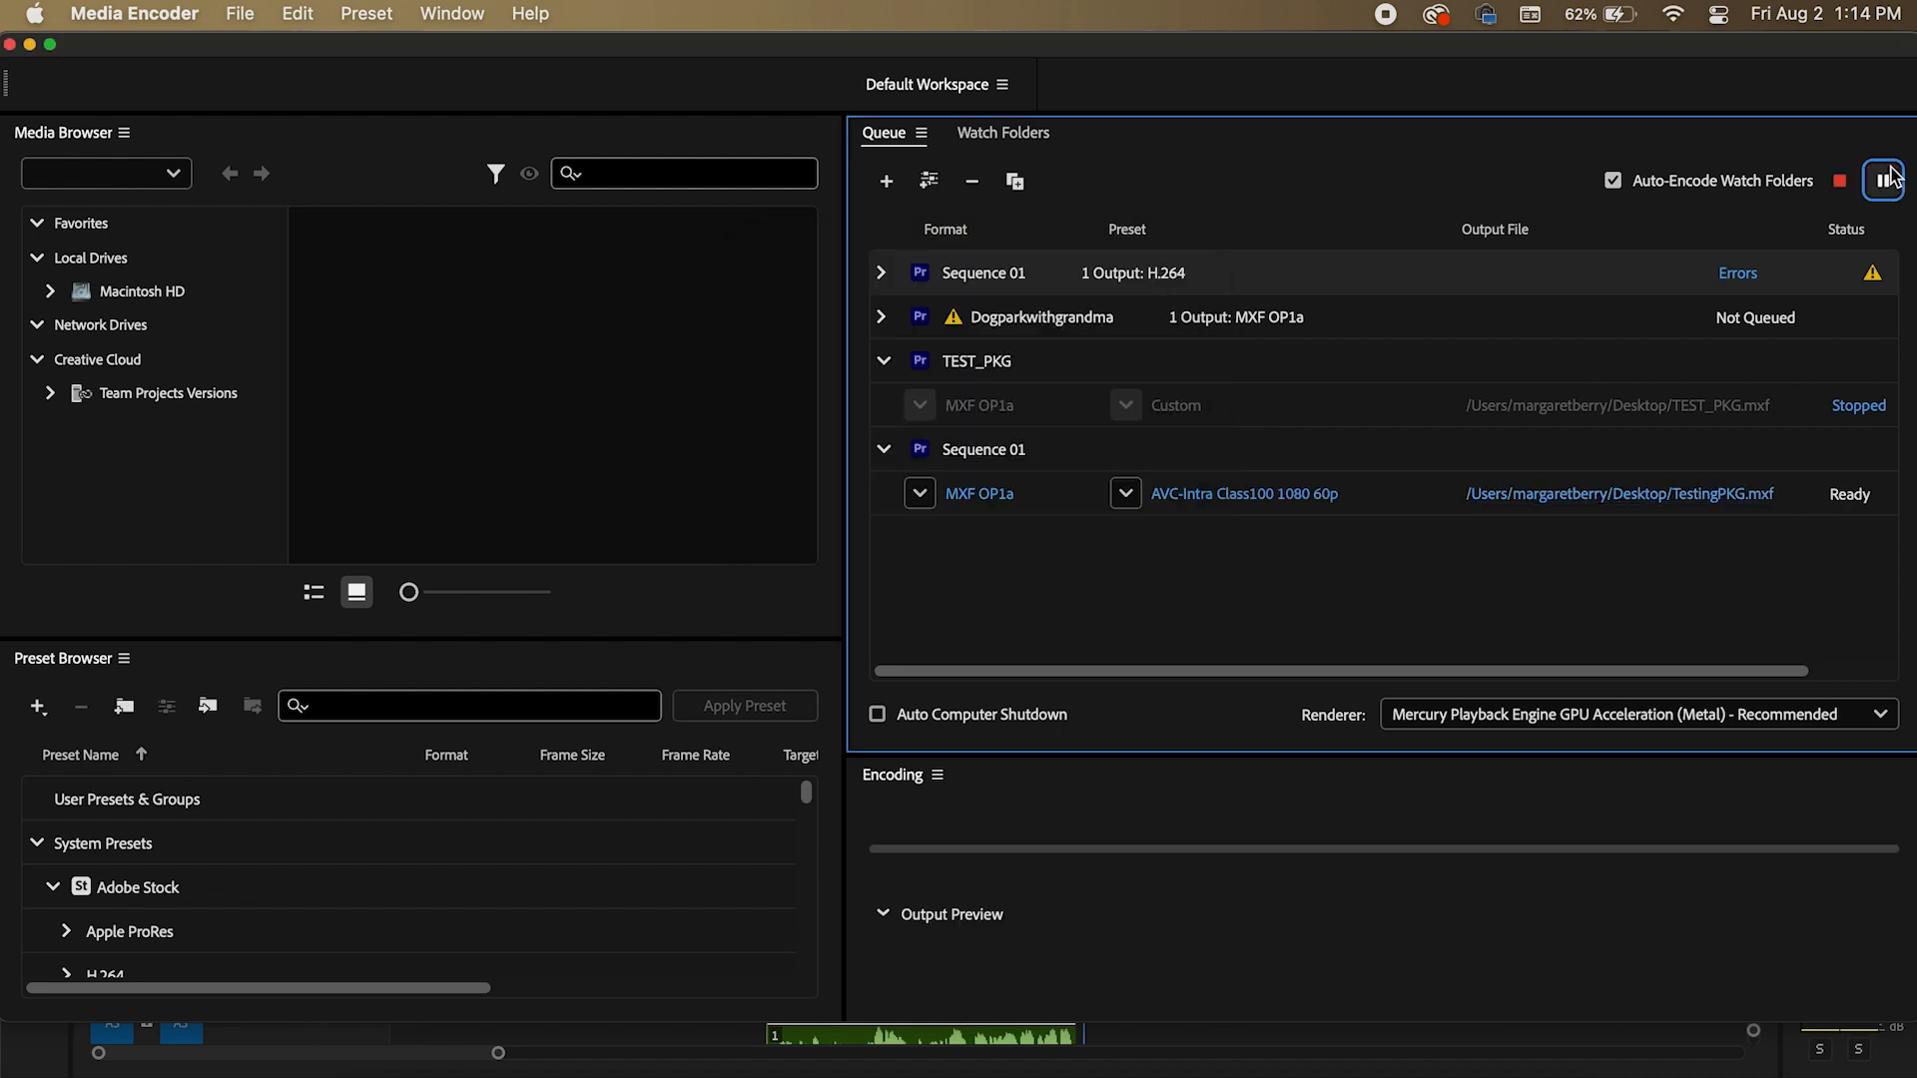